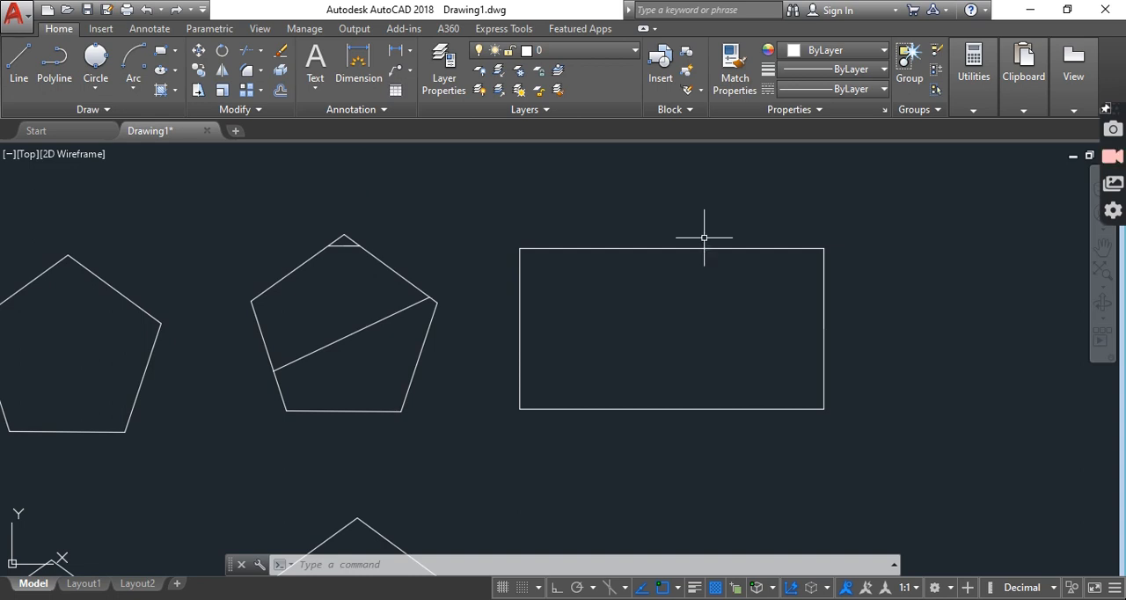
Draw a vertical line in the empty area beside the large rectangle, with Ortho mode on
left_click(18, 78)
middle_click_drag(749, 307, 291, 297)
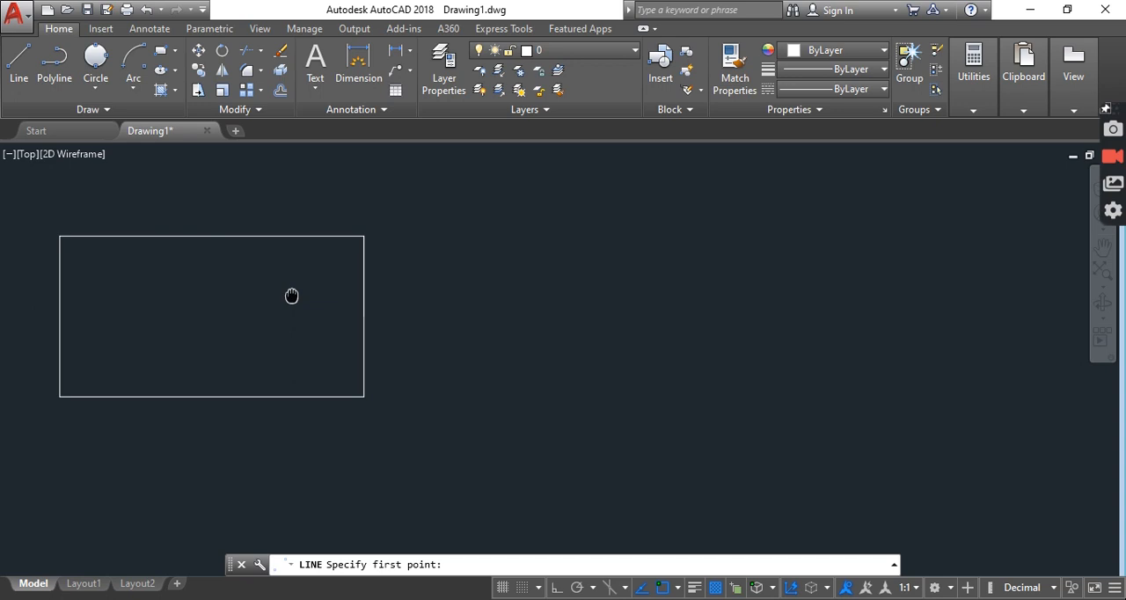
left_click(493, 244)
key("F8")
left_click(527, 425)
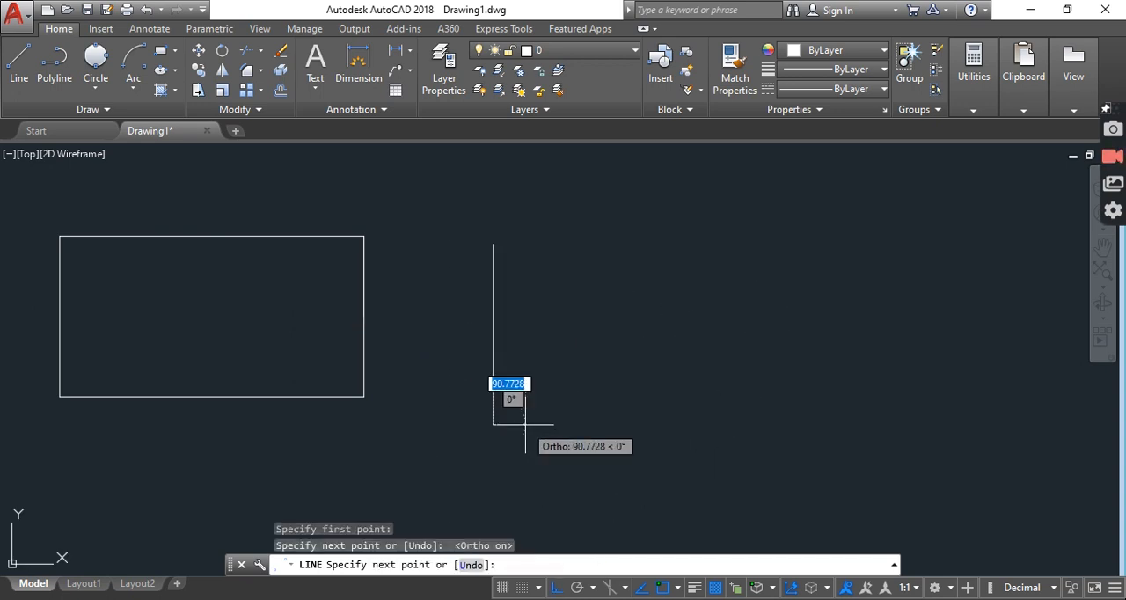
key("Return")
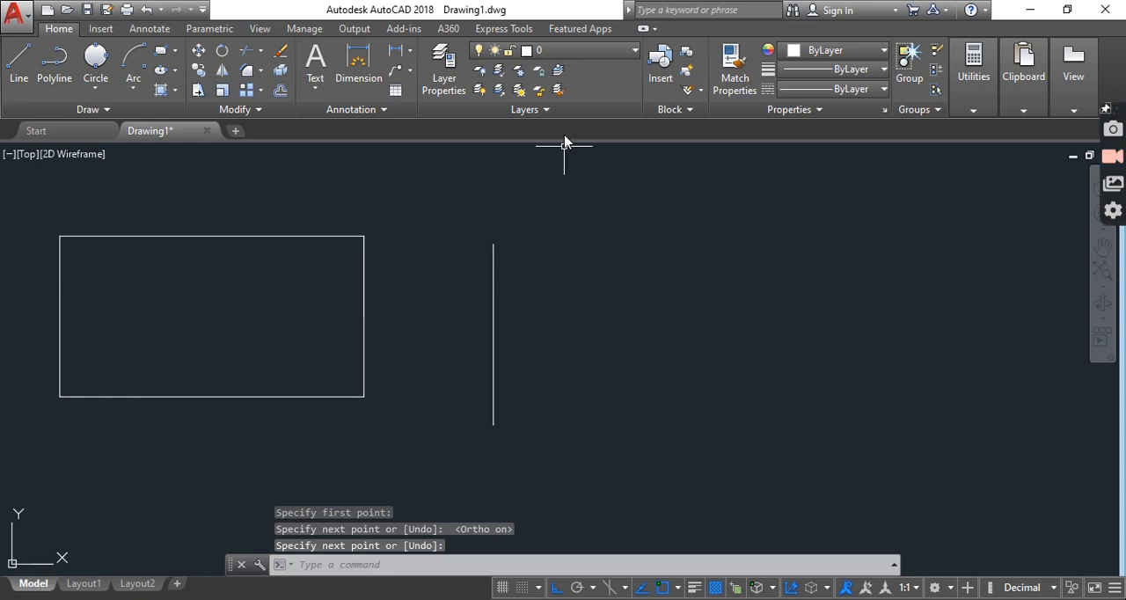
Draw a second vertical line to the right of the first, starting and ending slightly lower
key("Return")
left_click(578, 254)
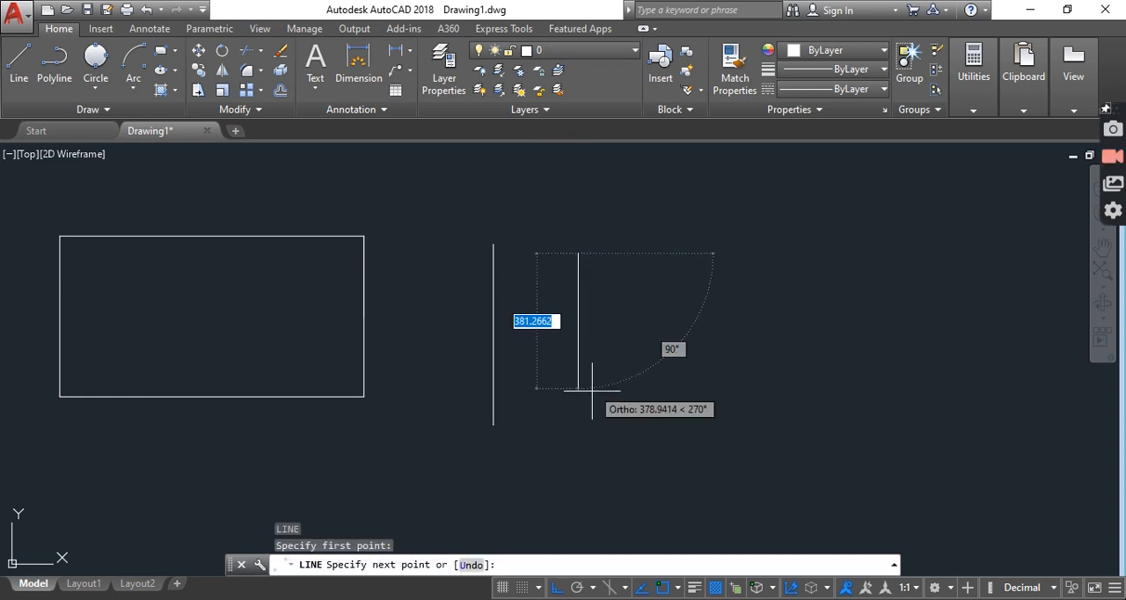
left_click(578, 442)
key("Return")
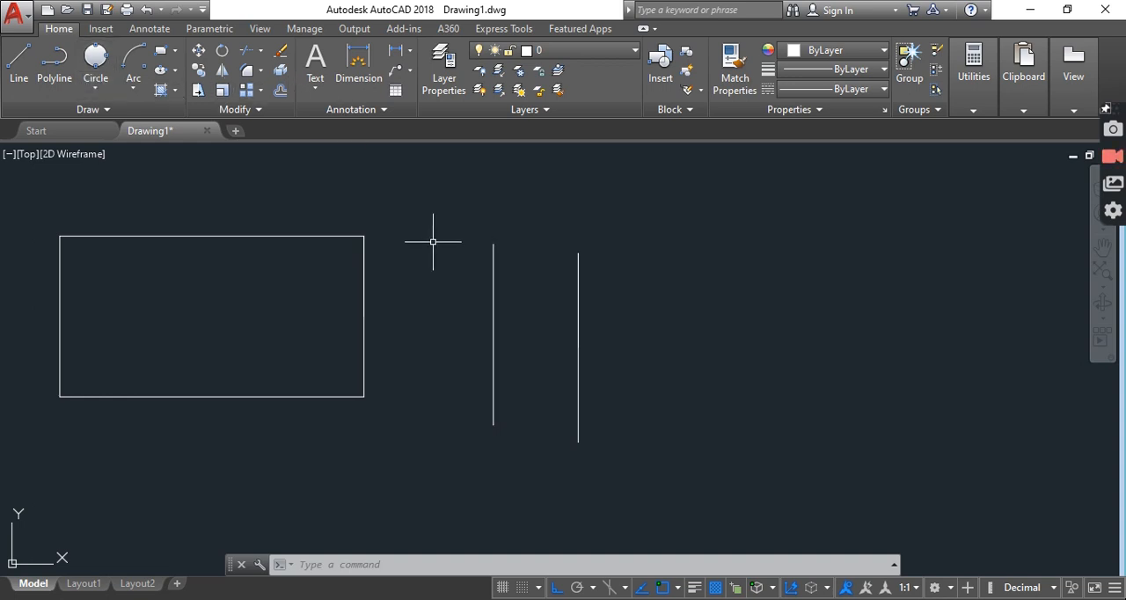
Offset the first vertical line 2 units to the right, entering the distance when specifying the side
left_click(280, 92)
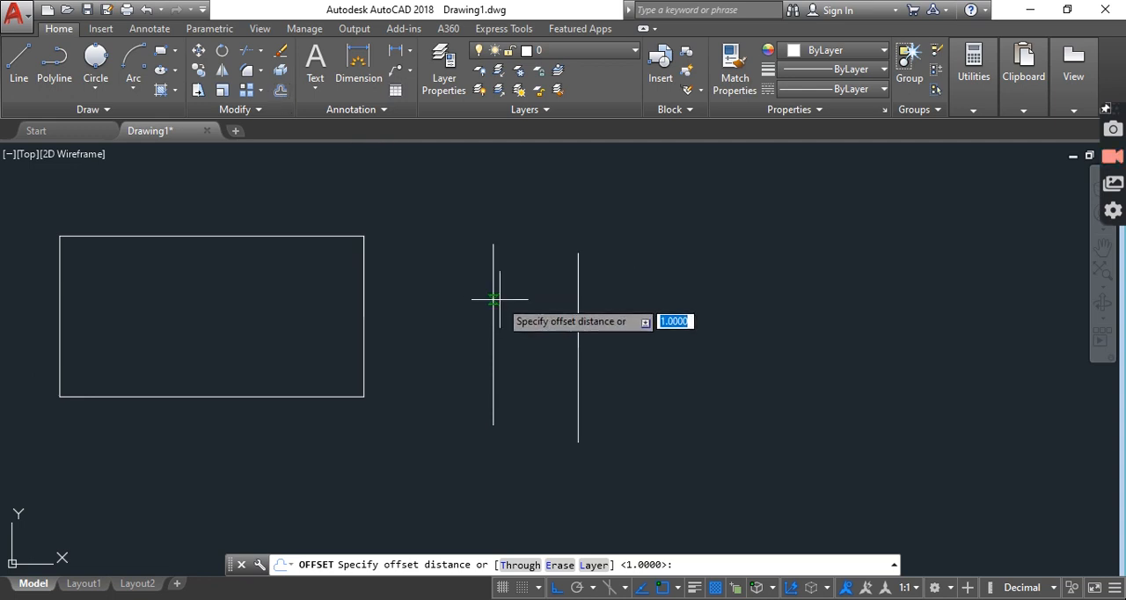
key("Escape")
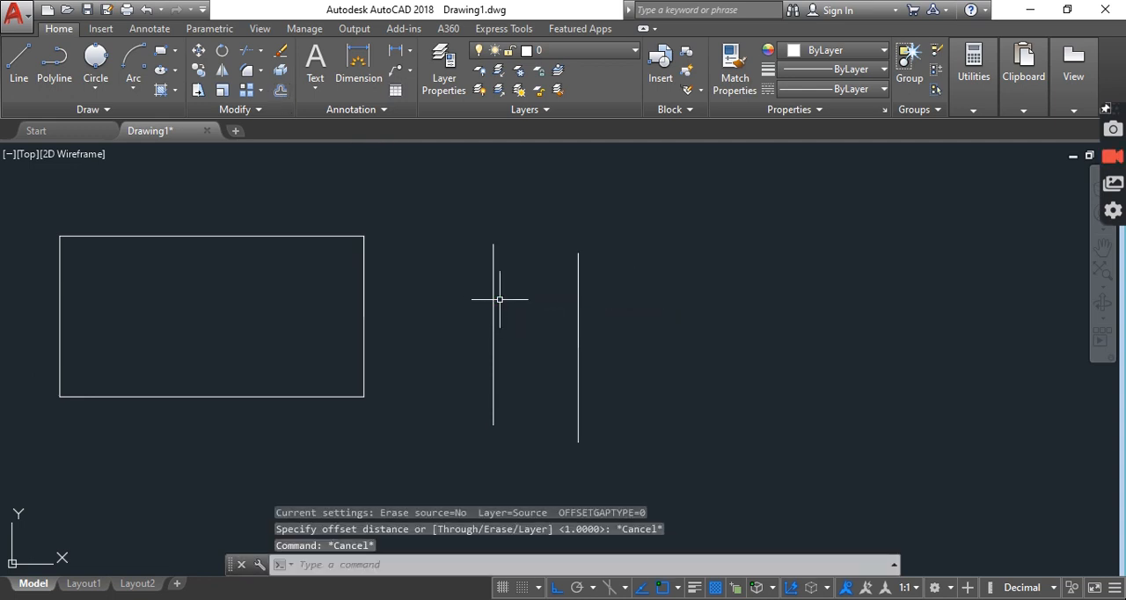
type("OFFSET")
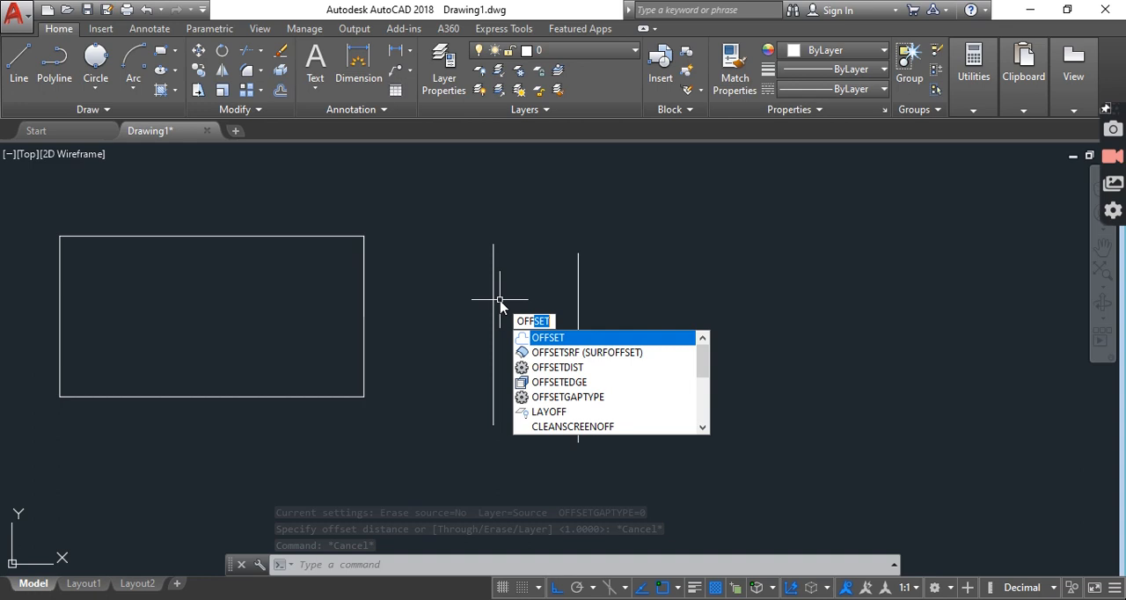
key("Return")
key("Return")
left_click(493, 296)
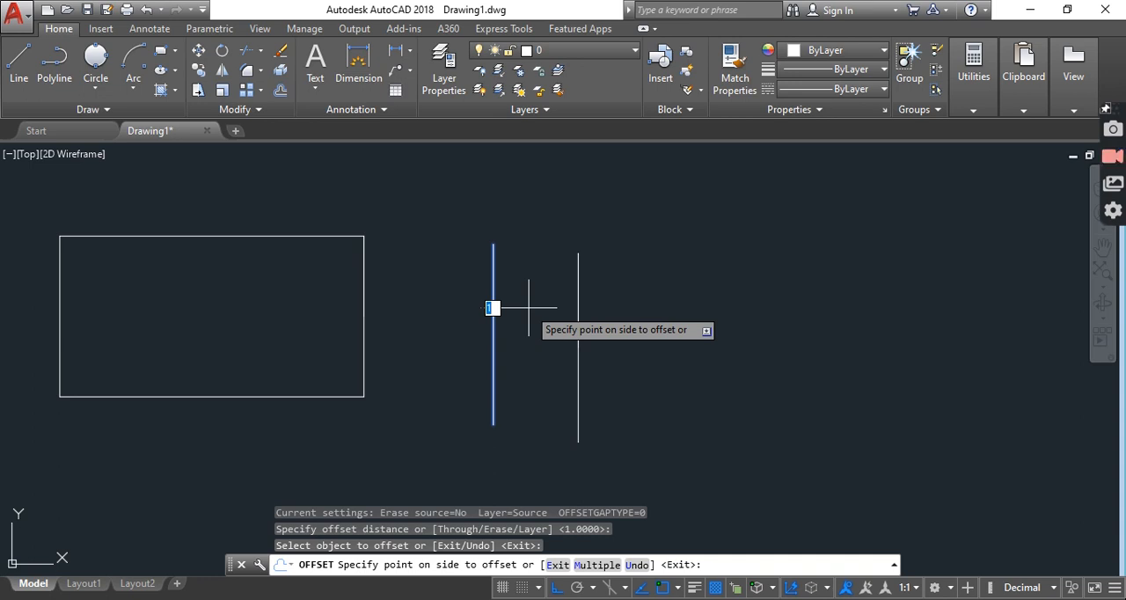
type("2")
key("Return")
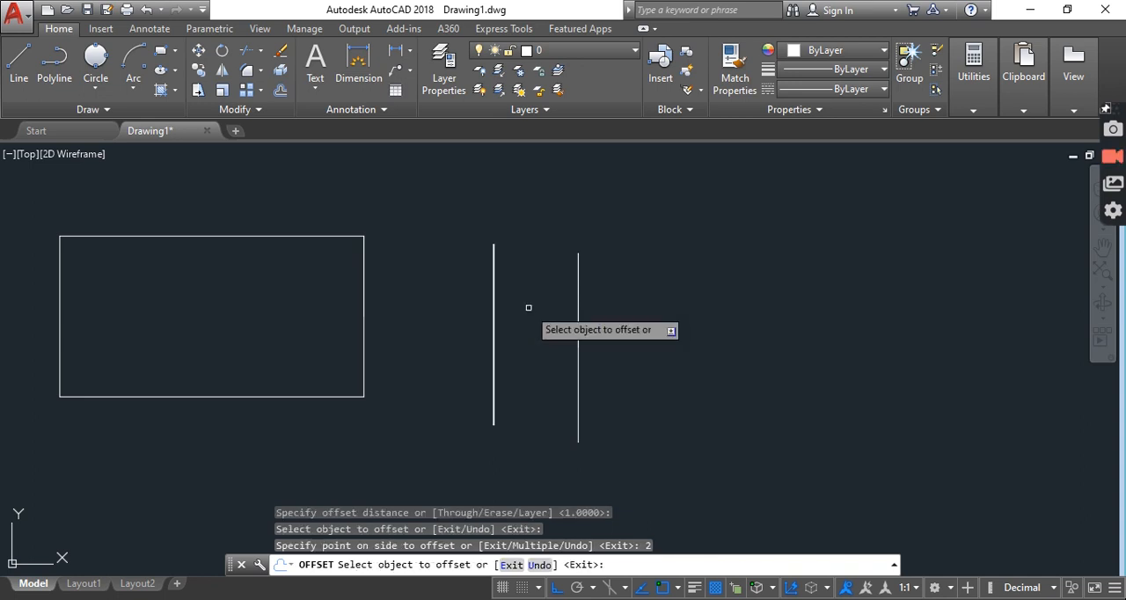
Add two more offset copies on the right side of the first line, each using the default distance of 1
left_click(494, 314)
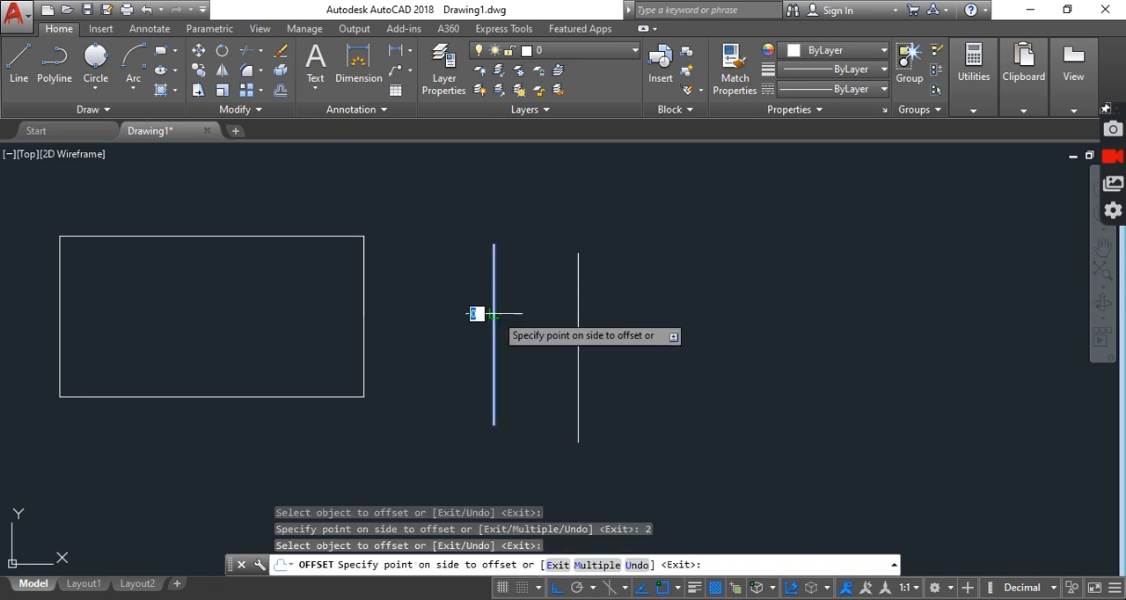
left_click(533, 315)
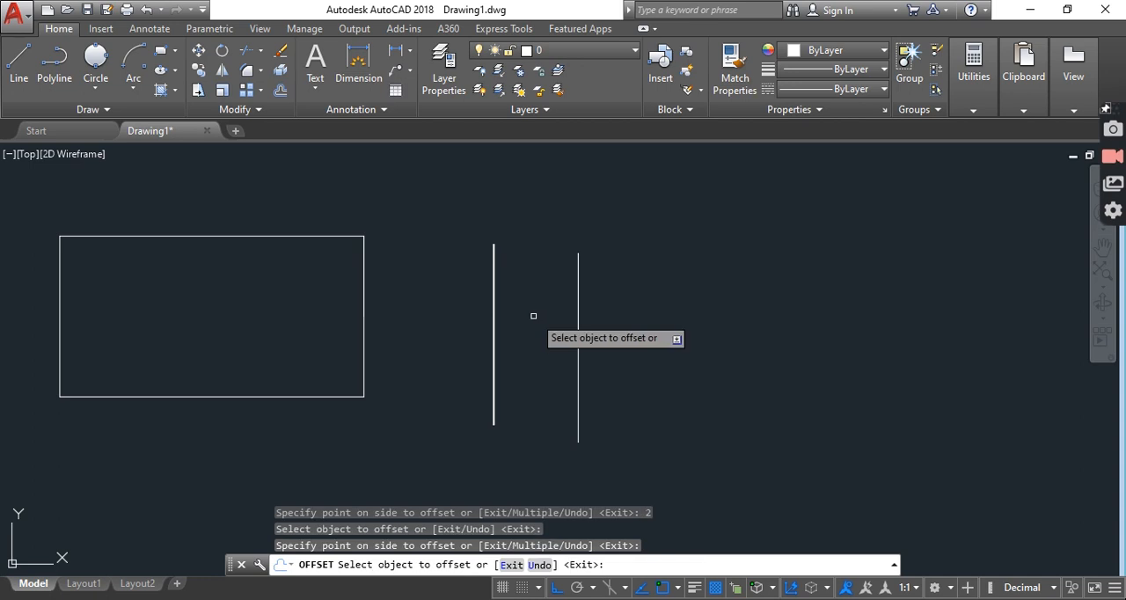
left_click(494, 314)
left_click(528, 314)
Offset the second vertical line 10 units to the right
scroll(510, 322, "up", 10)
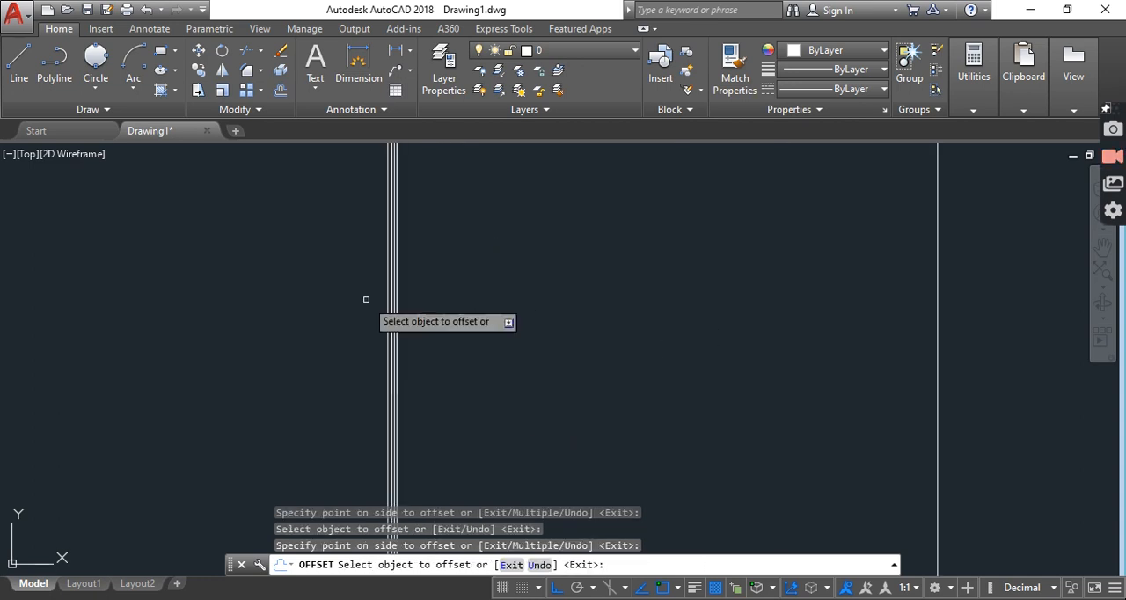
scroll(519, 271, "down", 4)
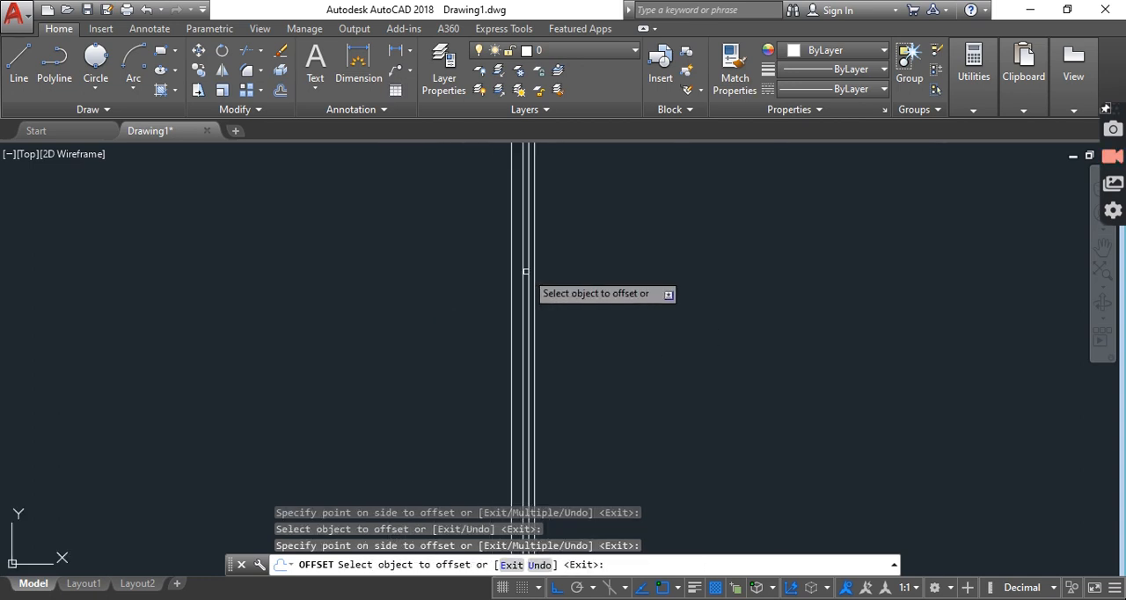
scroll(526, 271, "down", 5)
middle_click_drag(622, 289, 315, 335)
middle_click_drag(381, 325, 334, 314)
left_click(401, 347)
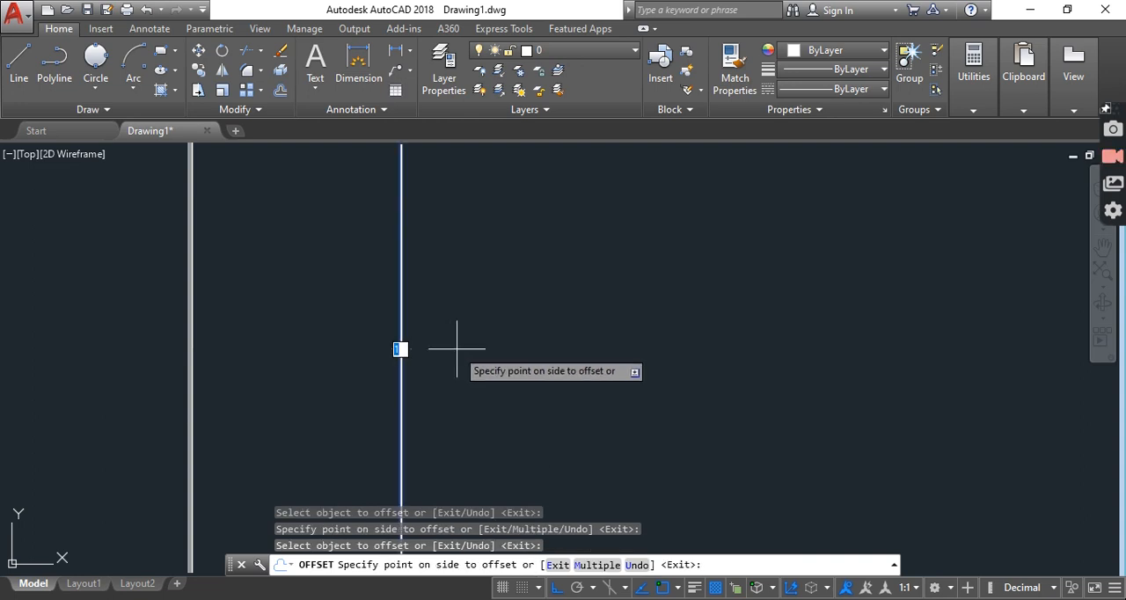
left_click(456, 349)
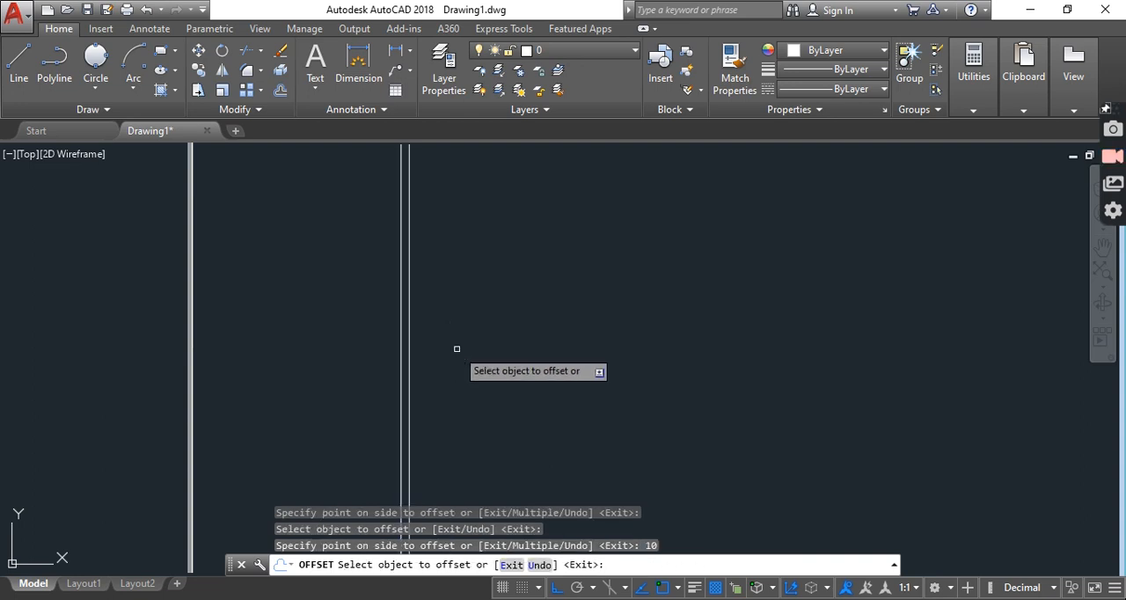
Offset the right line of the closely spaced second pair 200 units to the right
scroll(435, 344, "up", 4)
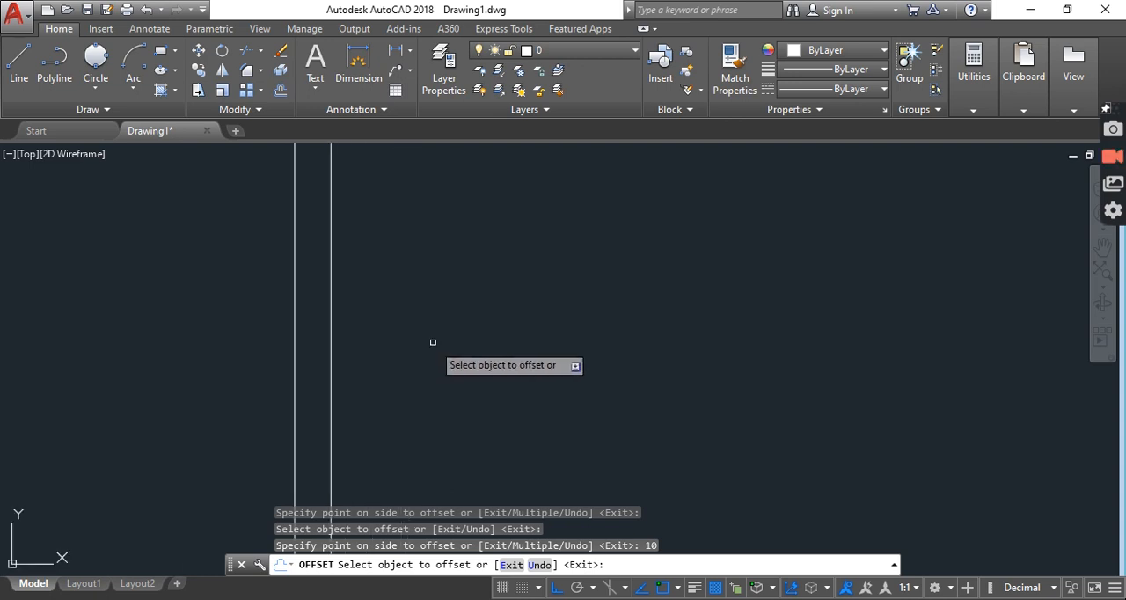
scroll(342, 313, "up", 3)
scroll(341, 313, "up", 2)
scroll(300, 310, "down", 5)
scroll(300, 311, "up", 5)
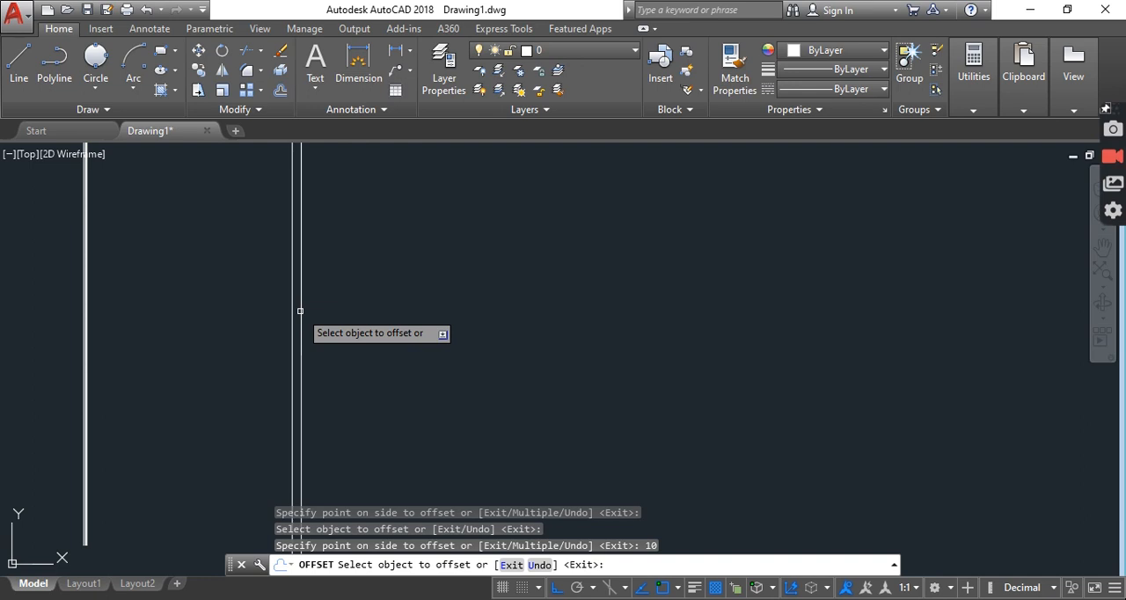
scroll(300, 310, "down", 2)
scroll(300, 311, "up", 2)
scroll(300, 311, "down", 4)
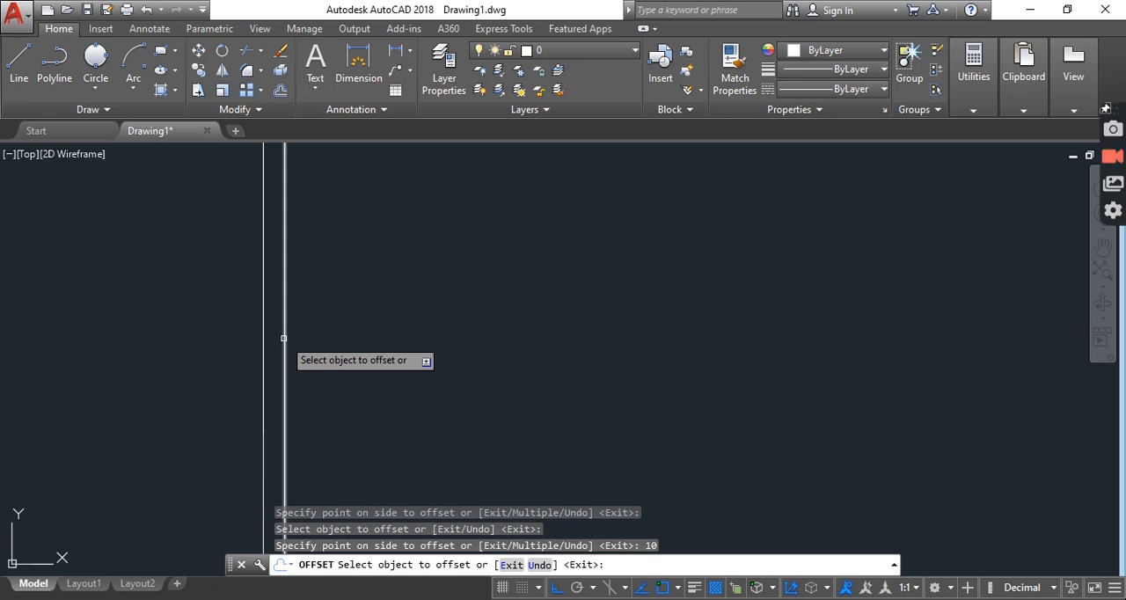
left_click(285, 337)
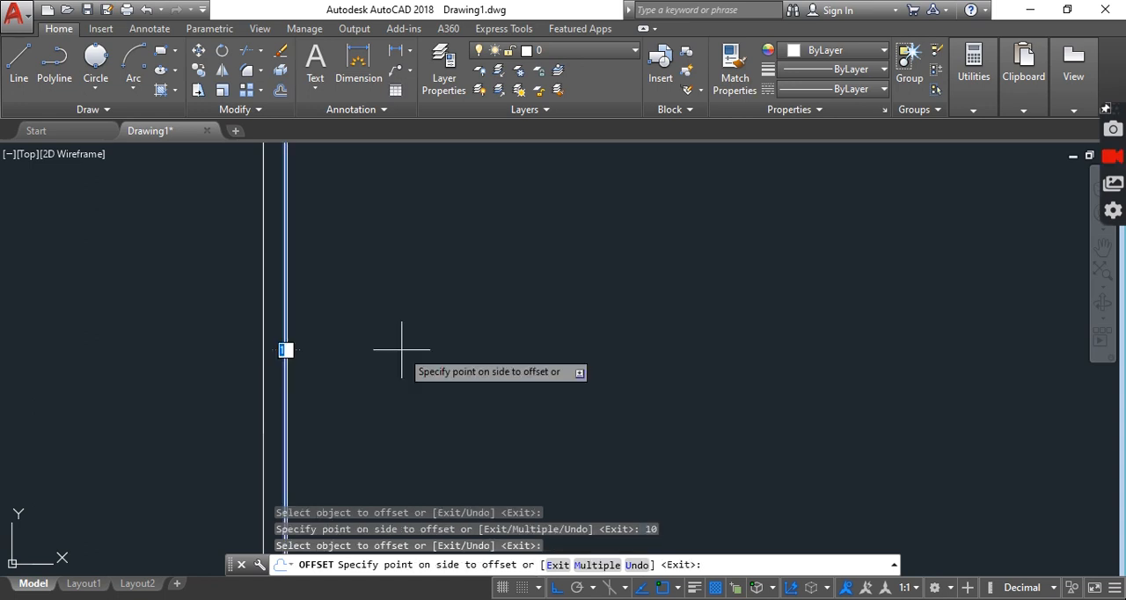
type("1")
key("BackSpace")
type("200")
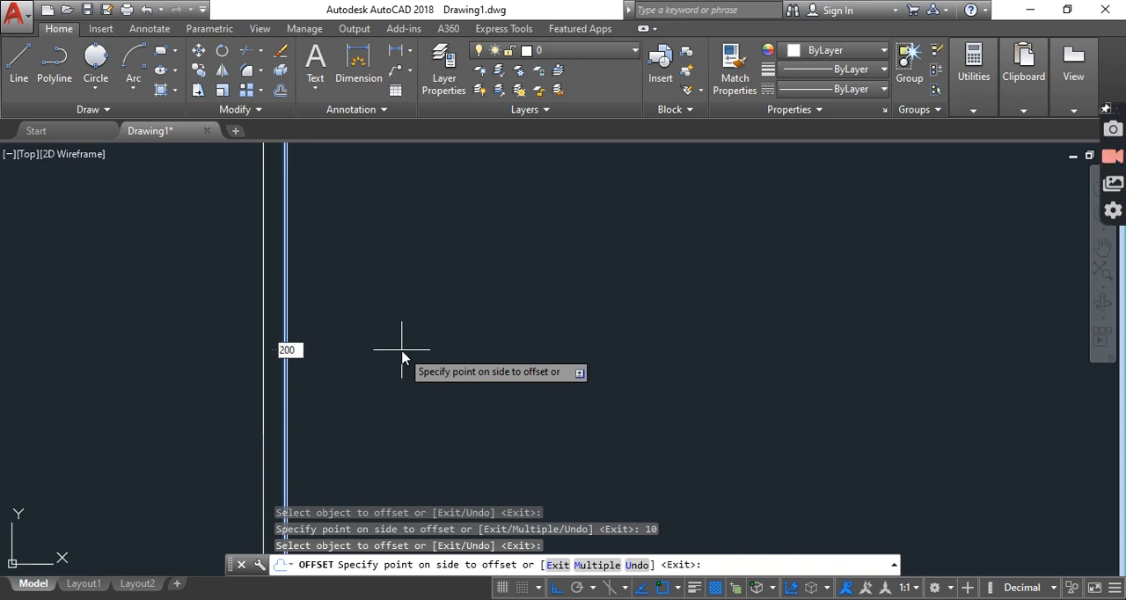
key("Return")
Offset the rightmost vertical line 500 units to the right and end the Offset command
scroll(405, 351, "down", 6)
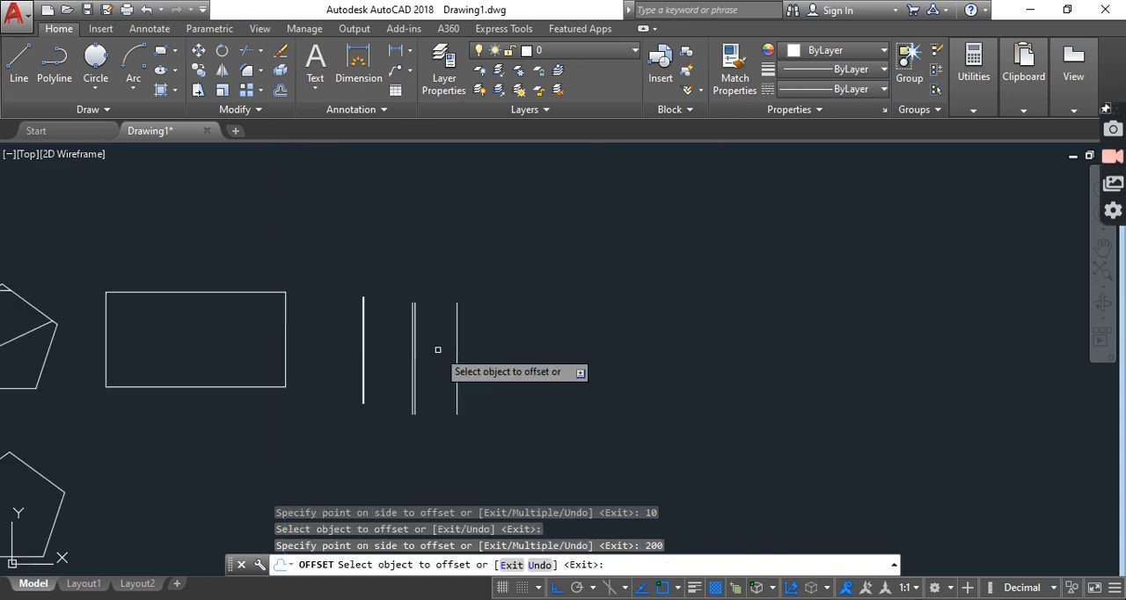
middle_click_drag(438, 350, 469, 345)
scroll(495, 361, "up", 5)
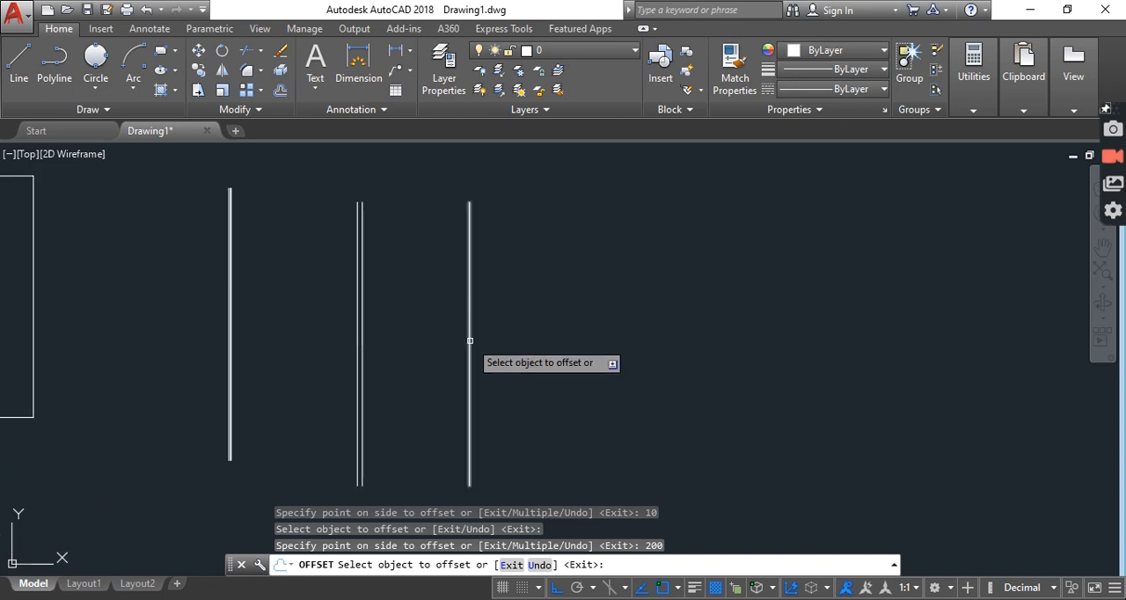
left_click(469, 343)
type("500")
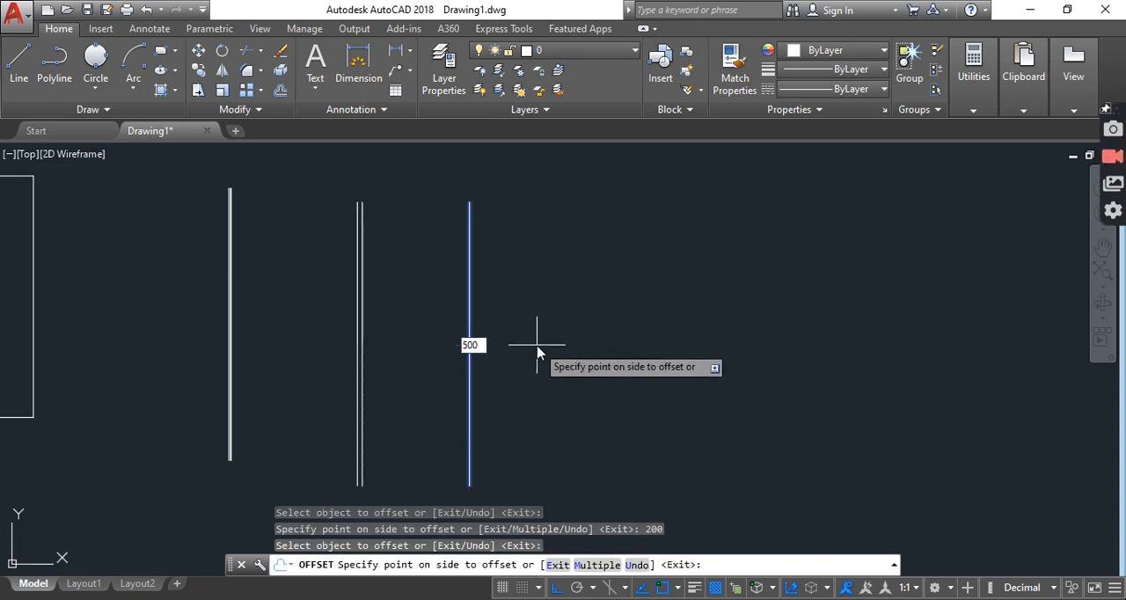
key("Return")
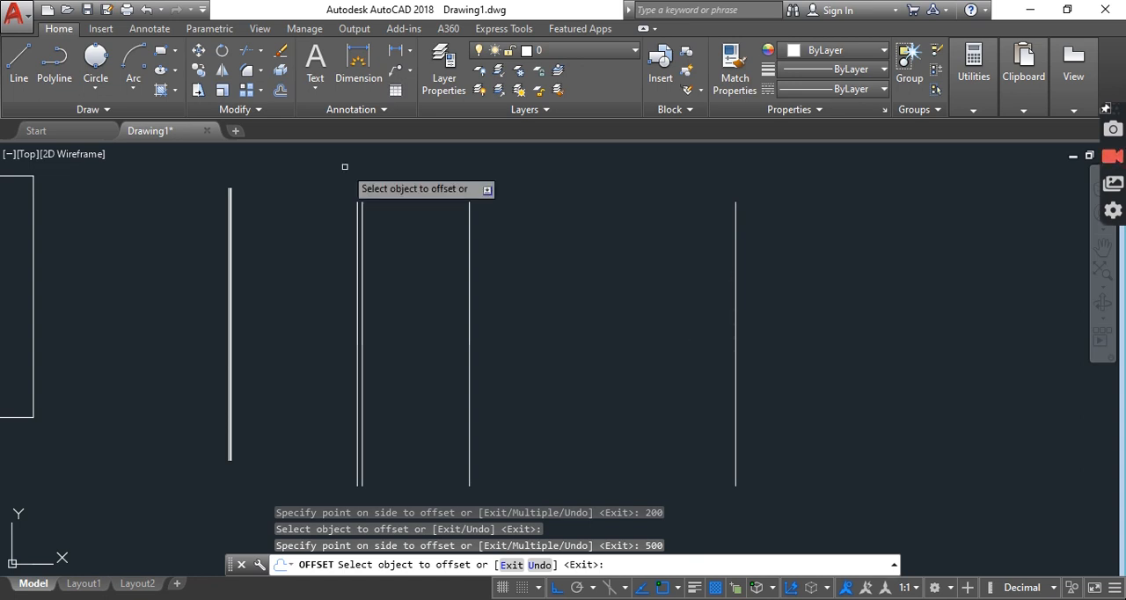
key("Escape")
key("Escape")
key("Escape")
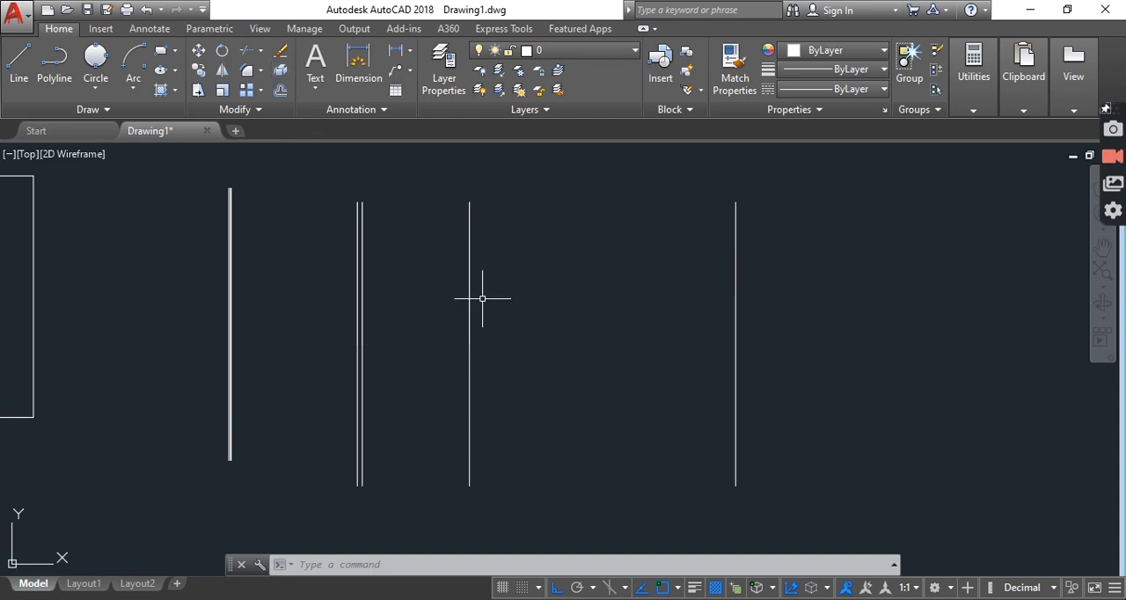
Draw a wide rectangle by two opposite corners in the empty area beyond the rightmost vertical line
middle_click_drag(482, 298, 273, 318)
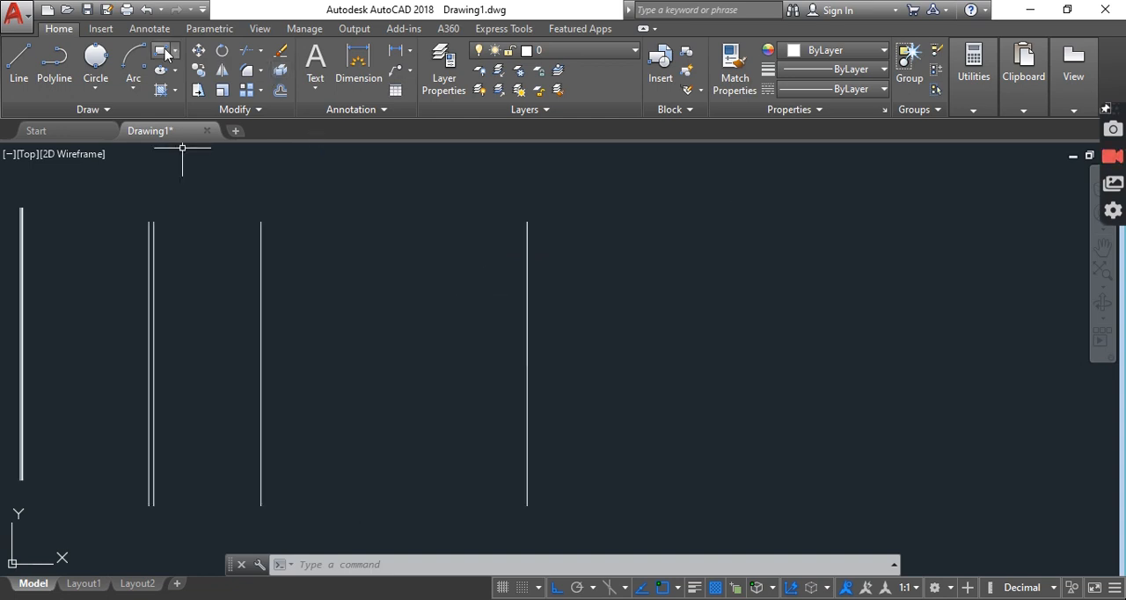
left_click(173, 55)
left_click(186, 69)
middle_click_drag(580, 261, 419, 248)
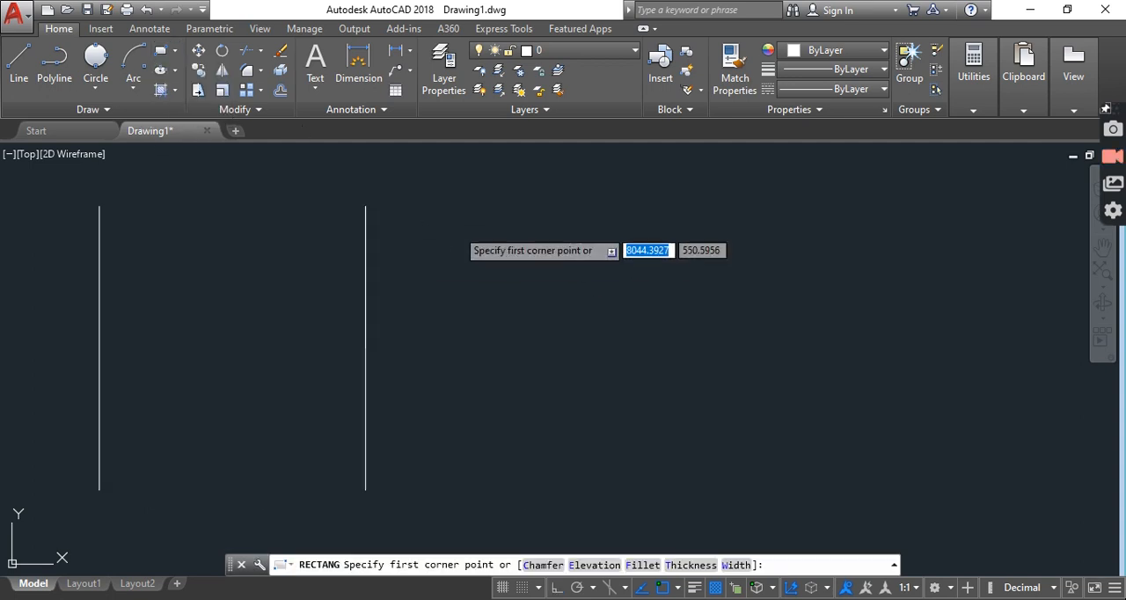
left_click(456, 228)
left_click(800, 428)
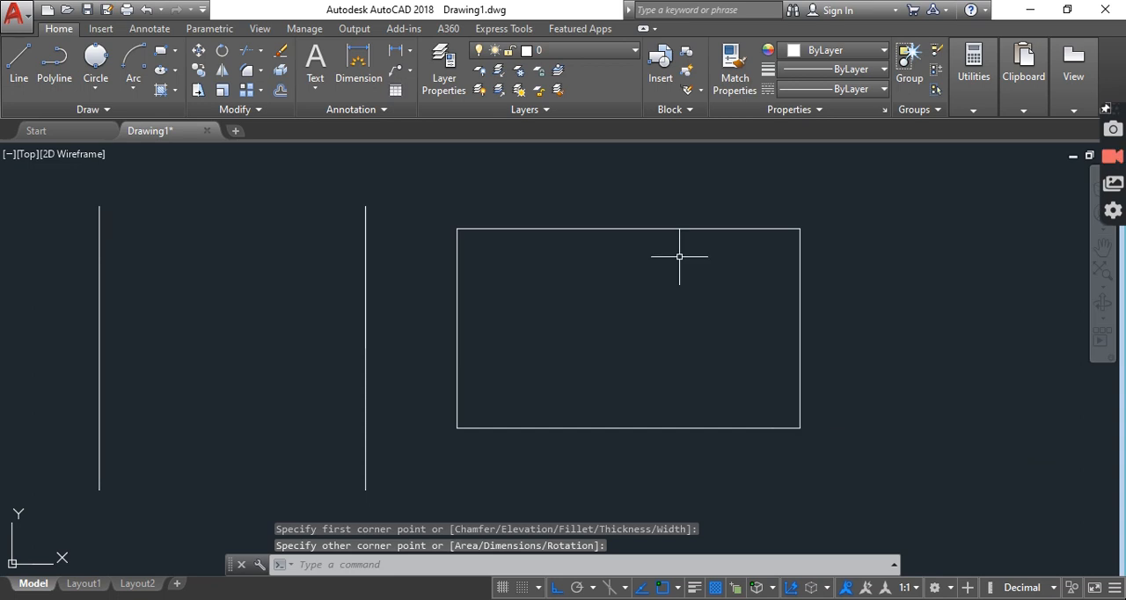
Select the new rectangle to examine whether its edges behave as one object
left_click(664, 230)
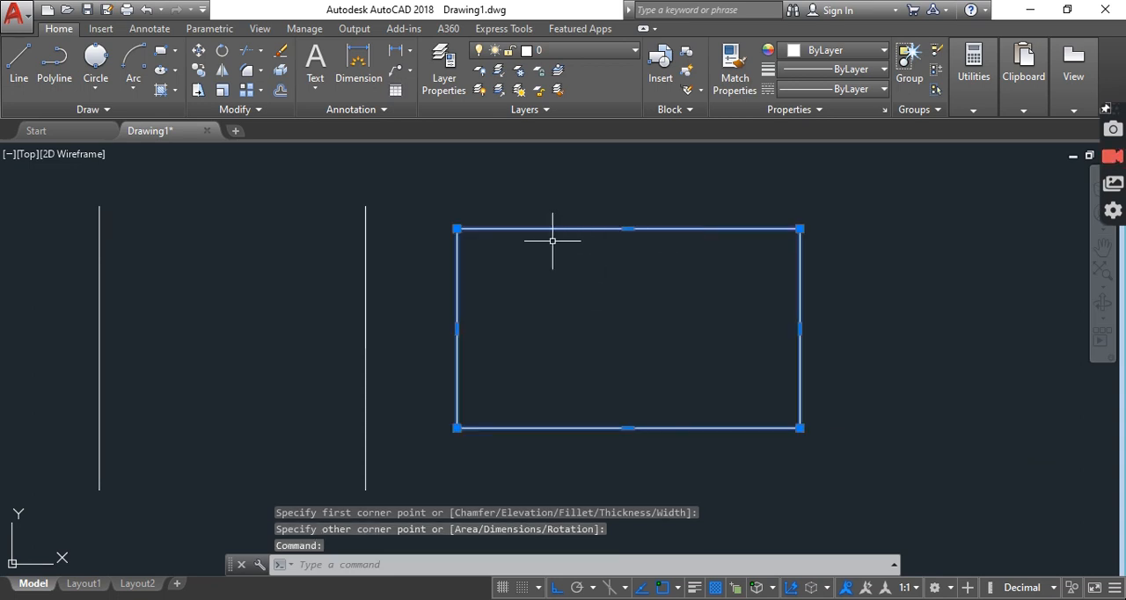
left_click(556, 307)
left_click(572, 237)
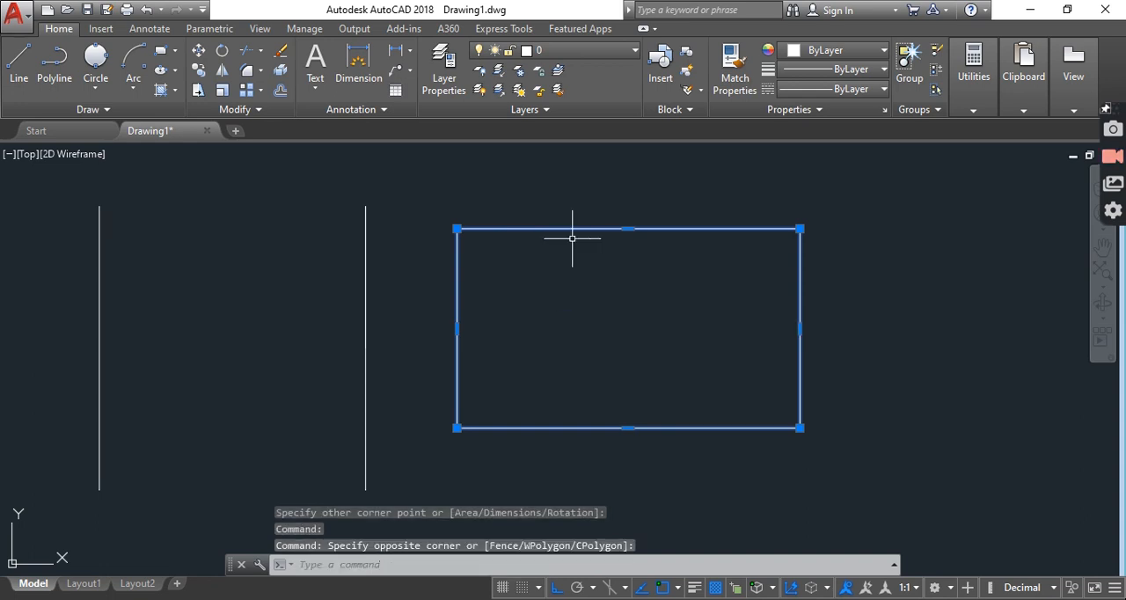
key("Escape")
key("Escape")
left_click(574, 224)
left_click(571, 227)
left_click(571, 227)
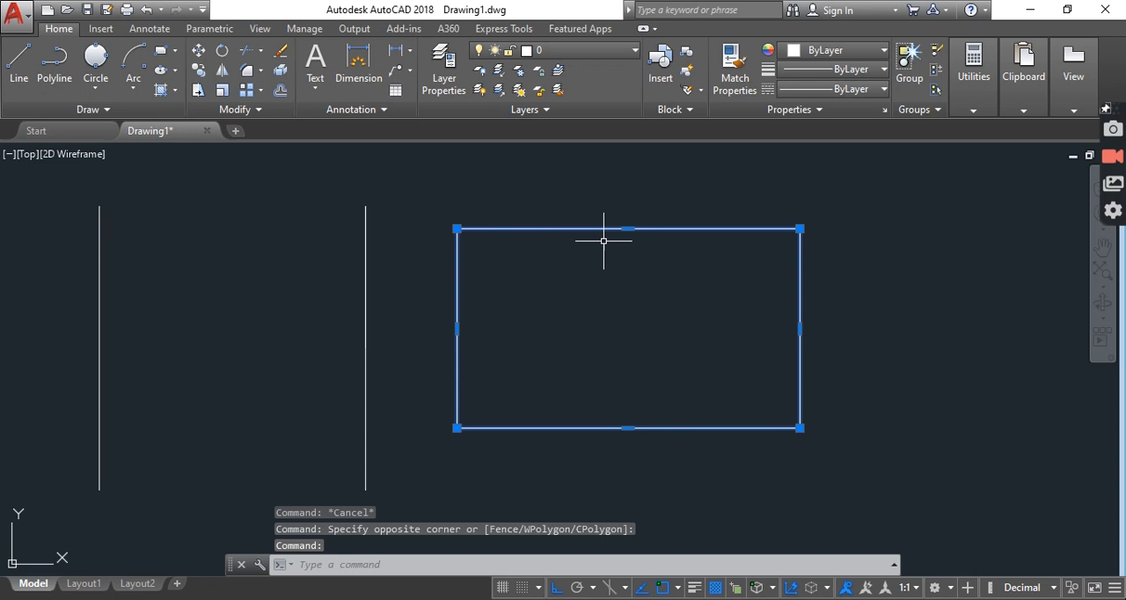
left_click(621, 229)
left_click(629, 229, "shift")
left_click(625, 229)
double_click(626, 228)
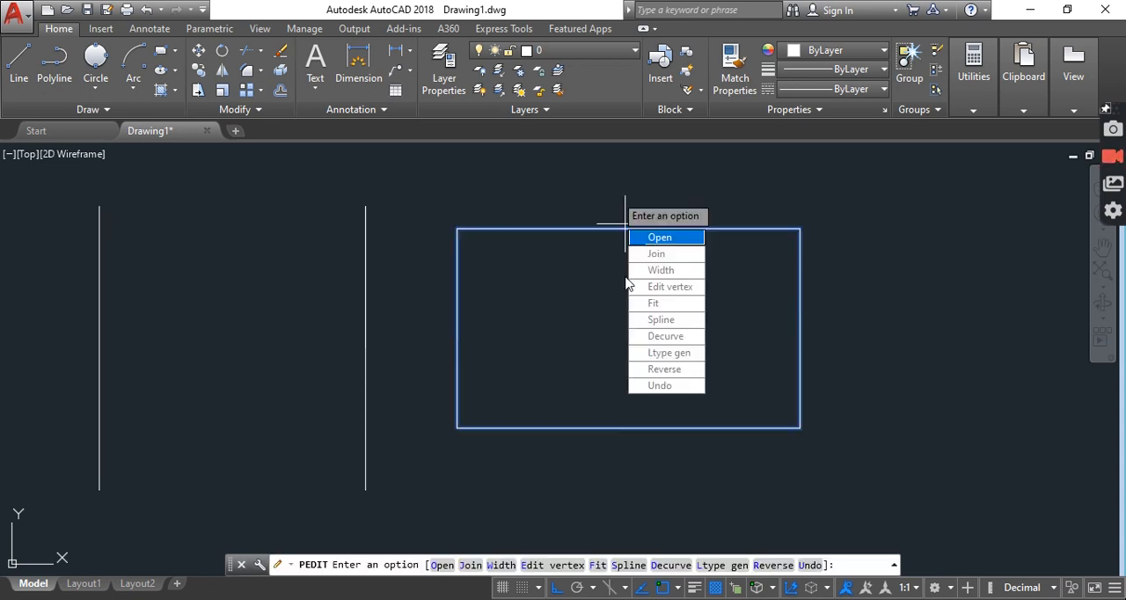
key("Escape")
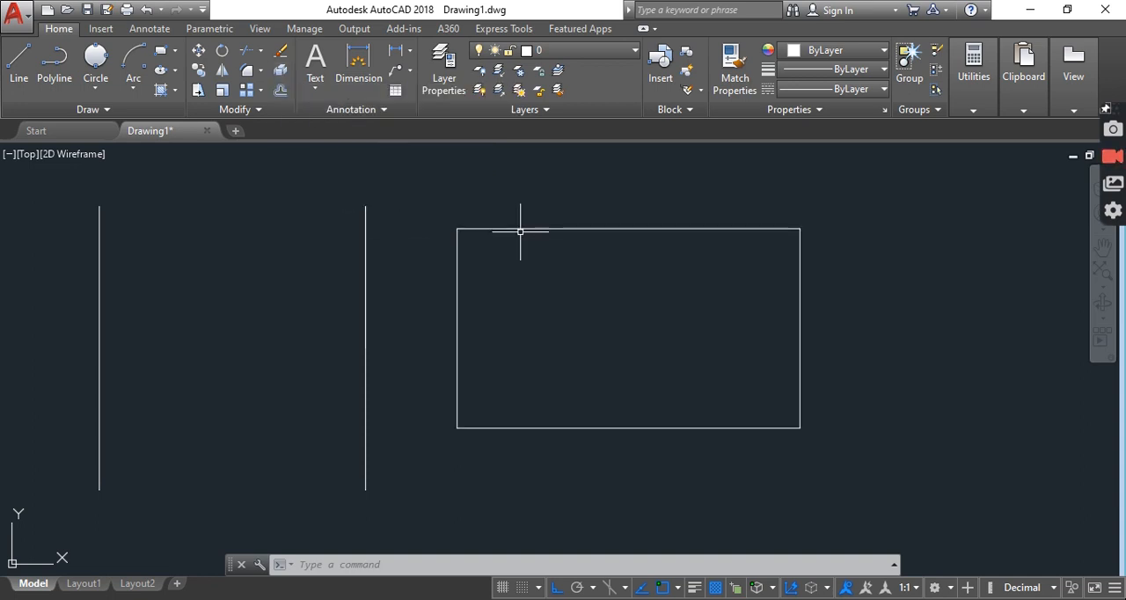
Explode the rectangle into separate edges, select its top edge to check the split, and clear the selection
type("ex")
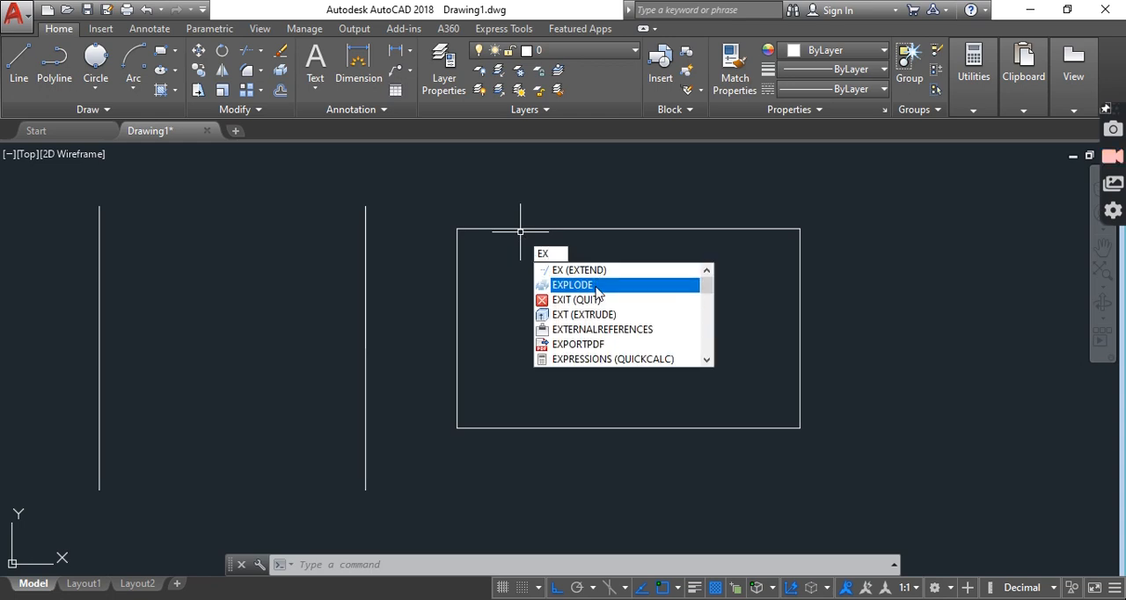
type("p")
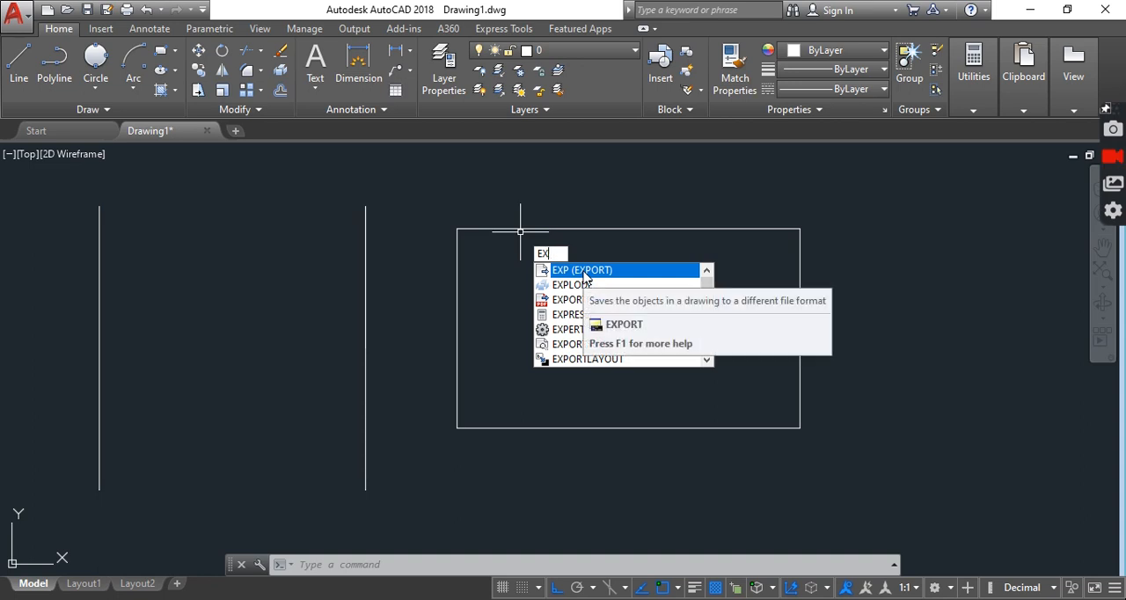
key("BackSpace")
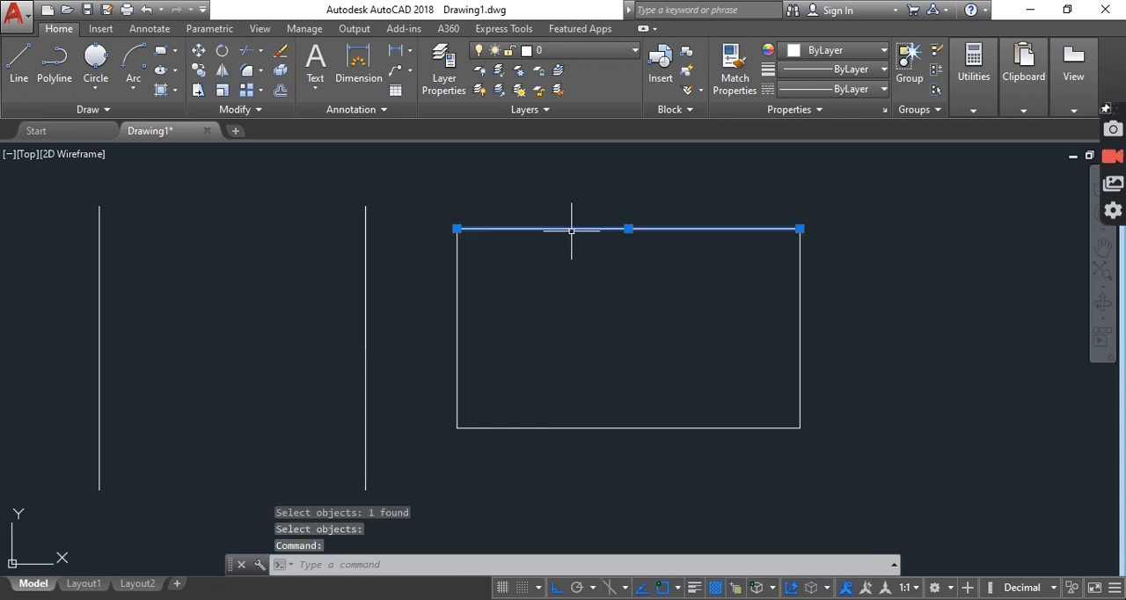
key("Escape")
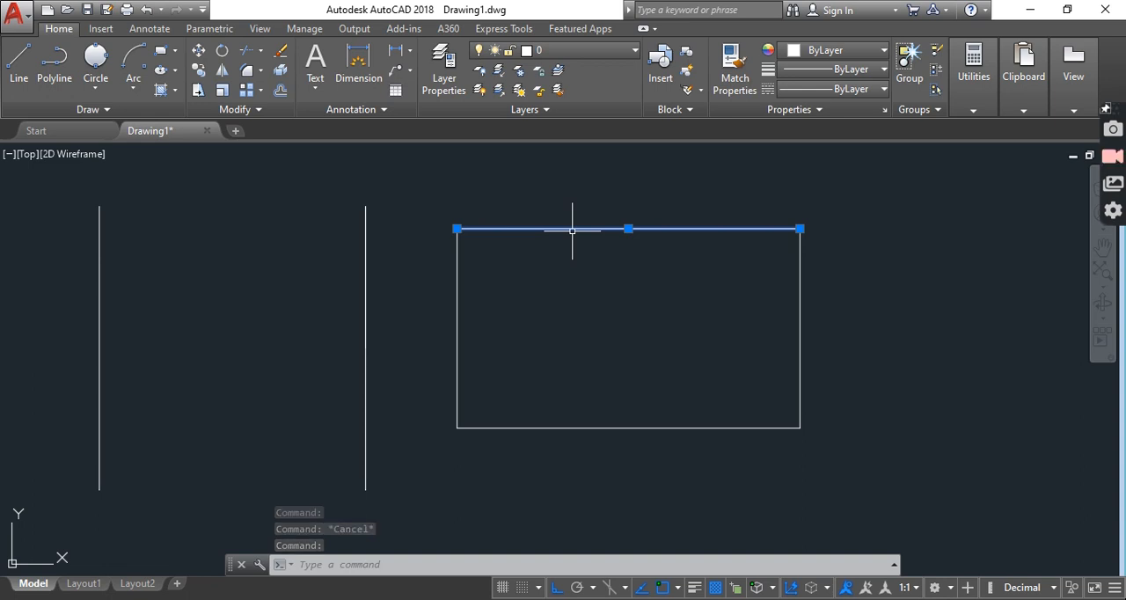
left_click(570, 225)
key("Escape")
key("Escape")
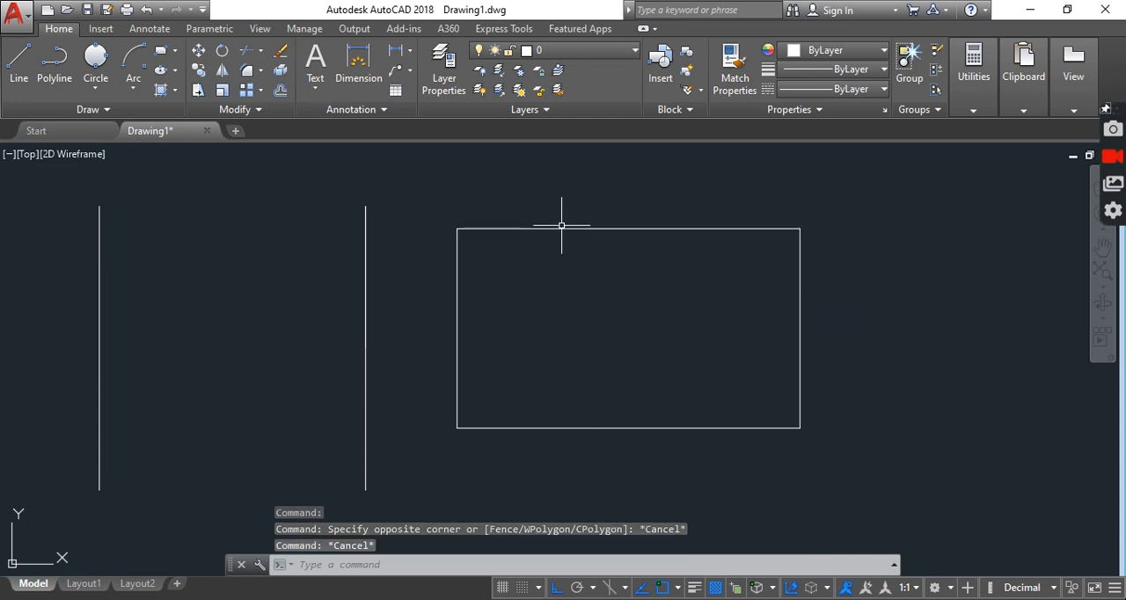
Move the top edge of the exploded rectangle straight up, away from the other edges
left_click(562, 228)
type("m")
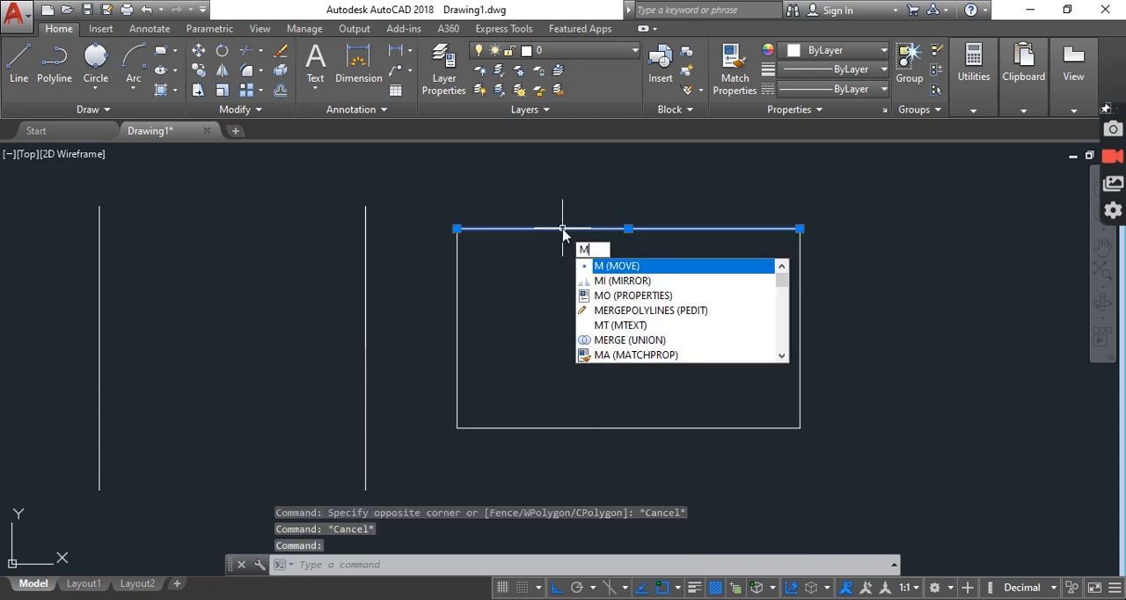
key("Return")
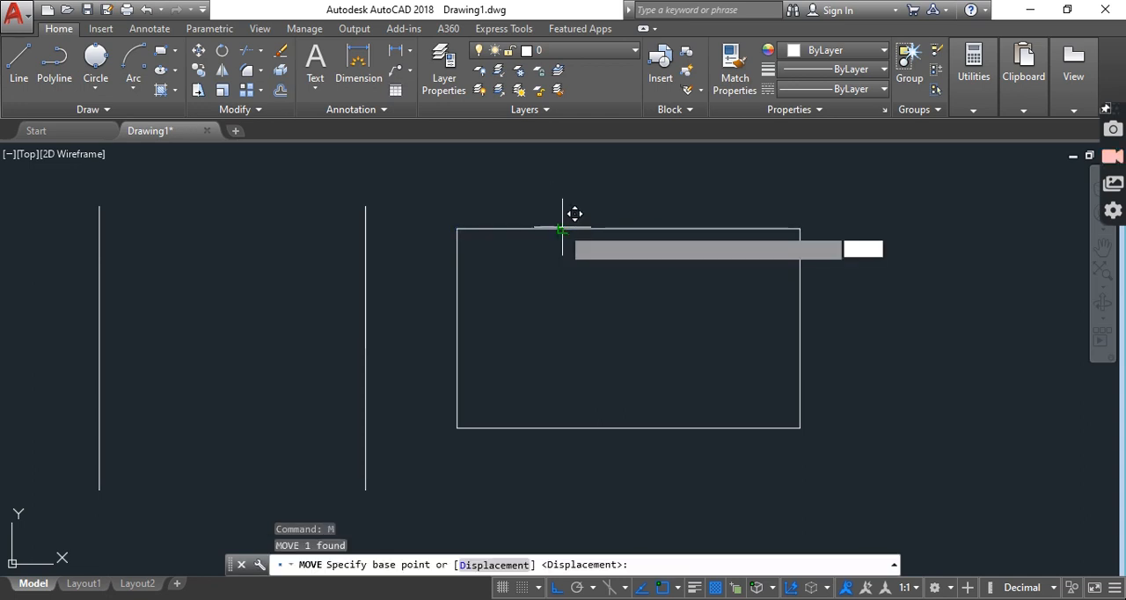
left_click(563, 228)
left_click(548, 174)
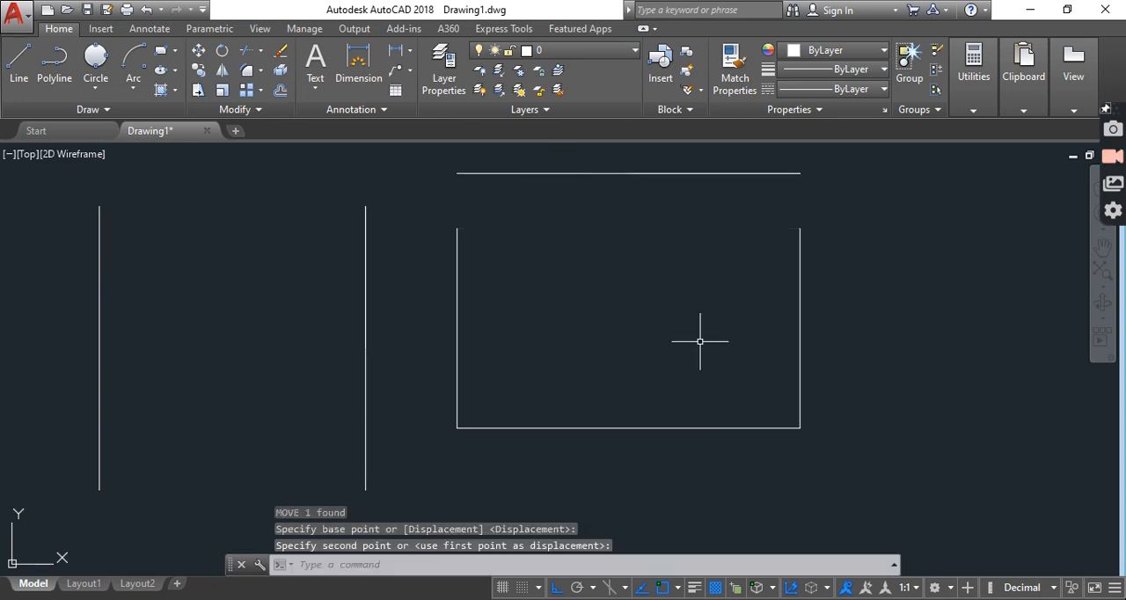
key("Escape")
key("Escape")
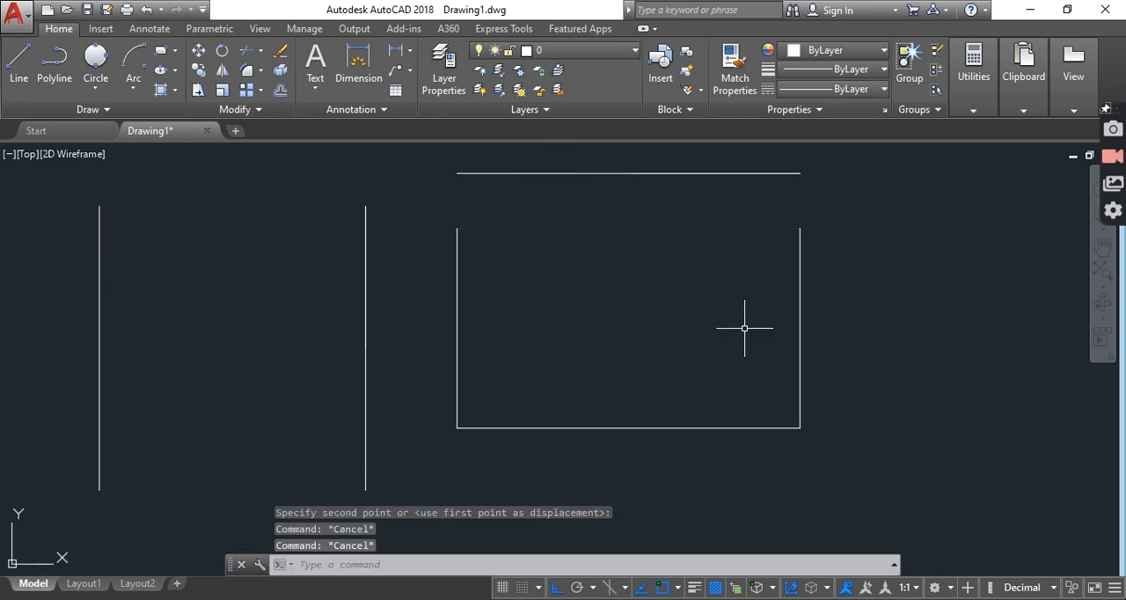
Move the right edge of the exploded rectangle horizontally outward, away from the bottom edge
left_click(802, 323)
left_click(861, 339)
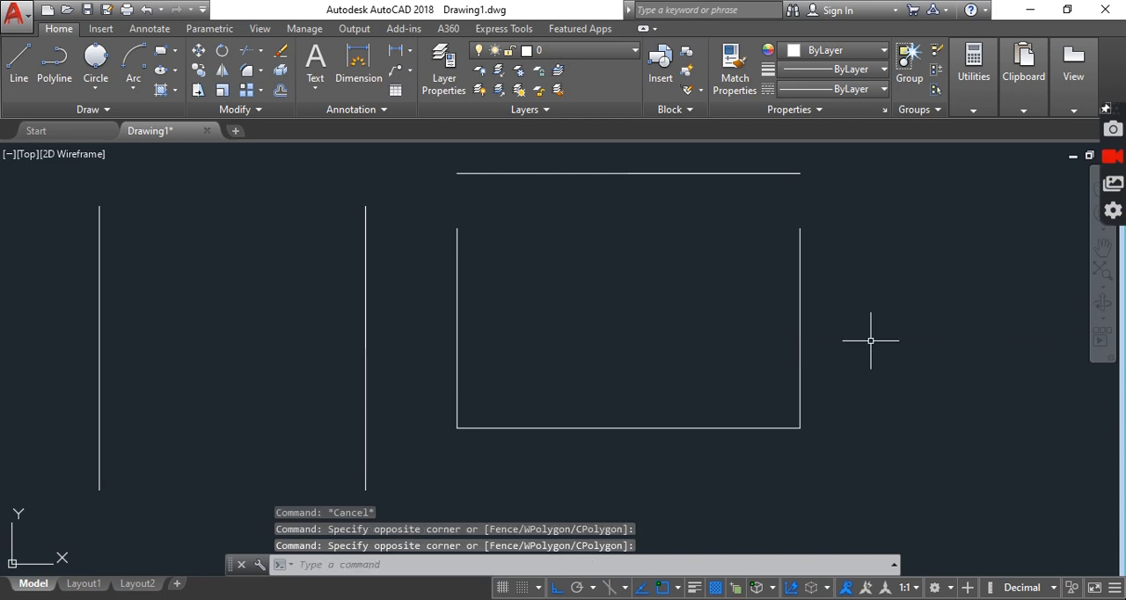
left_click(861, 340)
left_click(729, 287)
type("m")
key("Return")
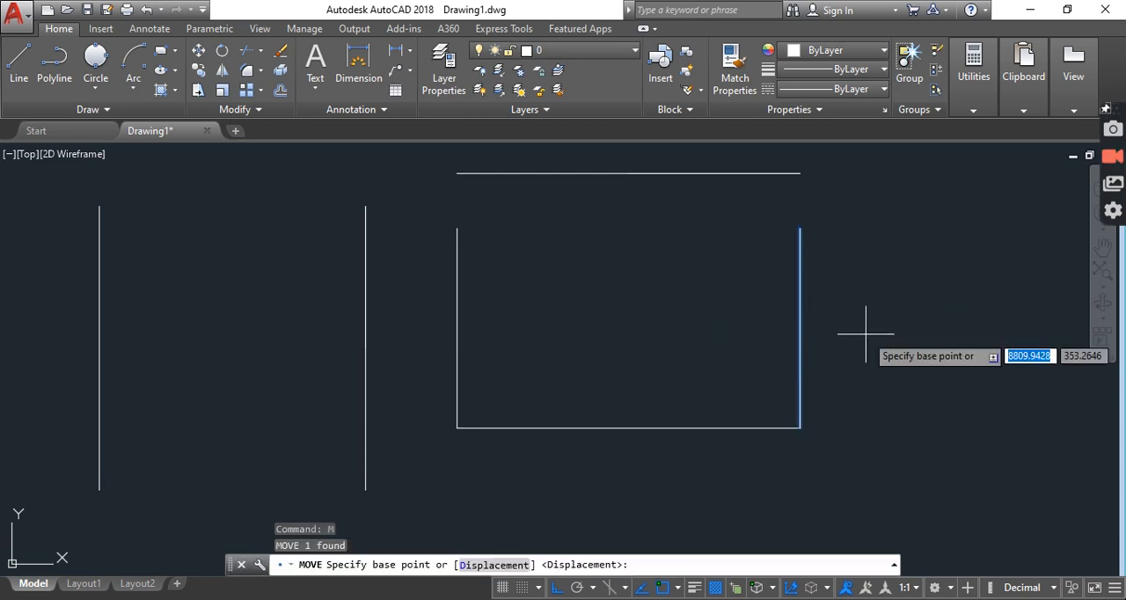
left_click(800, 301)
left_click(893, 308)
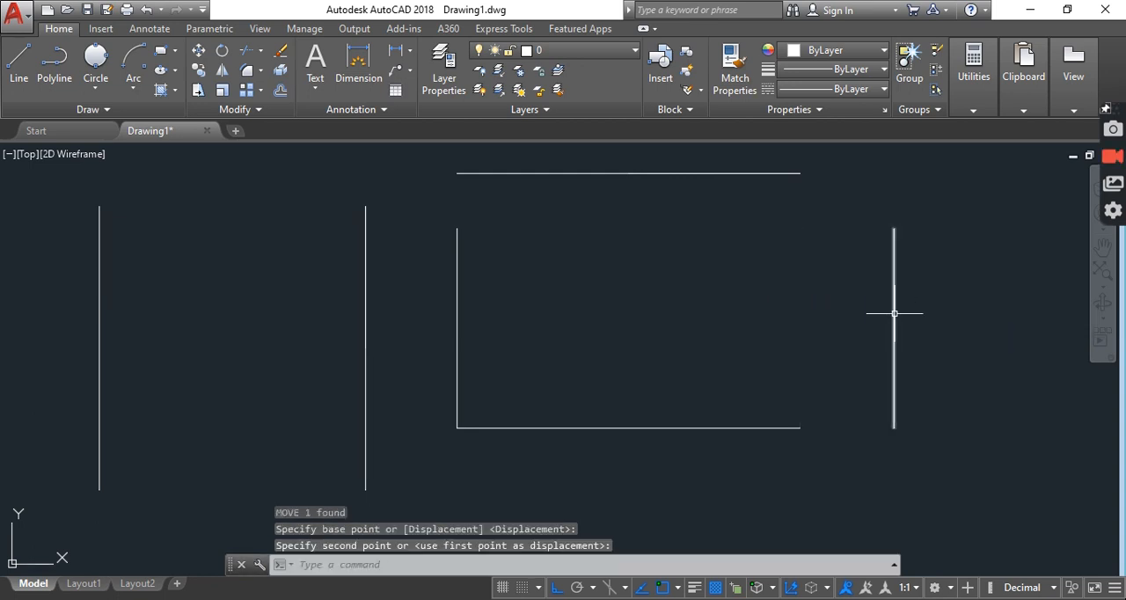
Select the bottom and left edges of the exploded rectangle to check whether they are separate objects, and clear the selection
left_click(785, 475)
left_click(621, 308)
left_click(548, 314)
left_click(408, 220)
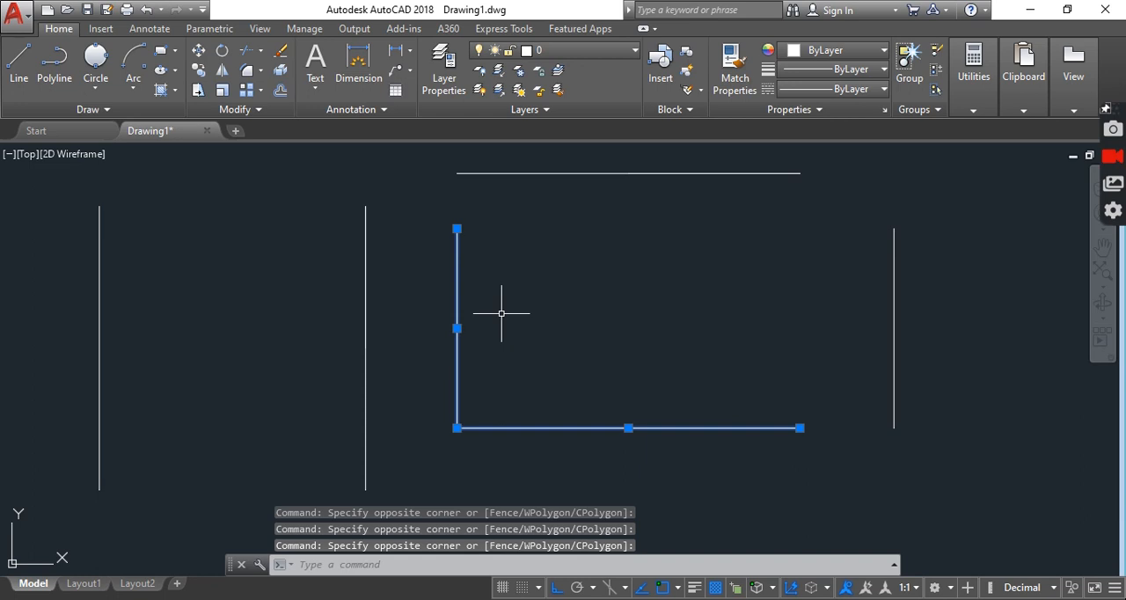
key("Escape")
key("Escape")
key("Escape")
Start a multiline text and define a wide, shallow text box in the empty area beyond the moved right edge
middle_click_drag(758, 277, 369, 282)
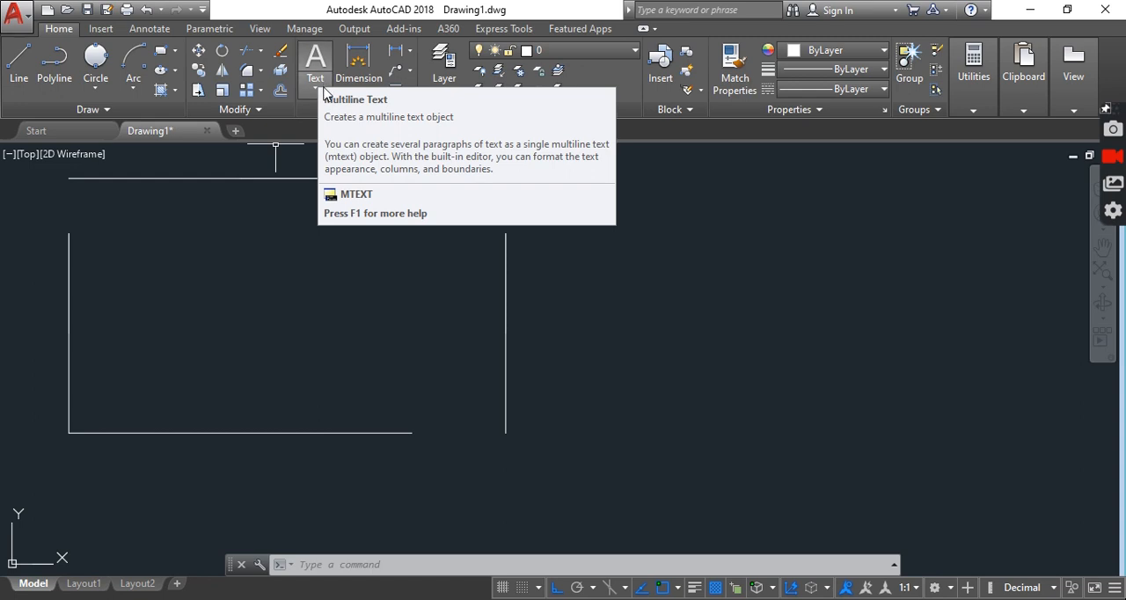
left_click(320, 89)
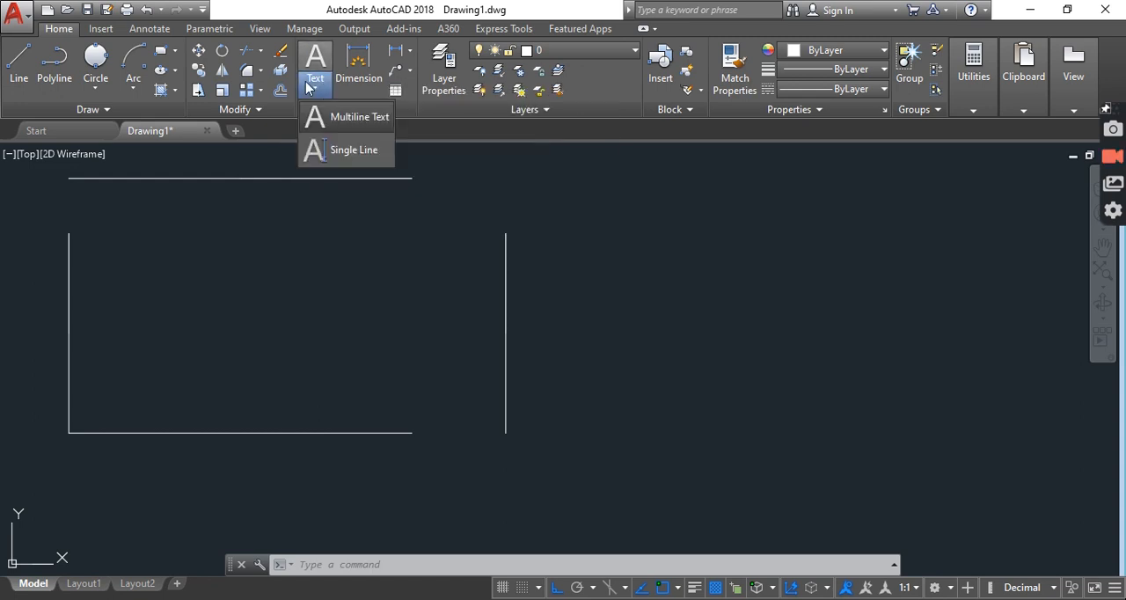
left_click(358, 117)
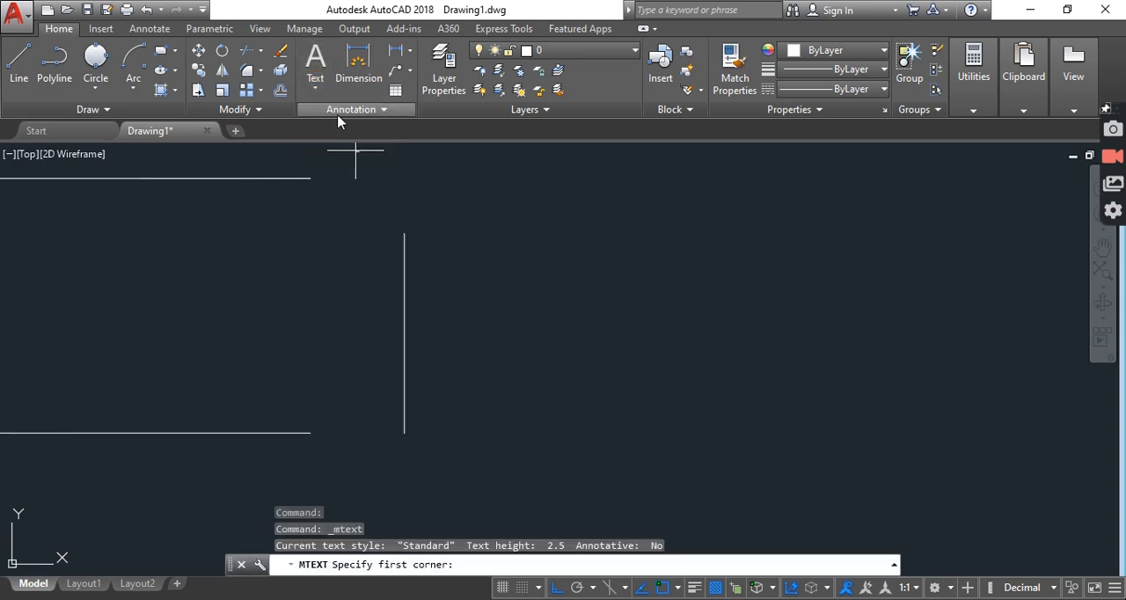
left_click(500, 213)
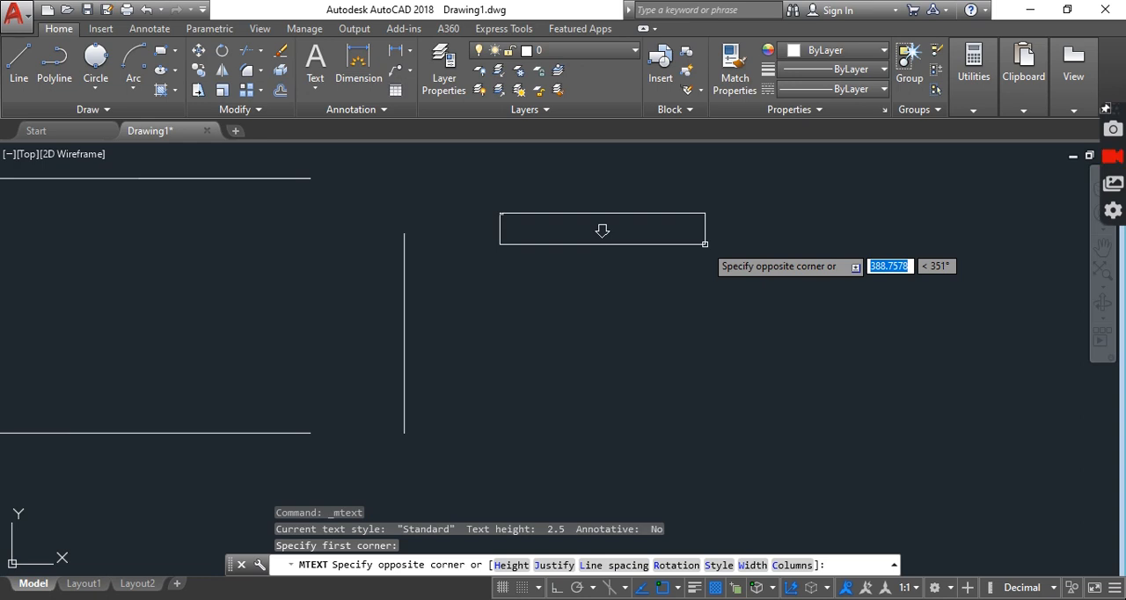
left_click(704, 244)
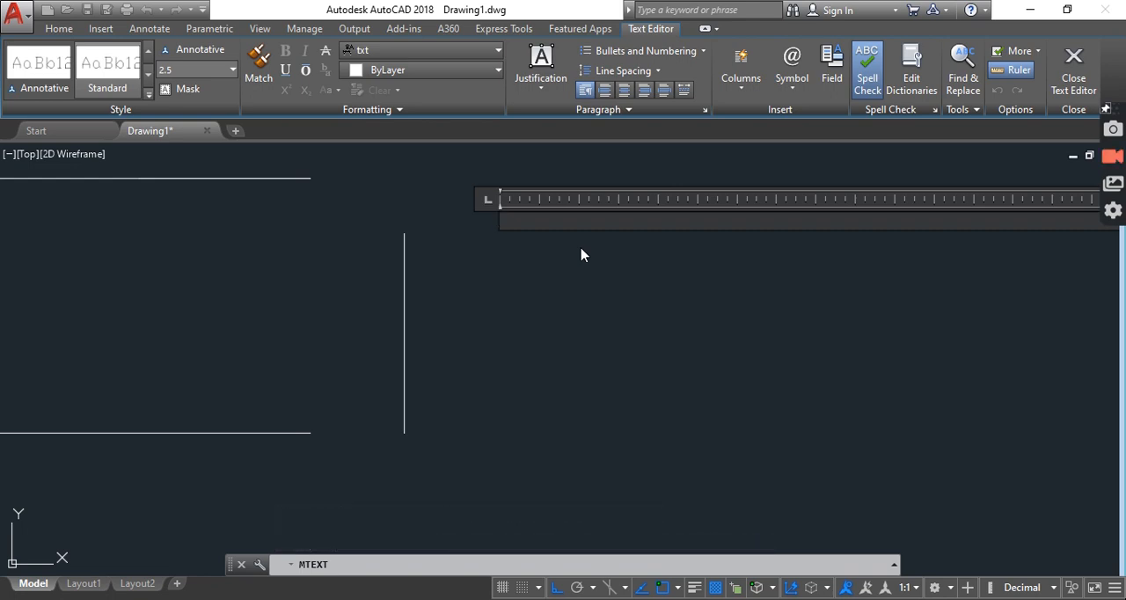
Enter the sample text "jjbdccxbudb" in the multiline text box
type("jjbdccxbudb")
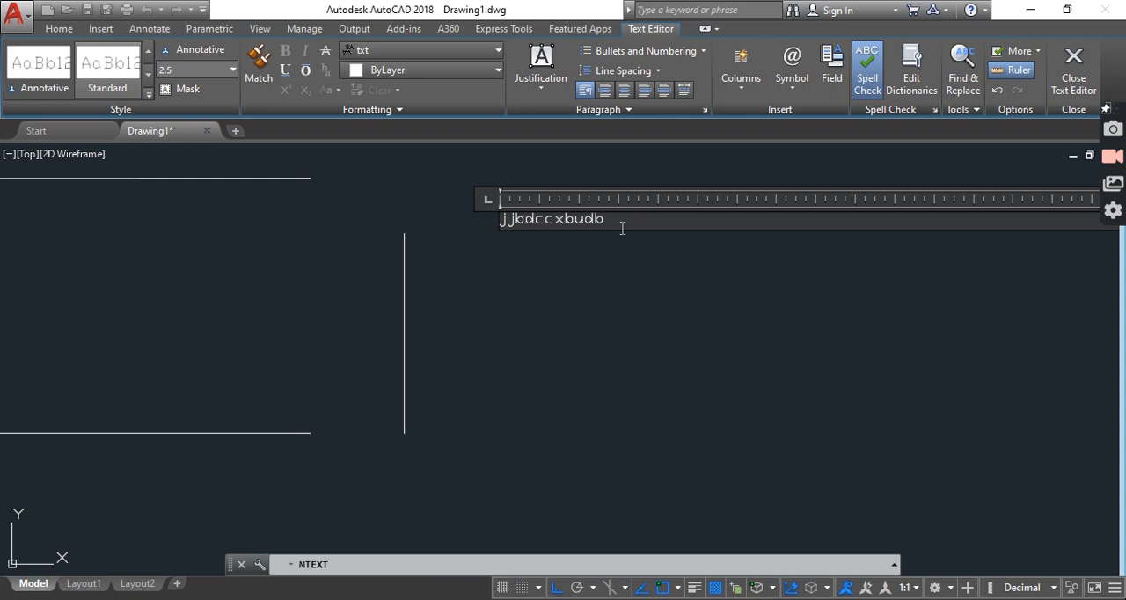
Try the letter-case options on the entire sample text and finish the multiline text object
left_click_drag(606, 218, 497, 217)
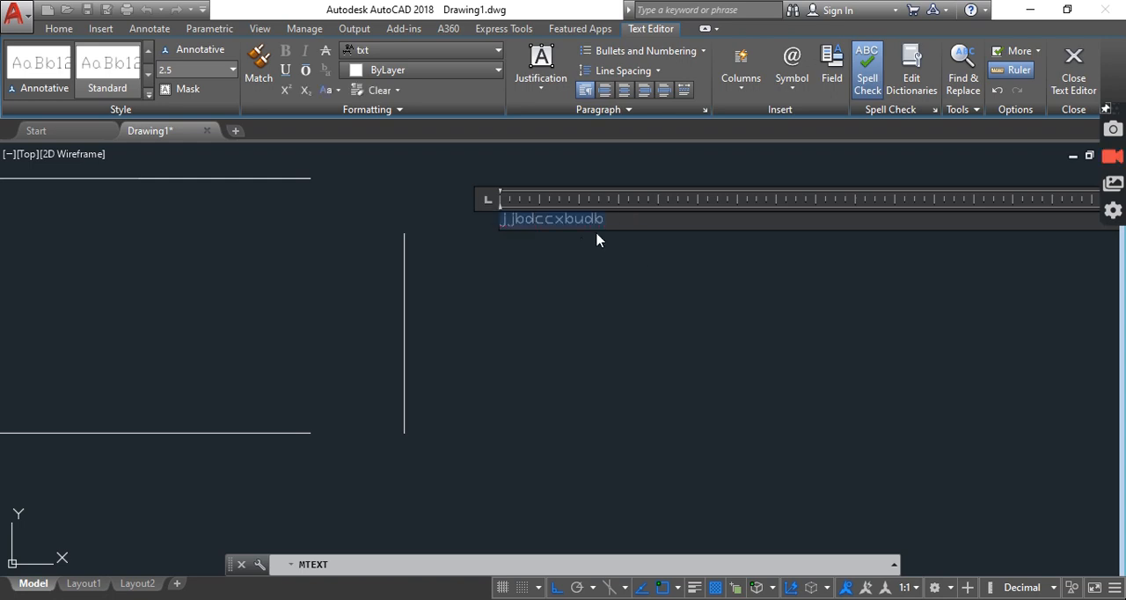
left_click(328, 94)
left_click(350, 131)
left_click(362, 149)
left_click(624, 221)
left_click(602, 276)
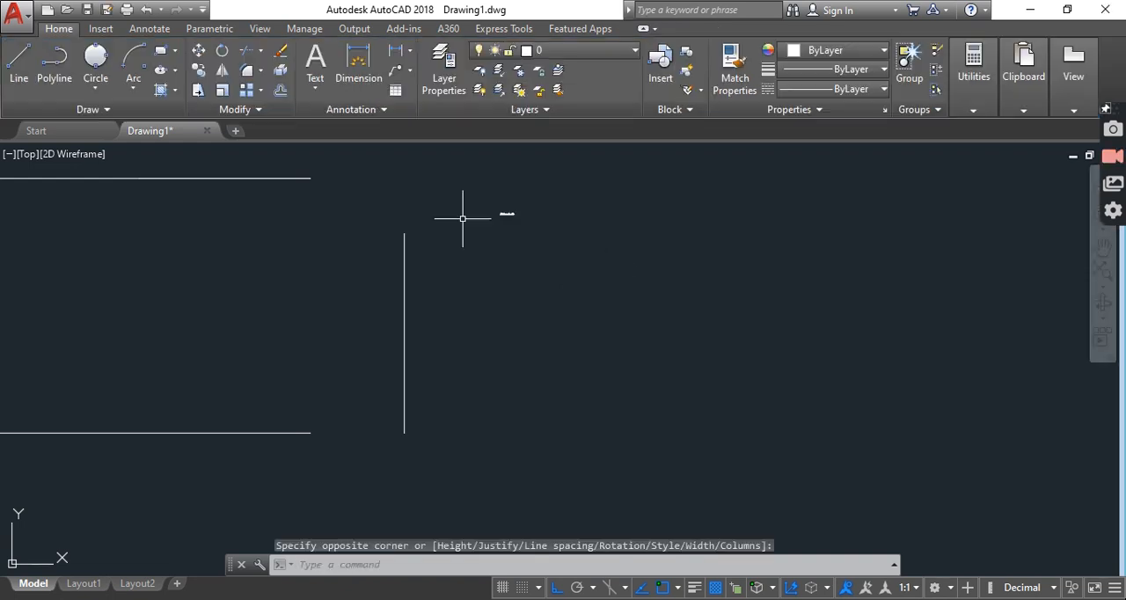
Reopen the multiline text for editing, set the height of all its characters to 10, and finish the edit
scroll(507, 209, "up", 6)
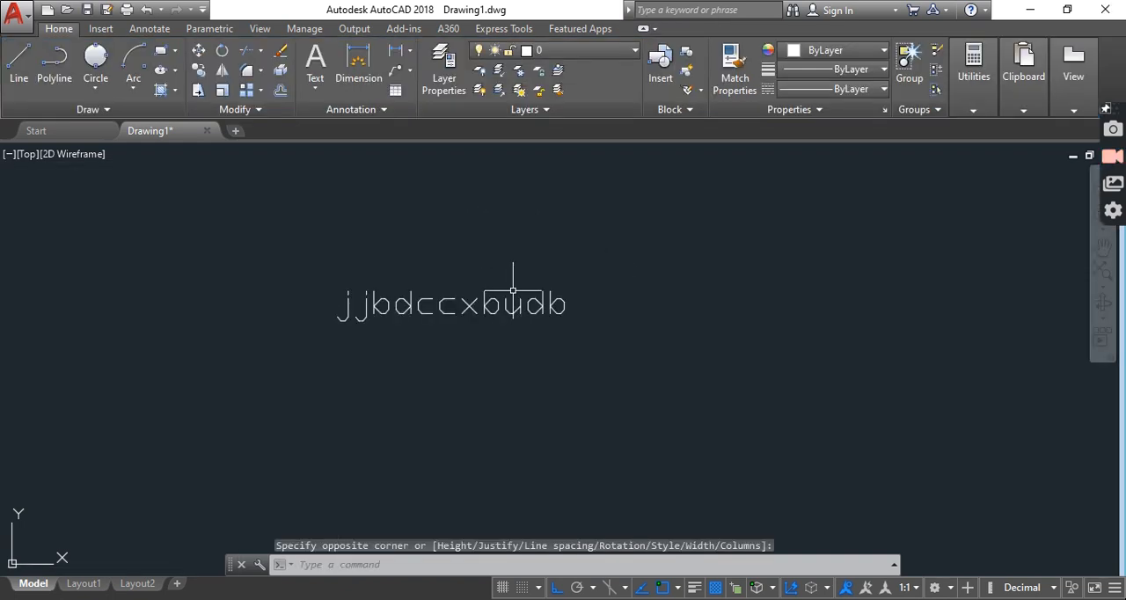
scroll(511, 290, "down", 2)
middle_click_drag(427, 302, 516, 276)
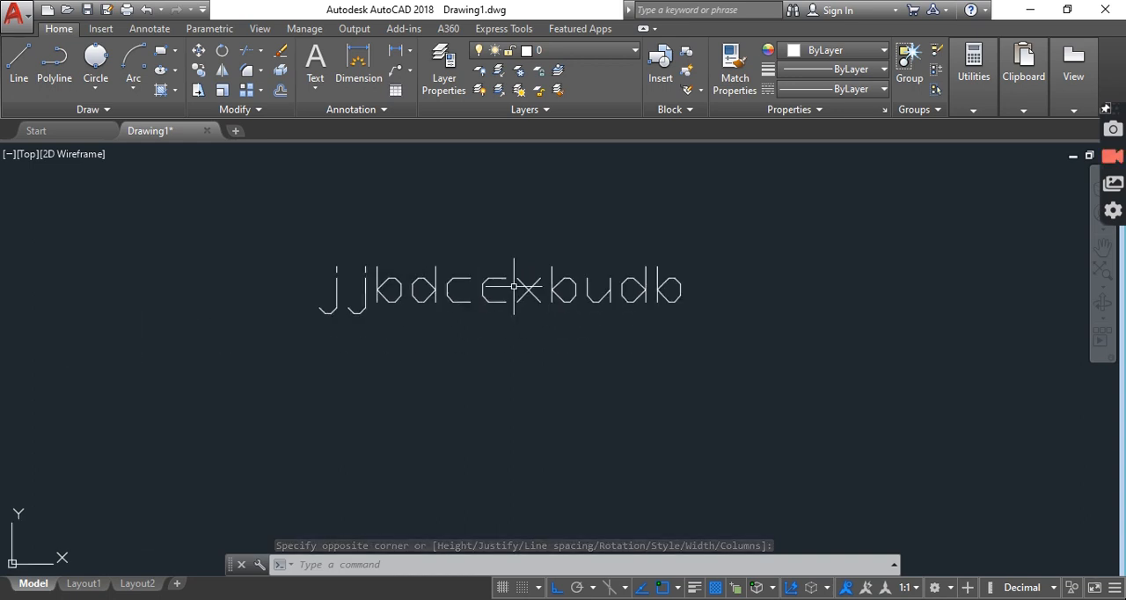
left_click(524, 274)
left_click(440, 291)
left_click(439, 284)
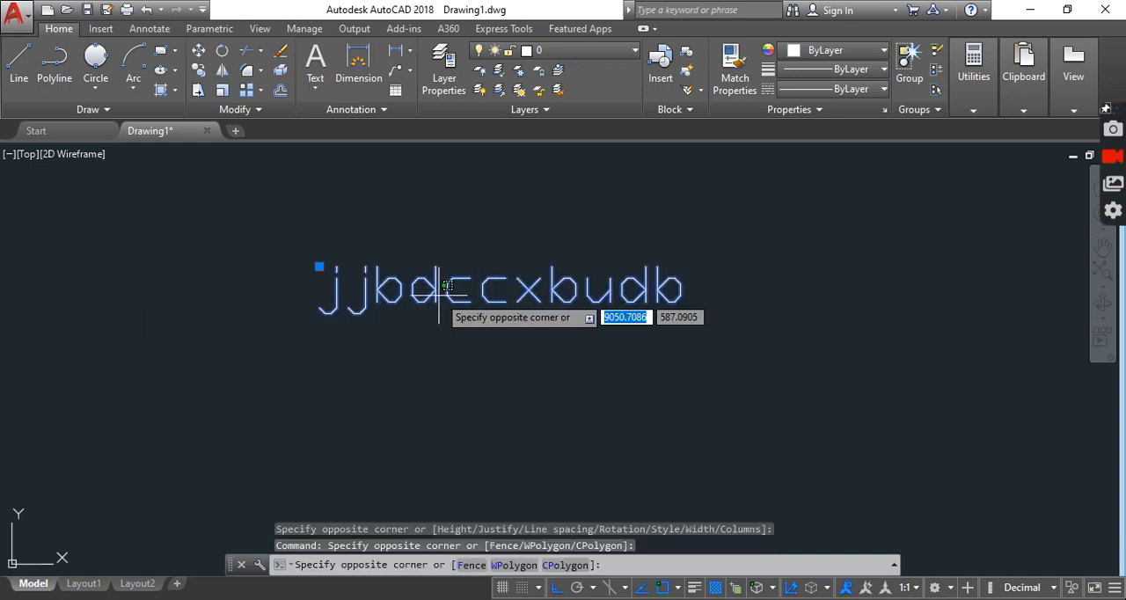
left_click(457, 289)
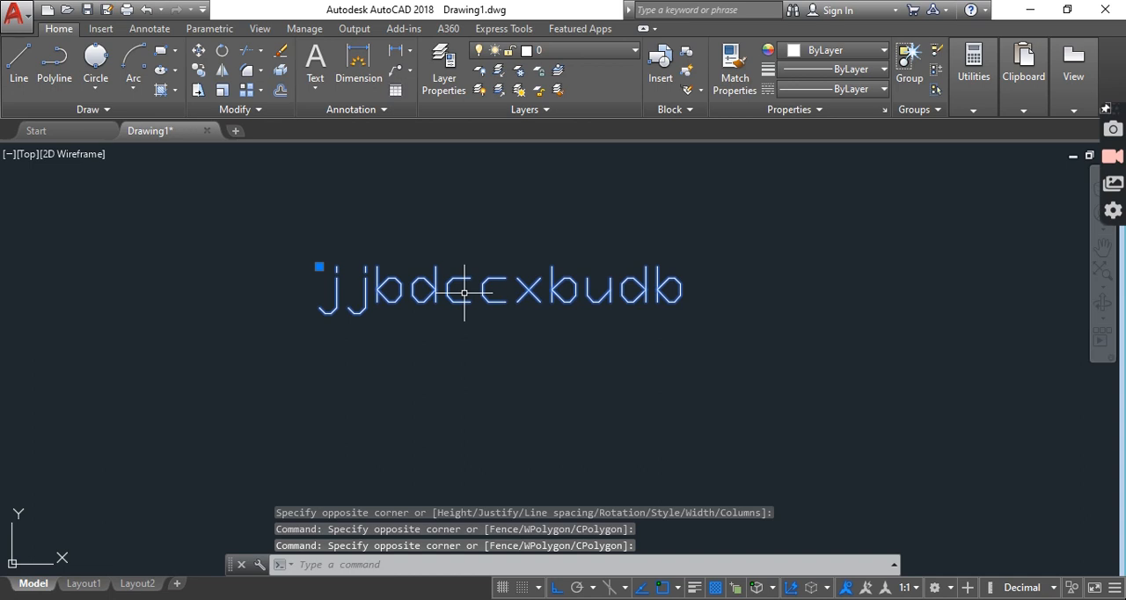
double_click(464, 293)
left_click_drag(751, 297, 304, 292)
left_click(184, 67)
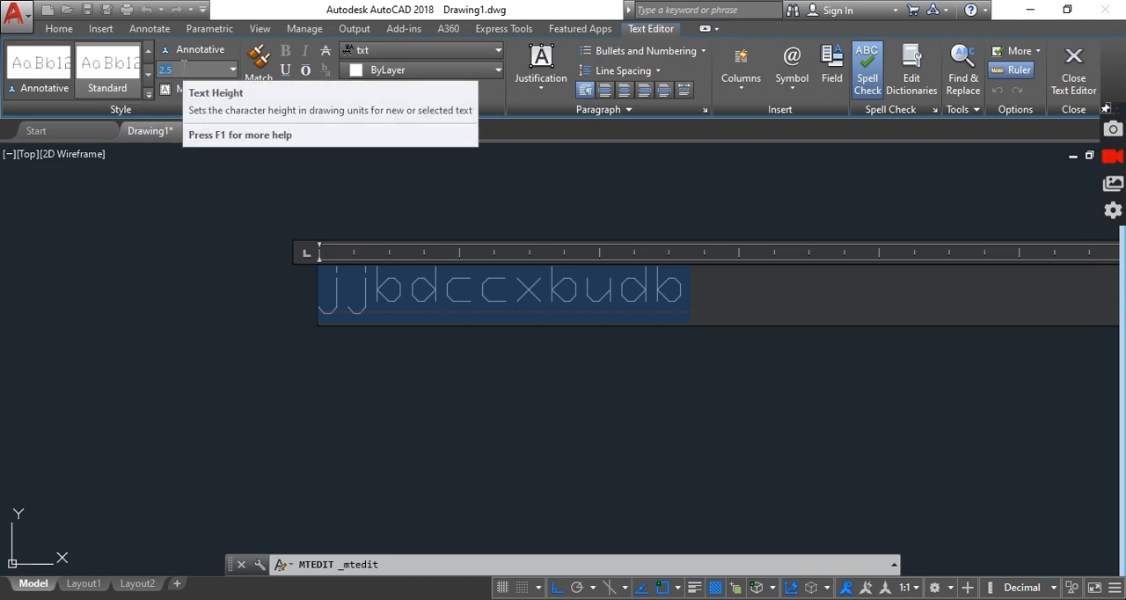
key("Return")
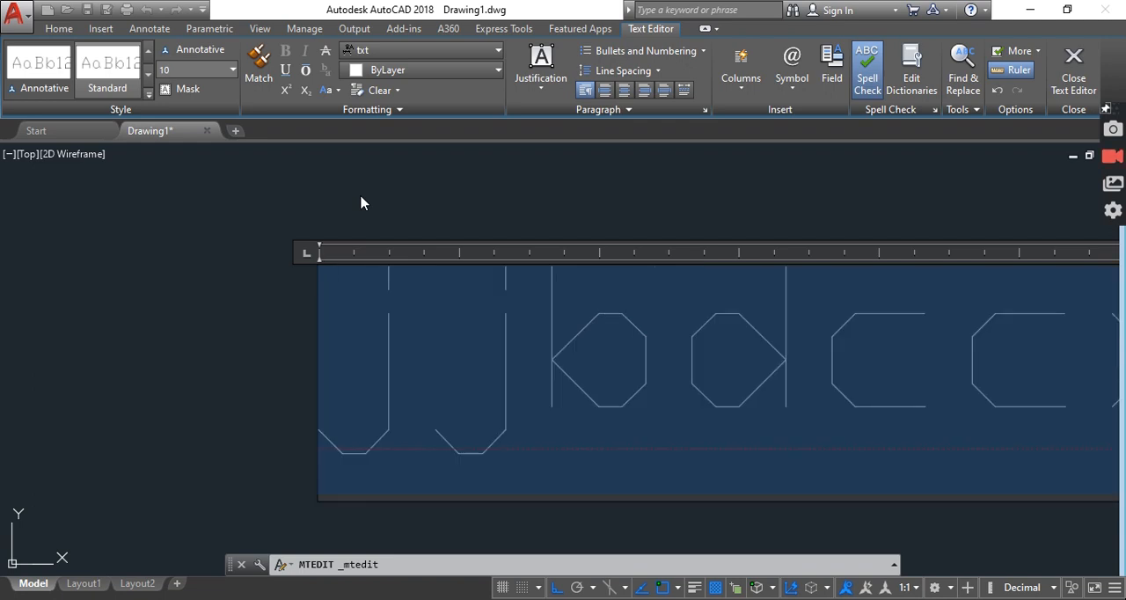
scroll(264, 328, "down", 8)
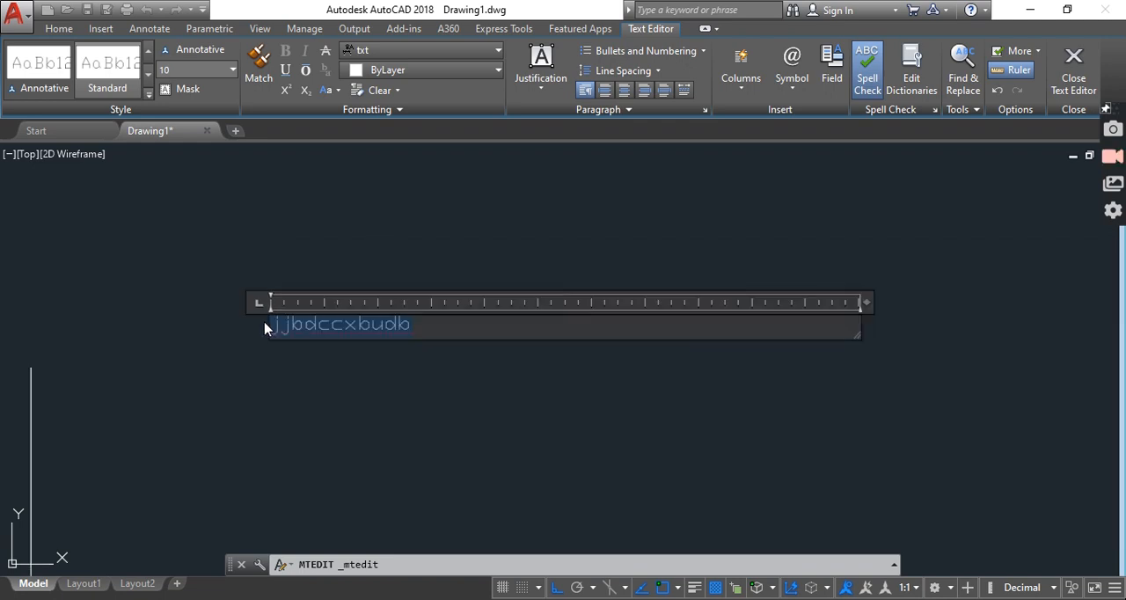
left_click(376, 415)
scroll(335, 356, "up", 2)
scroll(334, 357, "down", 2)
scroll(334, 357, "up", 1)
middle_click_drag(306, 329, 405, 324)
scroll(404, 325, "up", 2)
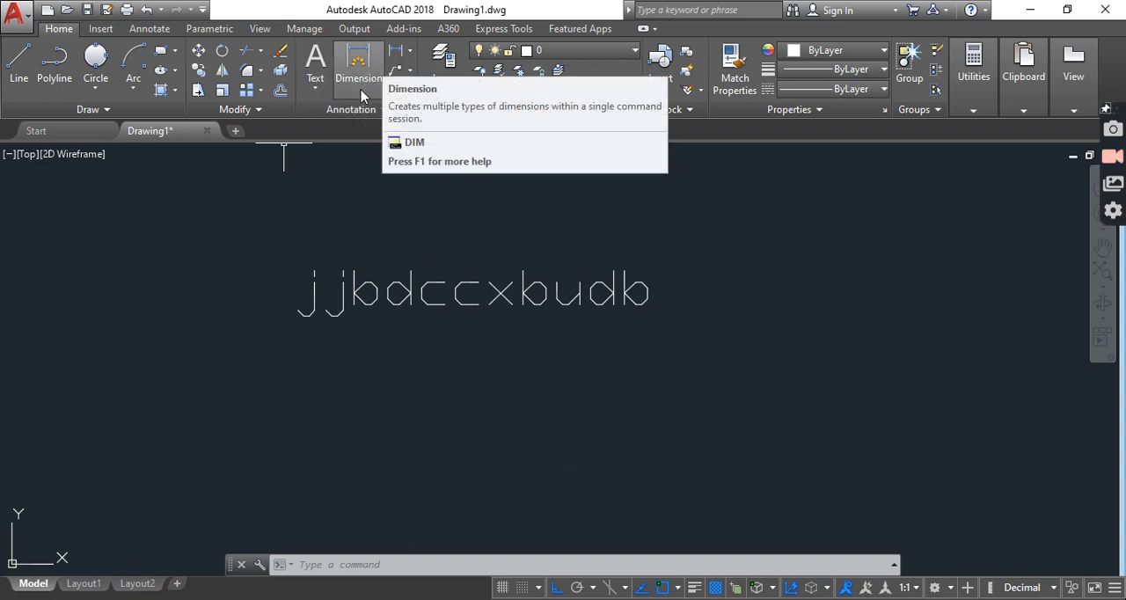
Dimension the full length of the moved right edge from its upper to its lower endpoint, placing the dimension line to its left
middle_click_drag(188, 244, 508, 223)
scroll(508, 224, "down", 1)
mouse_move(238, 371)
middle_mouse_down()
mouse_move(296, 258)
mouse_move(276, 279)
middle_mouse_up()
scroll(297, 258, "down", 3)
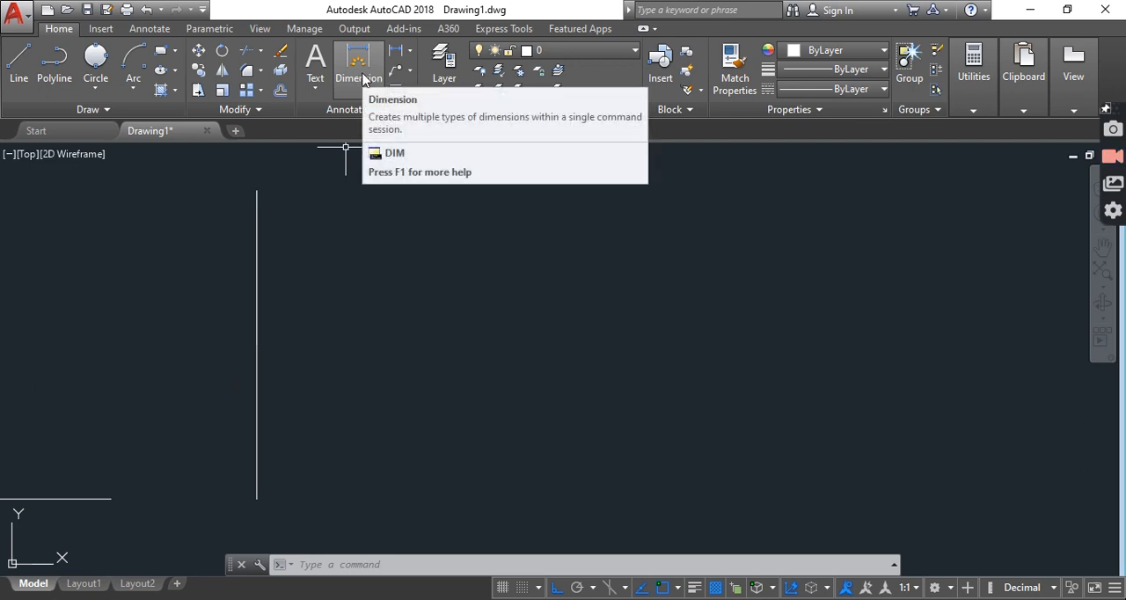
left_click(362, 78)
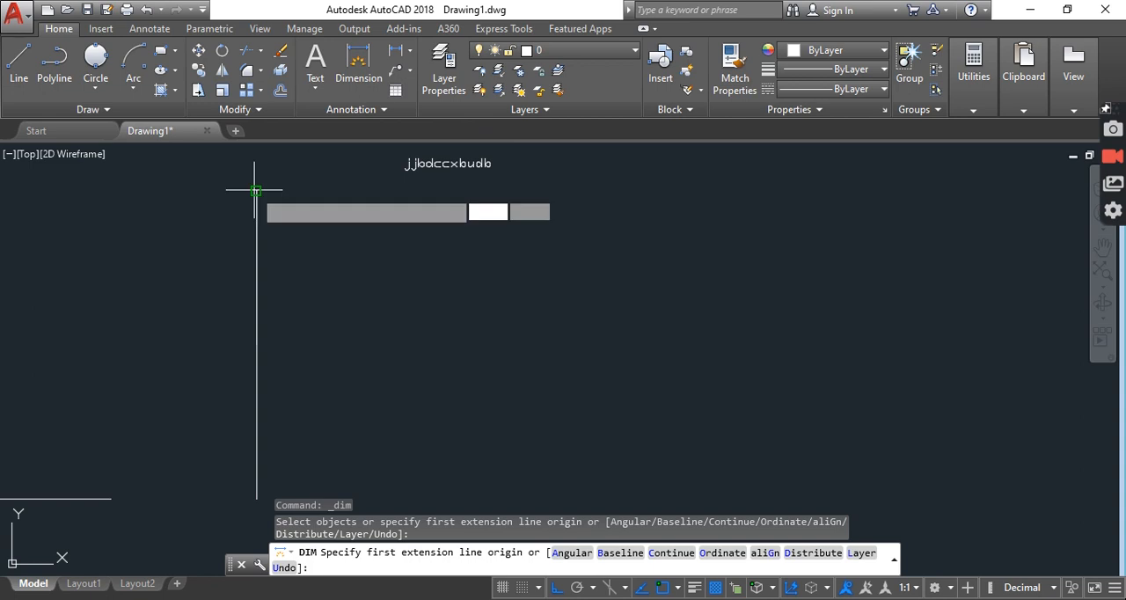
left_click(255, 190)
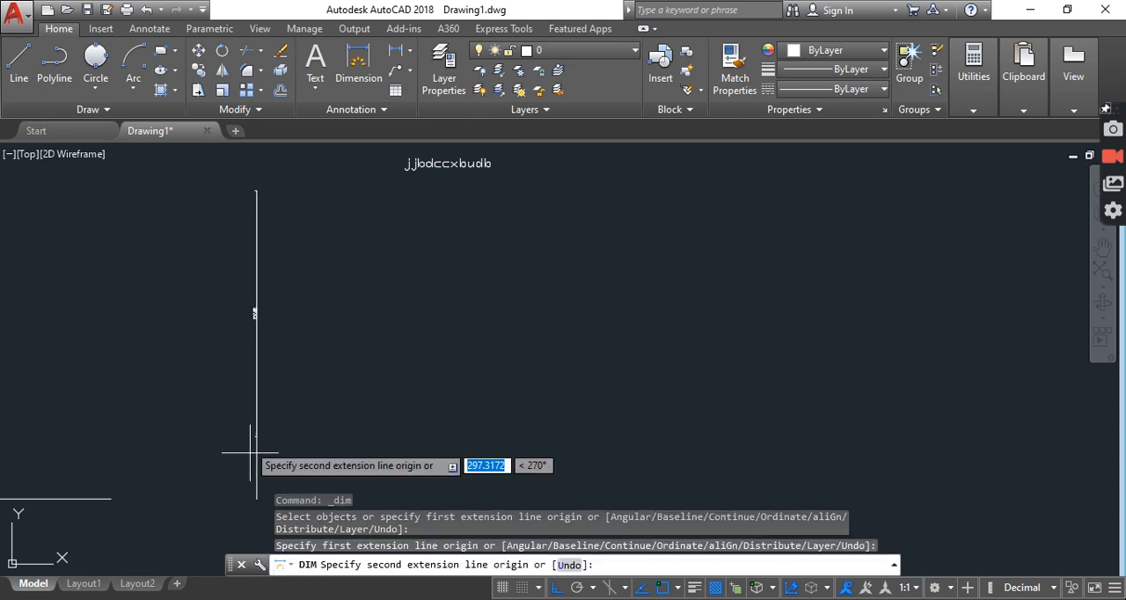
left_click(255, 499)
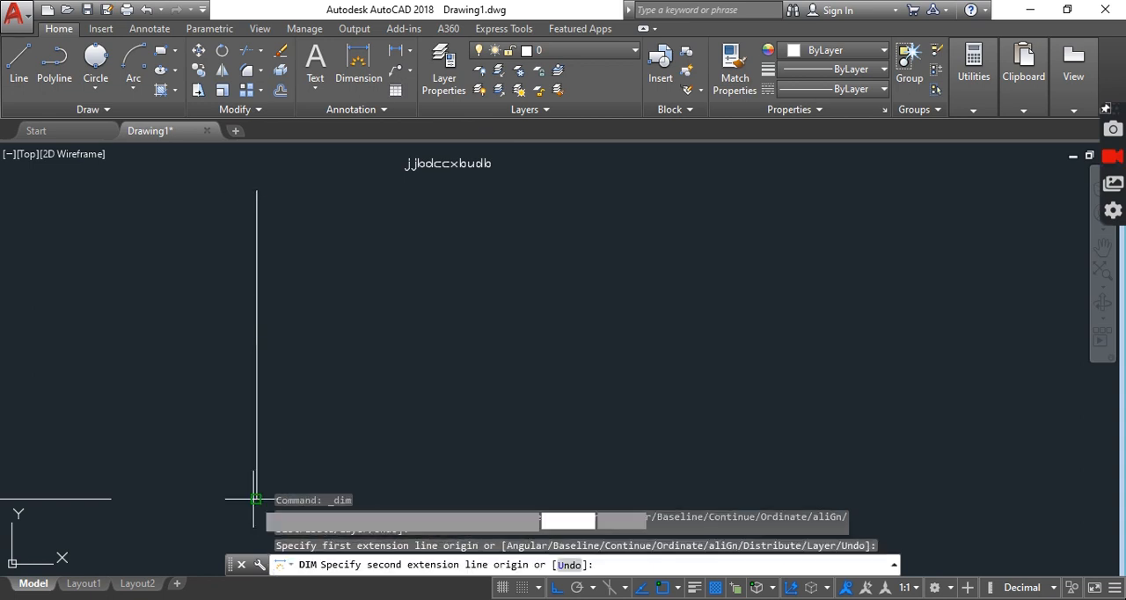
left_click(210, 477)
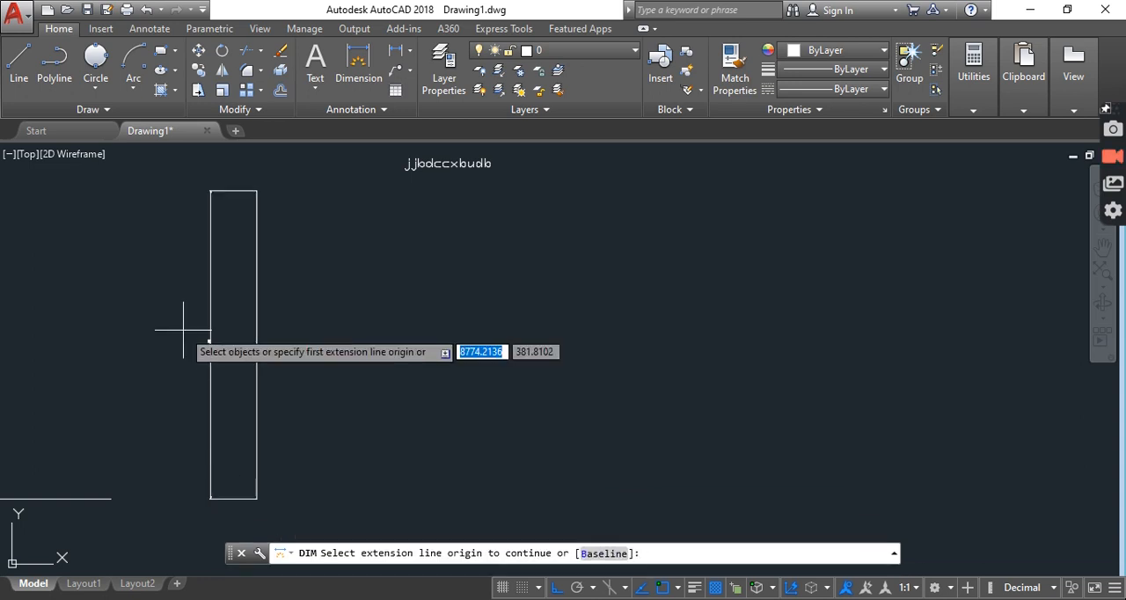
scroll(183, 330, "up", 5)
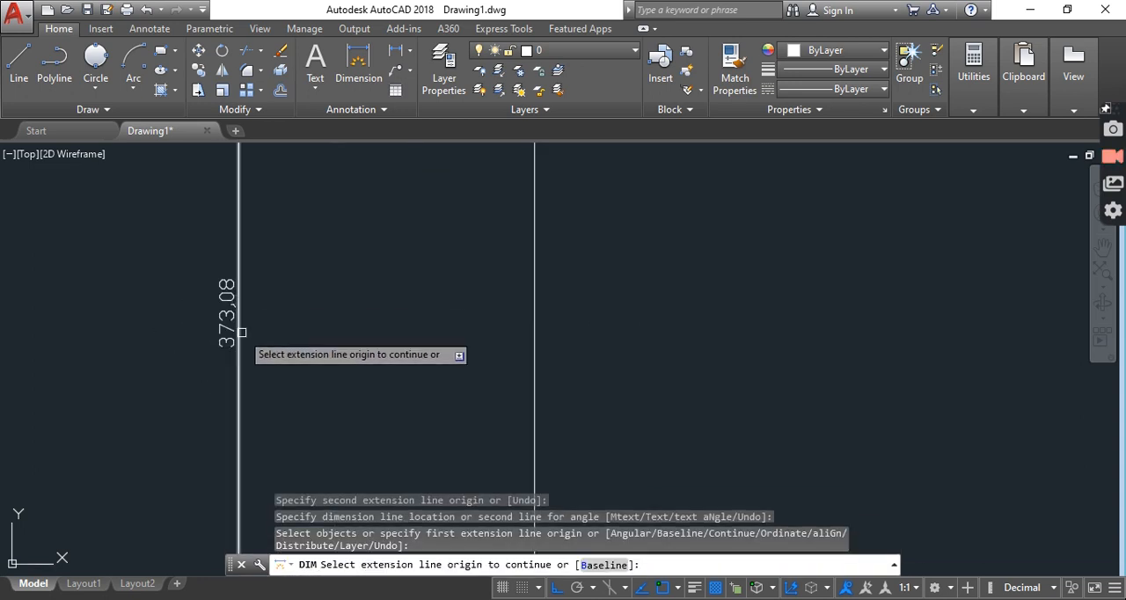
key("Escape")
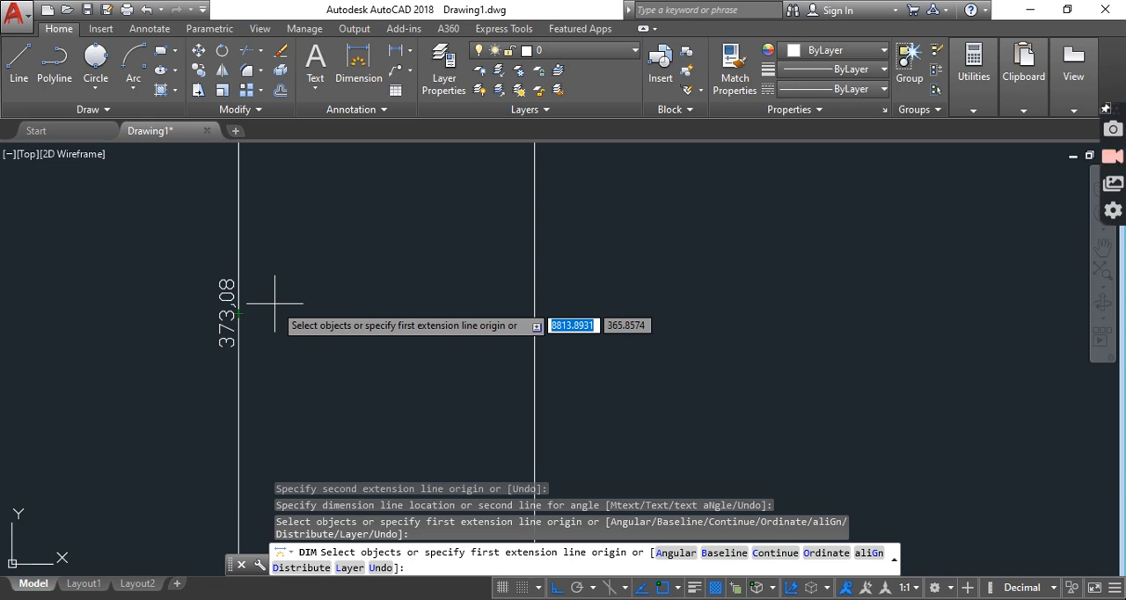
scroll(369, 324, "down", 3)
scroll(361, 327, "up", 2)
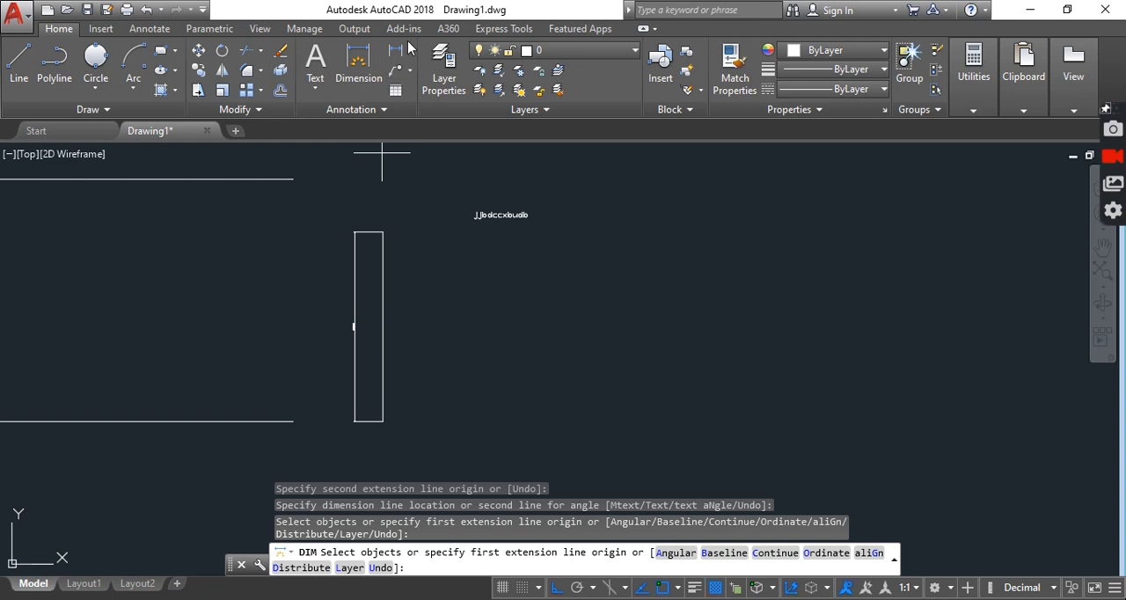
left_click(409, 53)
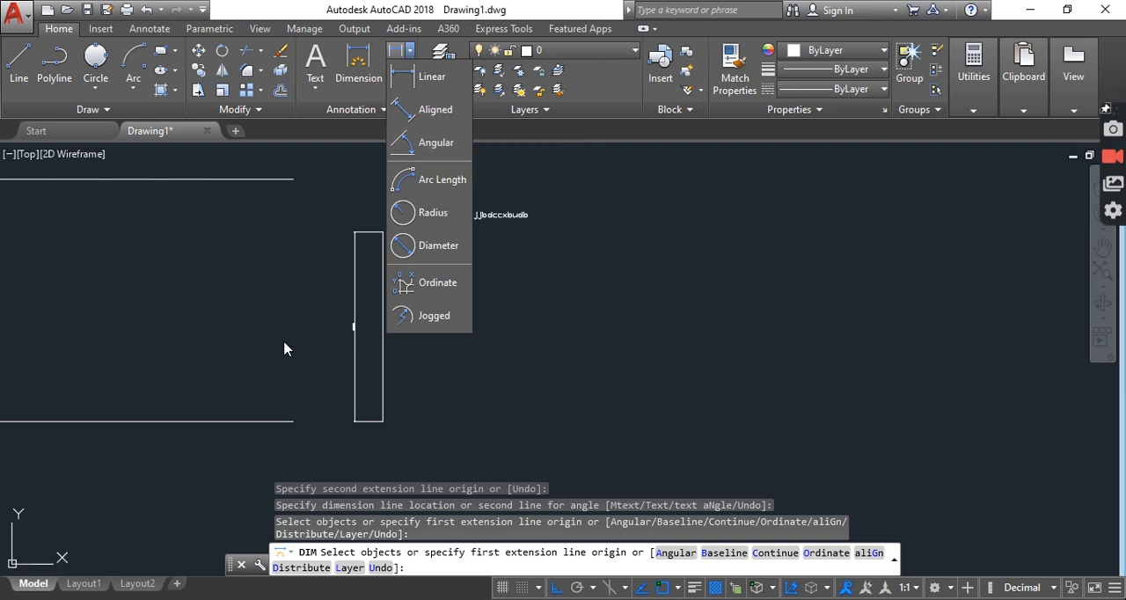
middle_click_drag(284, 349, 581, 346)
left_click(409, 50)
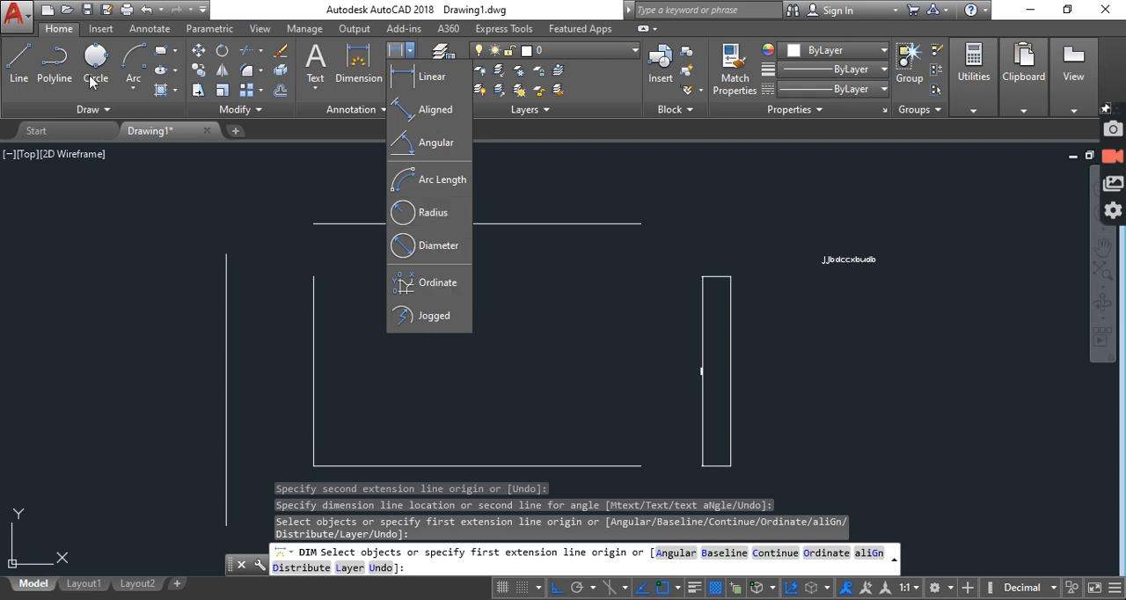
left_click(434, 110)
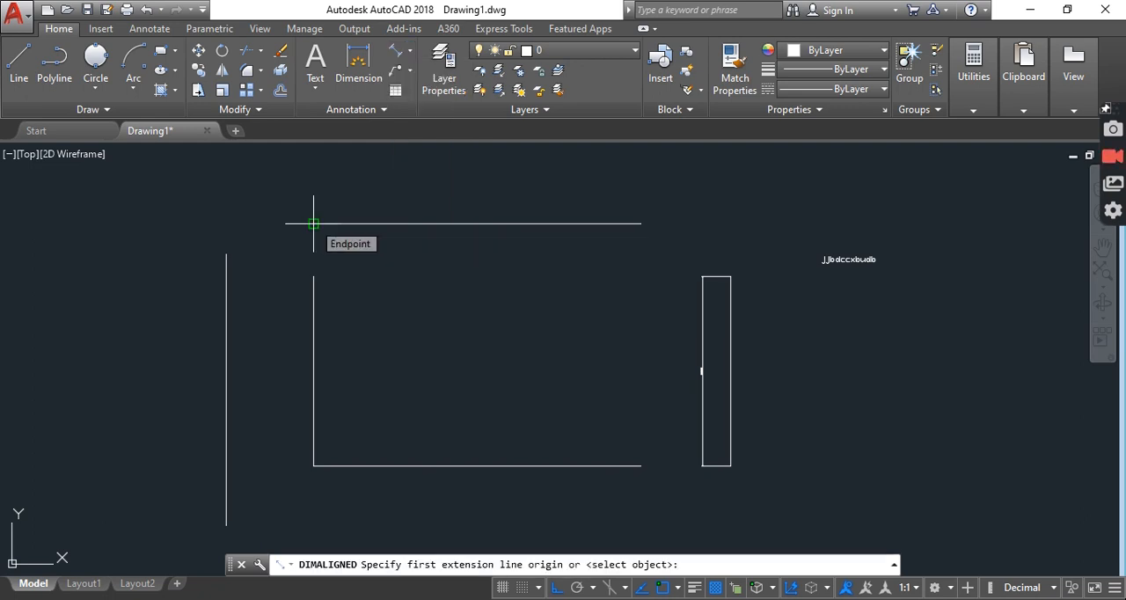
Turn Ortho off and draw a single slanted line about 249 units long to the left of the outermost vertical line
left_click(12, 68)
left_click(96, 232)
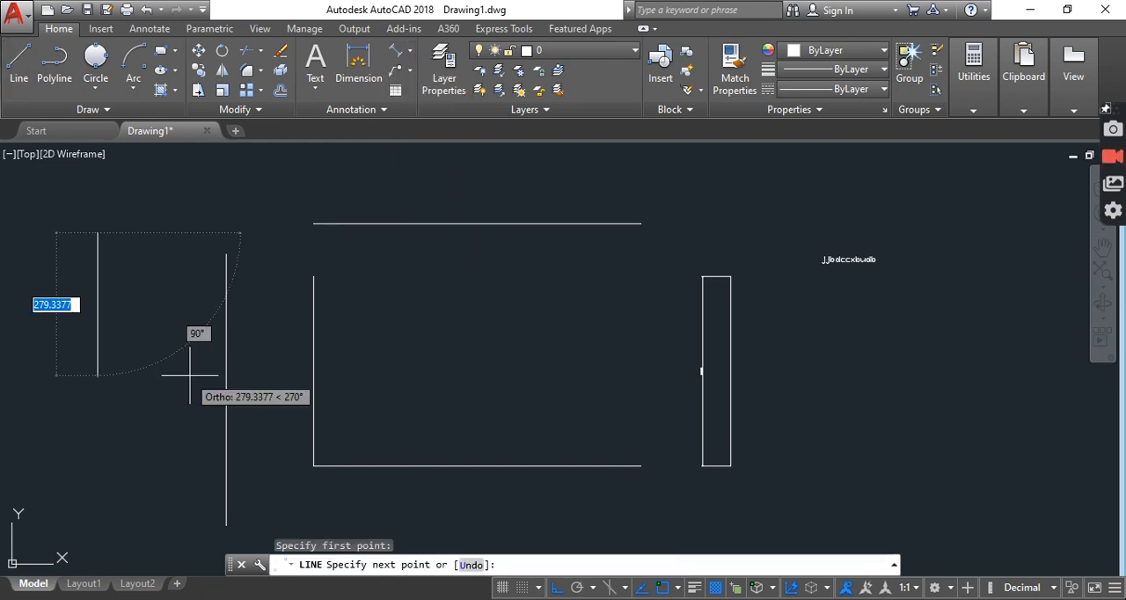
left_click(552, 591)
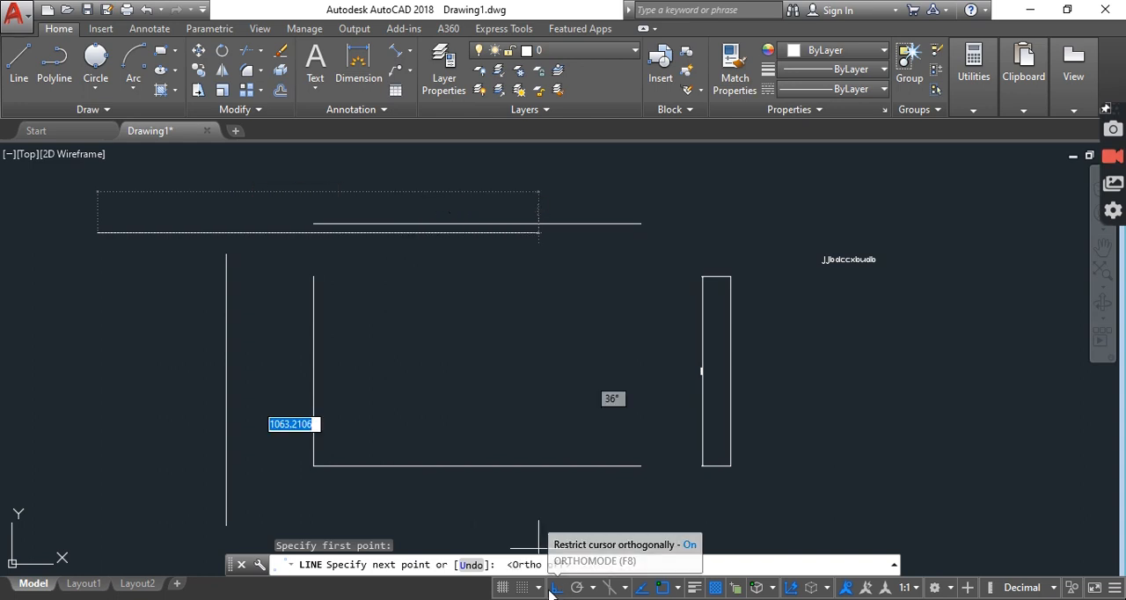
left_click(137, 353)
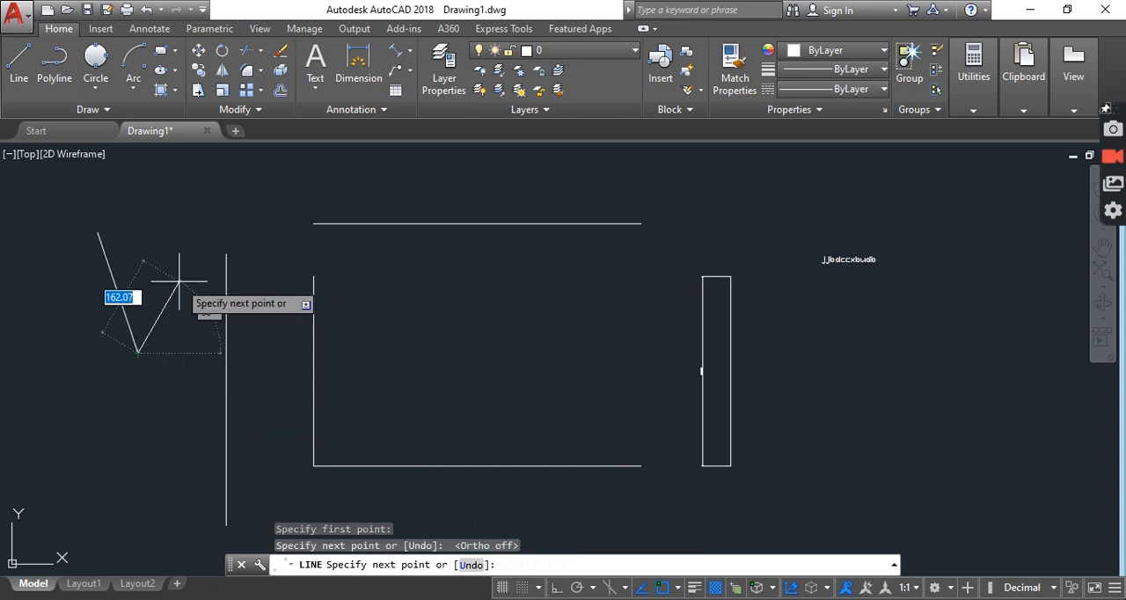
key("Return")
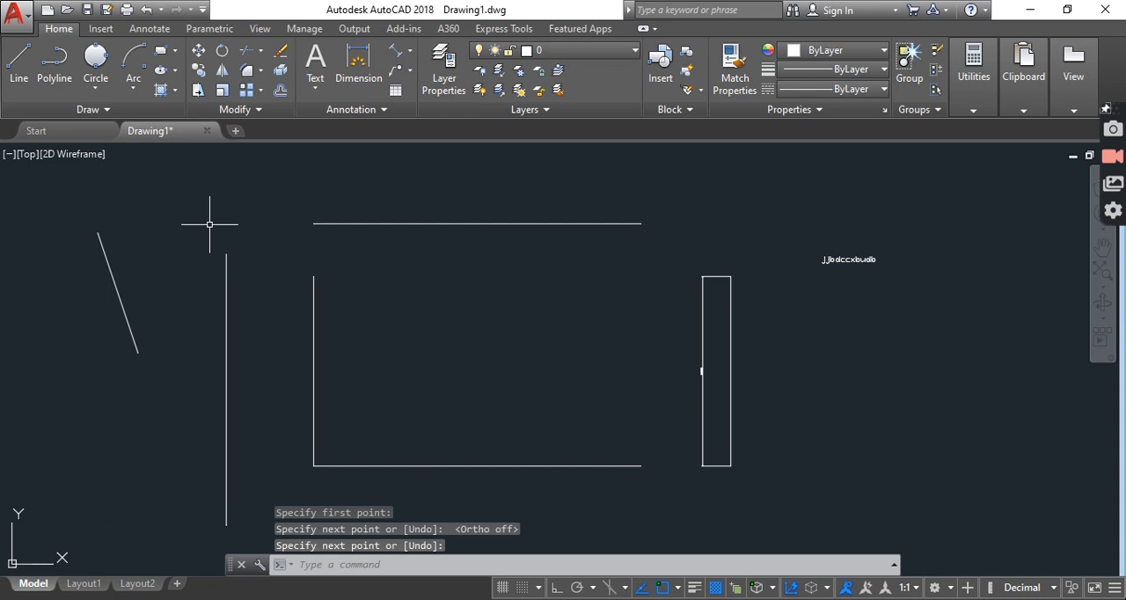
Add an aligned dimension between the slanted line's upper and lower endpoints, placing the dimension line to its left
left_click(410, 51)
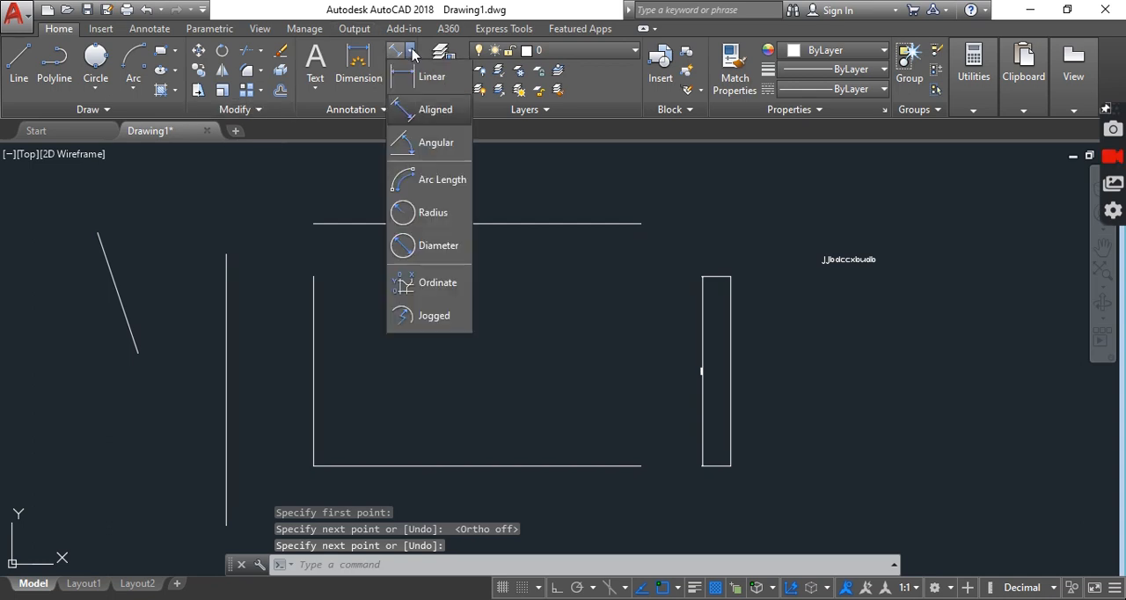
left_click(423, 119)
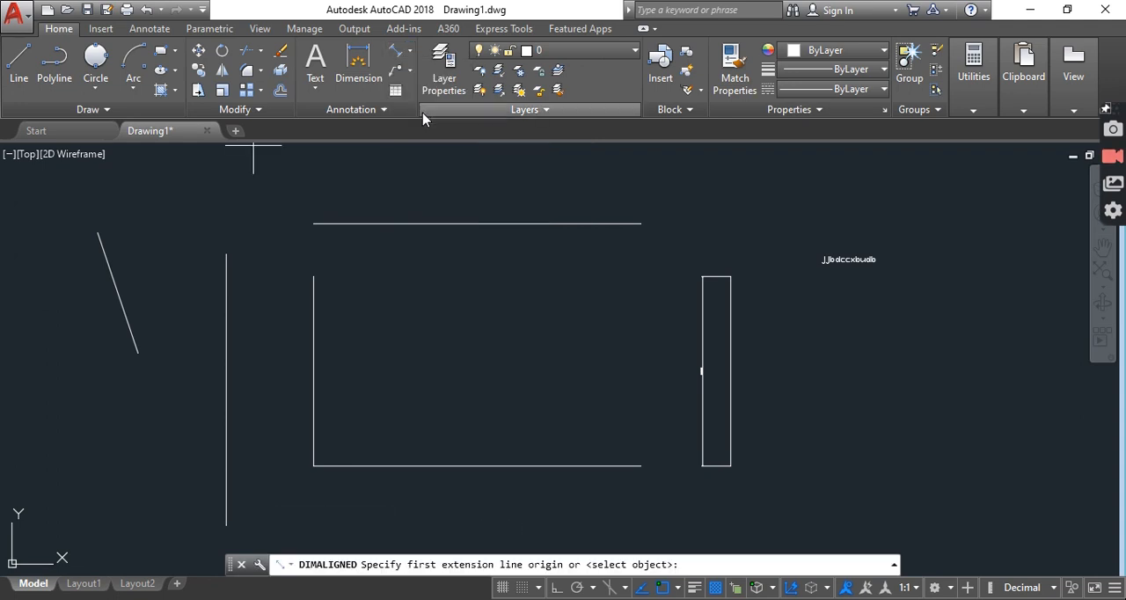
left_click(99, 233)
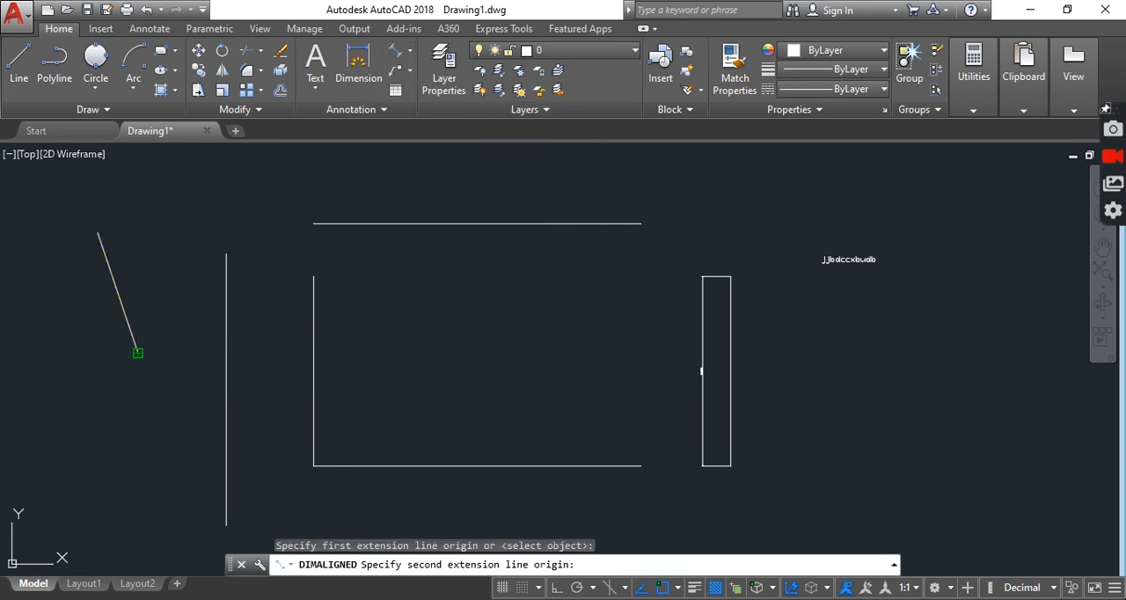
left_click(137, 352)
left_click(95, 303)
scroll(93, 302, "up", 10)
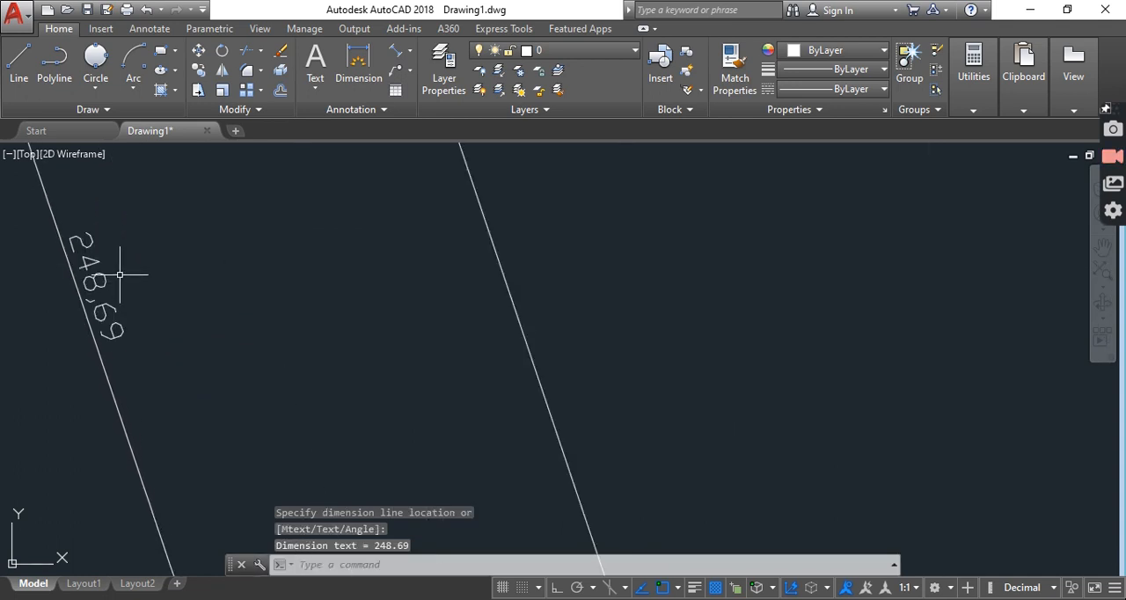
scroll(135, 279, "down", 6)
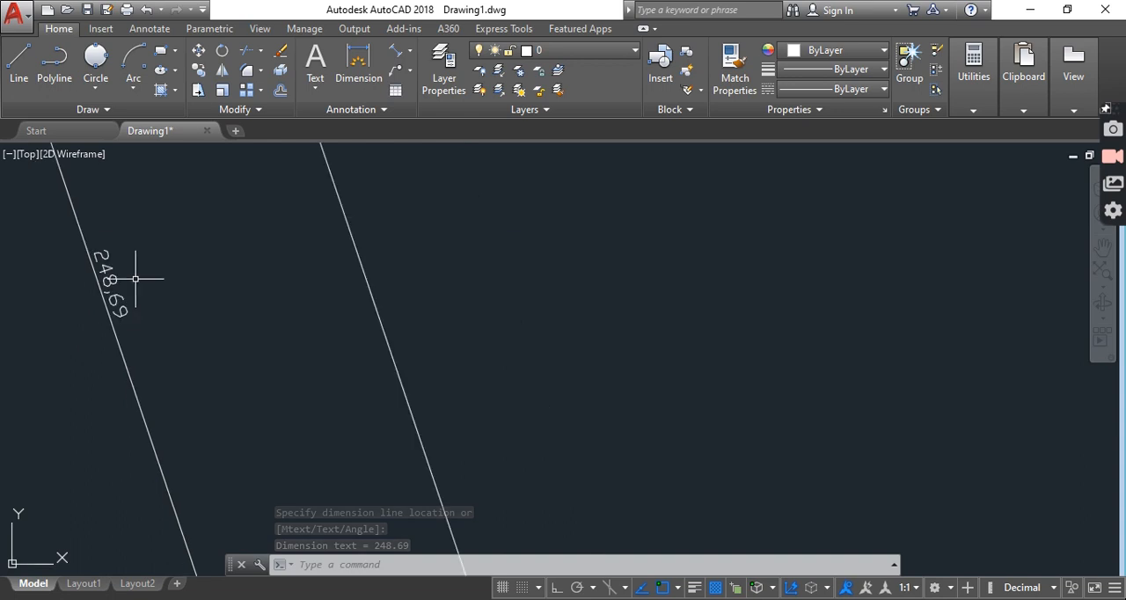
scroll(176, 331, "down", 3)
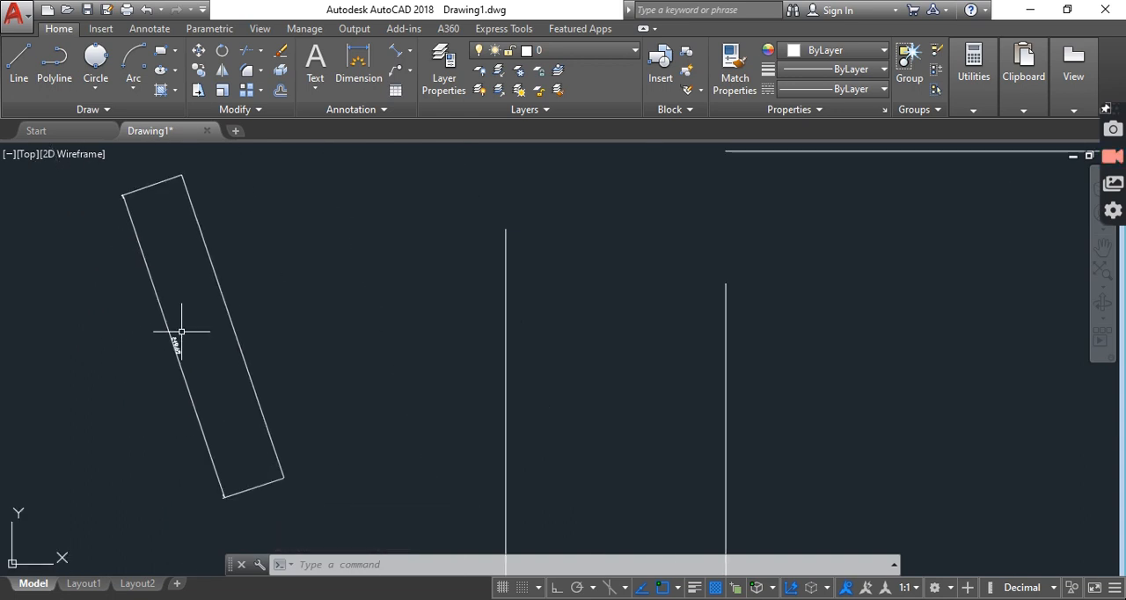
middle_click_drag(249, 292, 203, 284)
scroll(203, 285, "down", 2)
scroll(213, 284, "up", 2)
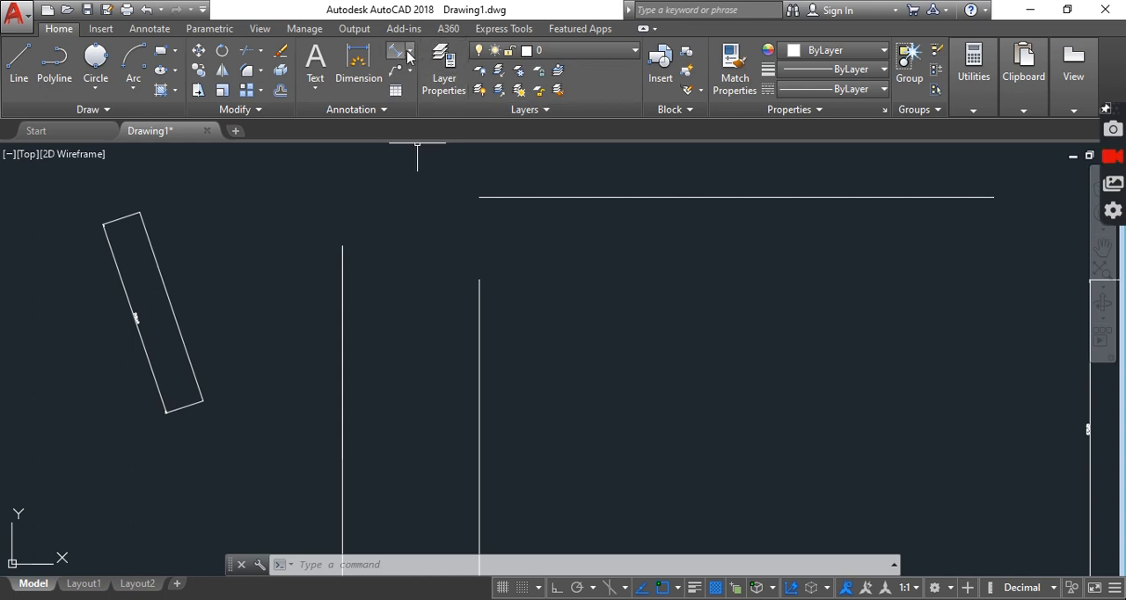
left_click(95, 87)
left_click(106, 113)
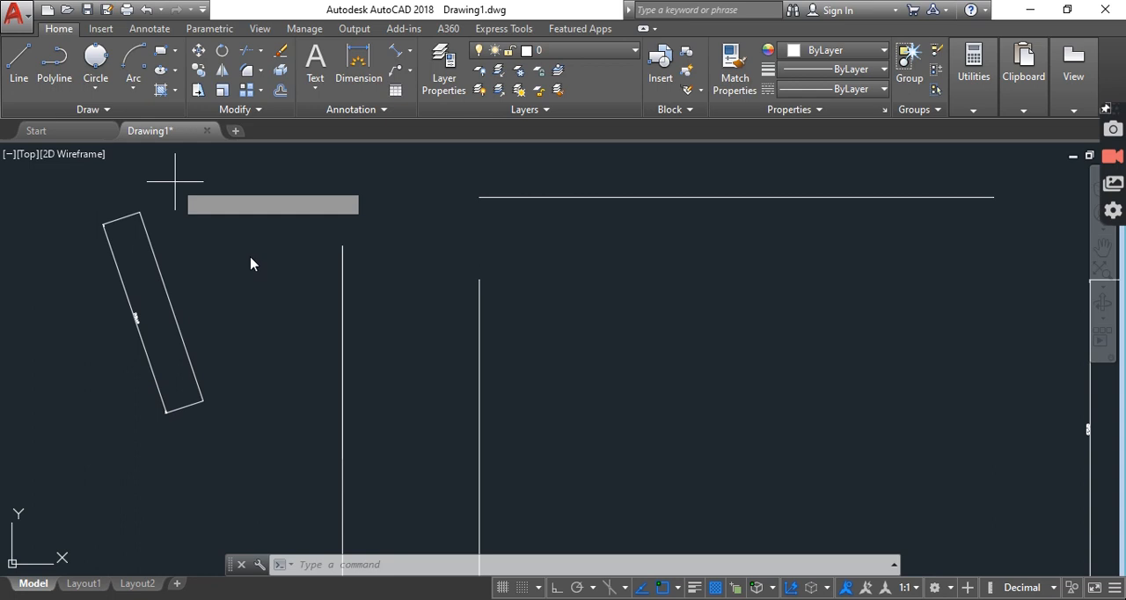
left_click(374, 219)
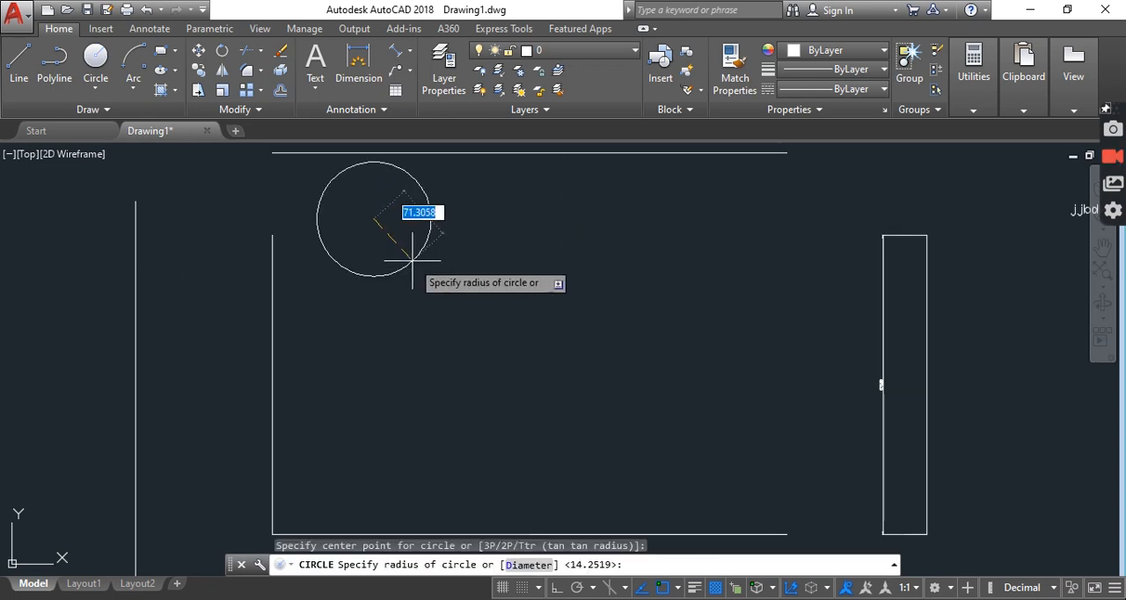
key("Escape")
scroll(629, 323, "down", 5)
middle_click_drag(639, 322, 305, 322)
middle_click_drag(551, 327, 456, 337)
left_click(445, 302)
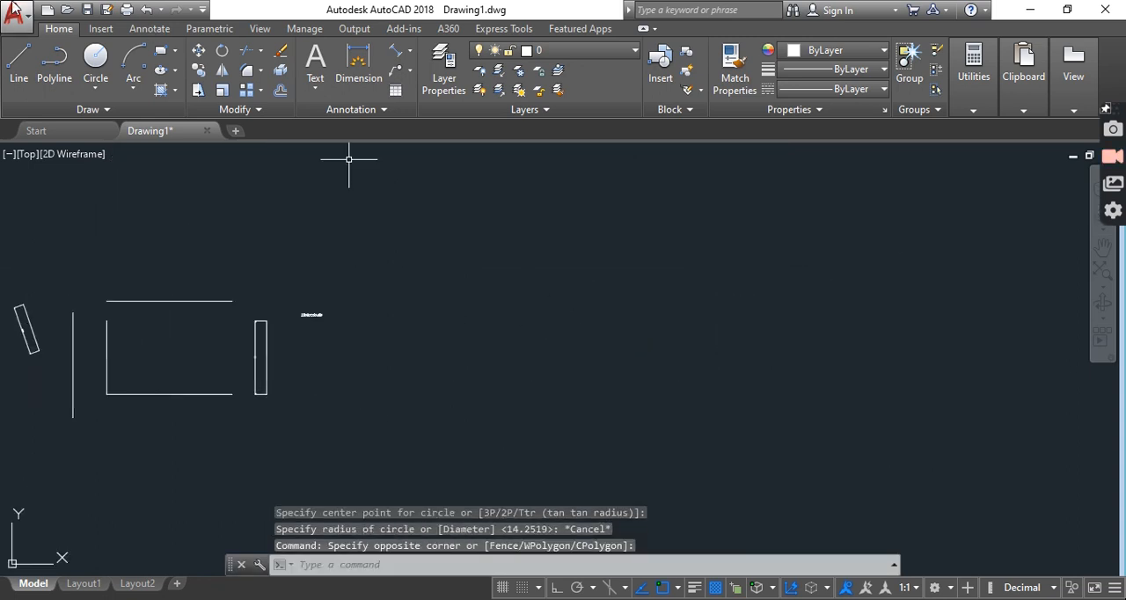
Draw a circle with a radius of about 339 units in the empty area right of the sample text
left_click(95, 58)
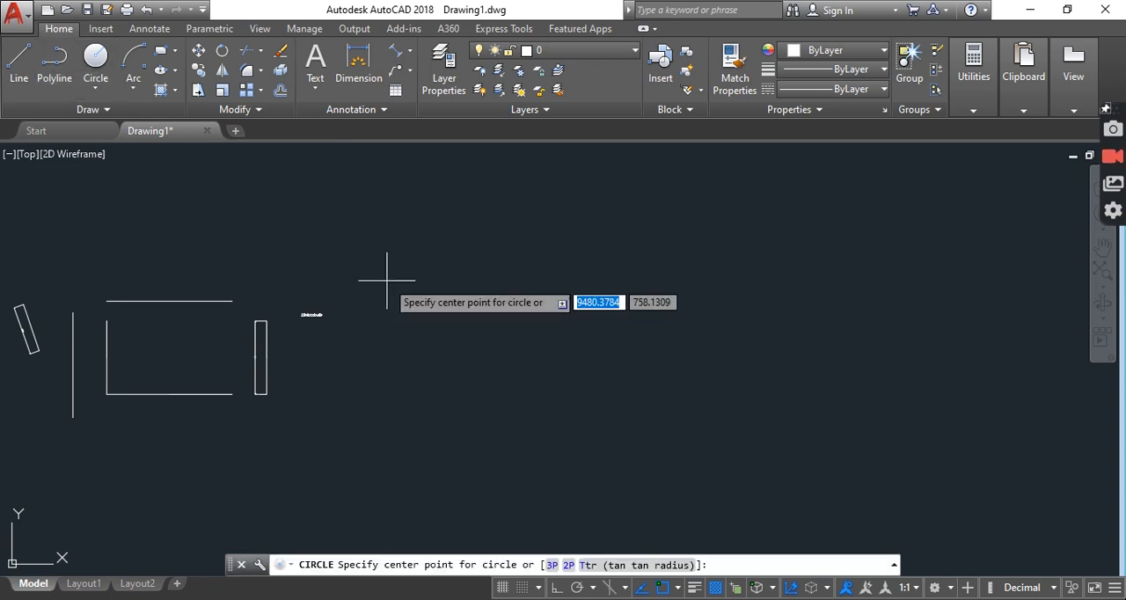
left_click(386, 281)
left_click(449, 304)
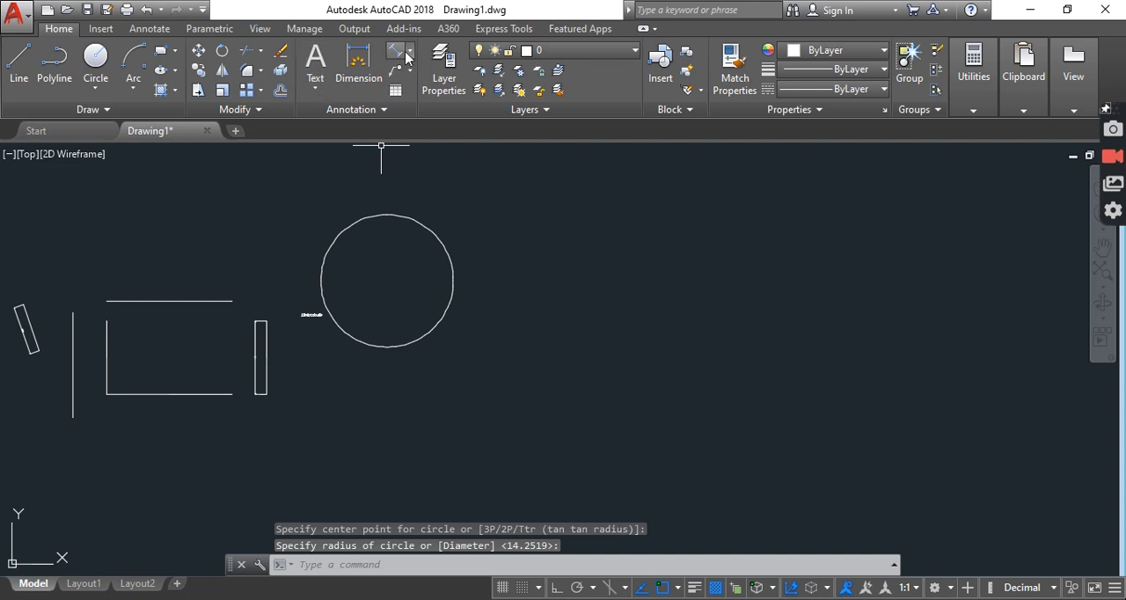
Add a radius dimension to the large circle, placing its dimension line horizontally toward the right side of the circle
left_click(409, 55)
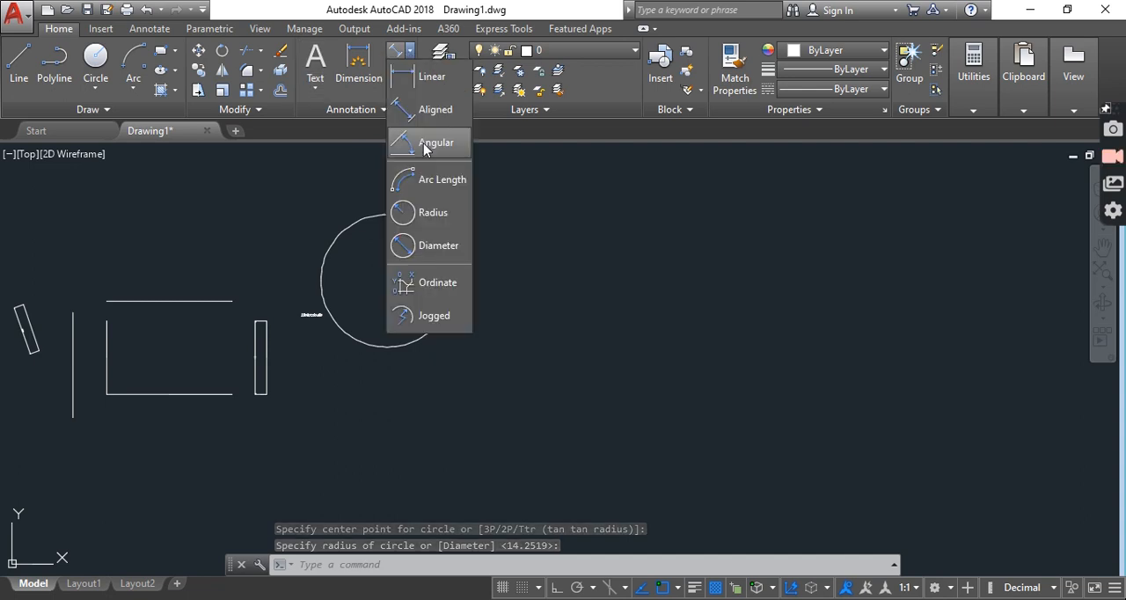
left_click(431, 214)
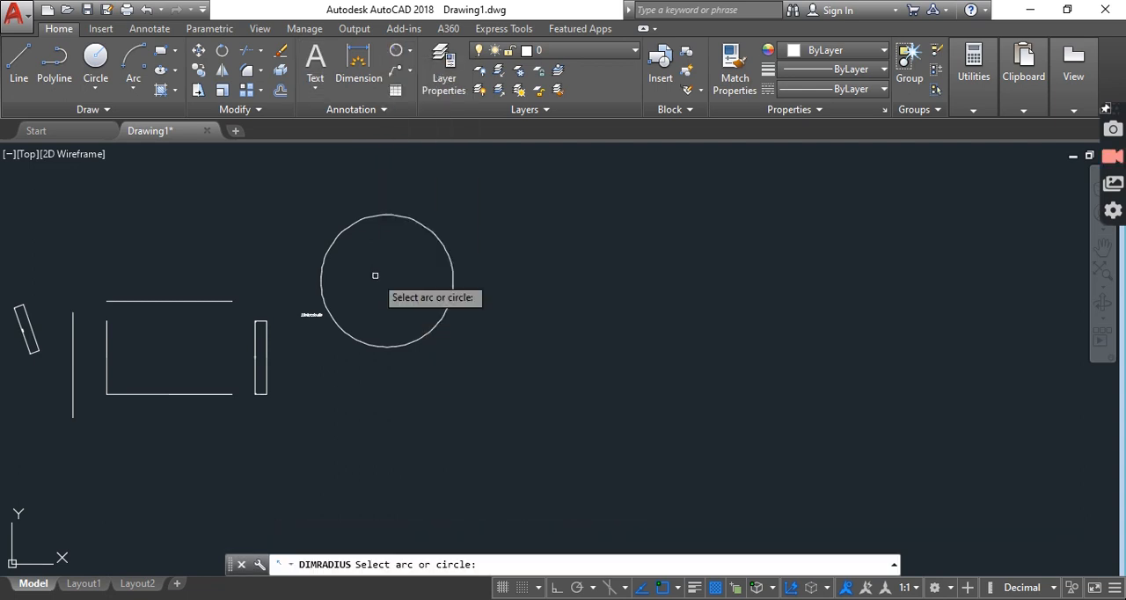
left_click(437, 245)
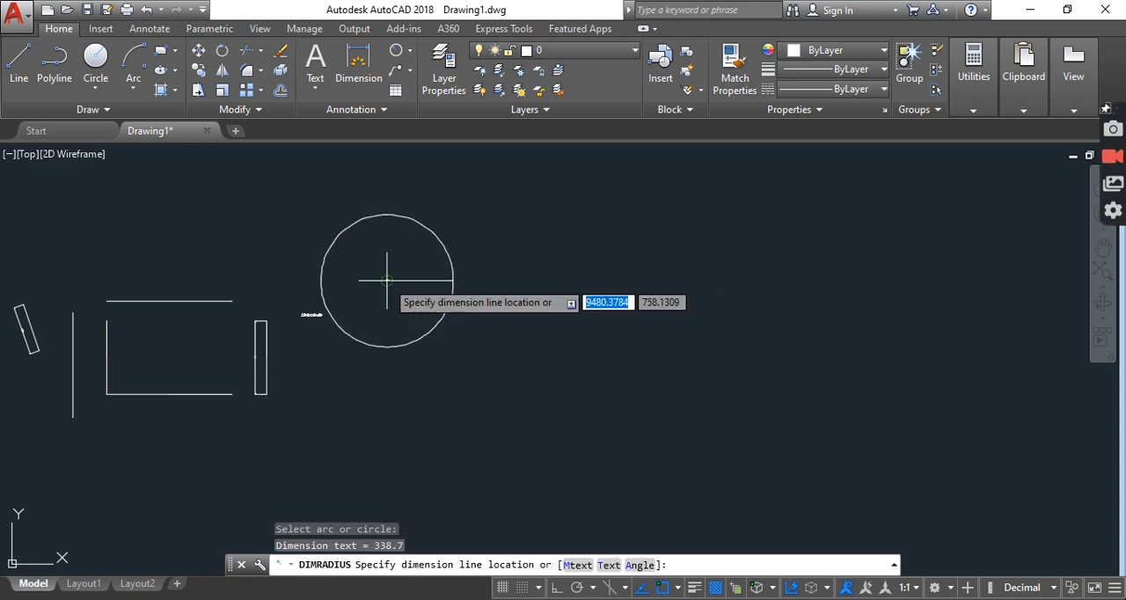
left_click(449, 276)
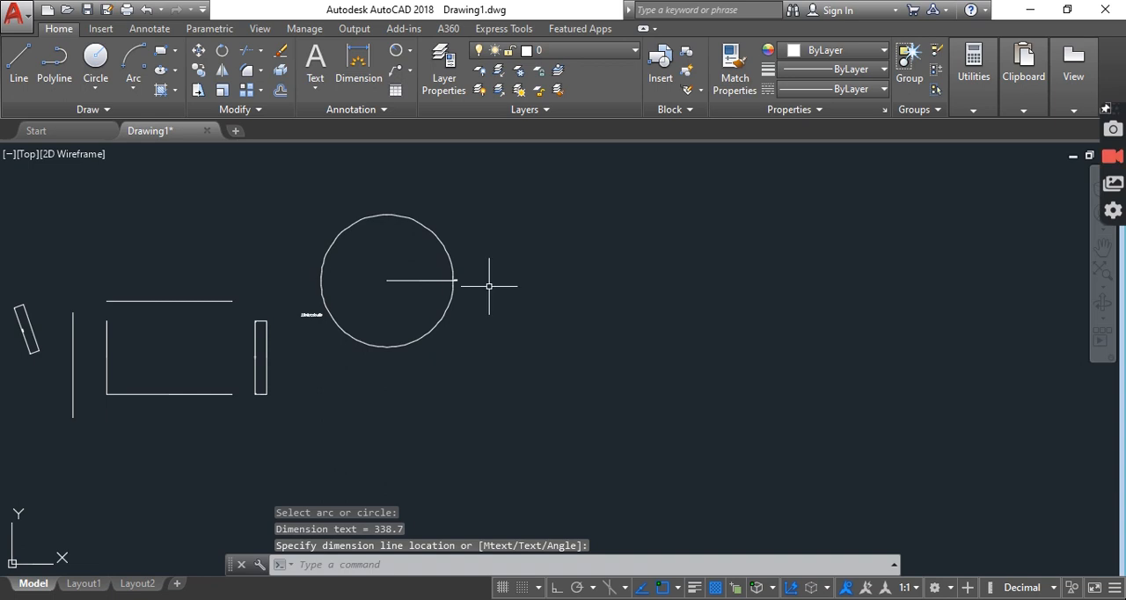
Examine the radius dimension's text up close, as well as its position relative to the whole circle
scroll(448, 276, "up", 15)
middle_click_drag(356, 214, 660, 279)
scroll(660, 279, "down", 2)
scroll(666, 276, "down", 3)
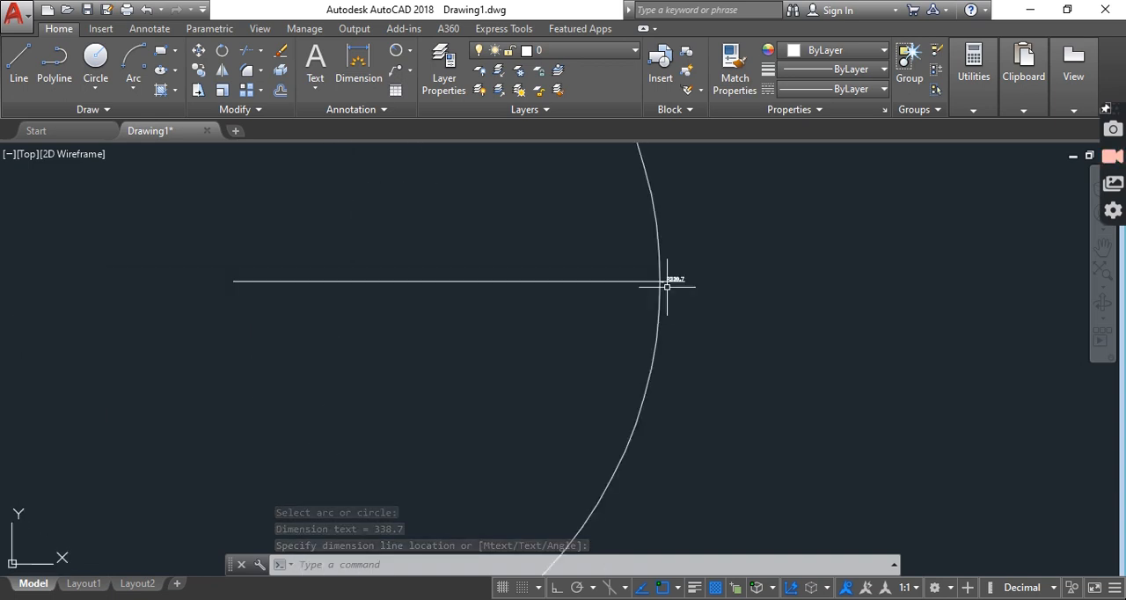
scroll(410, 307, "down", 1)
scroll(500, 362, "down", 2)
scroll(501, 350, "up", 5)
middle_click_drag(841, 336, 666, 335)
scroll(648, 347, "up", 6)
scroll(510, 329, "down", 5)
middle_click_drag(386, 314, 535, 336)
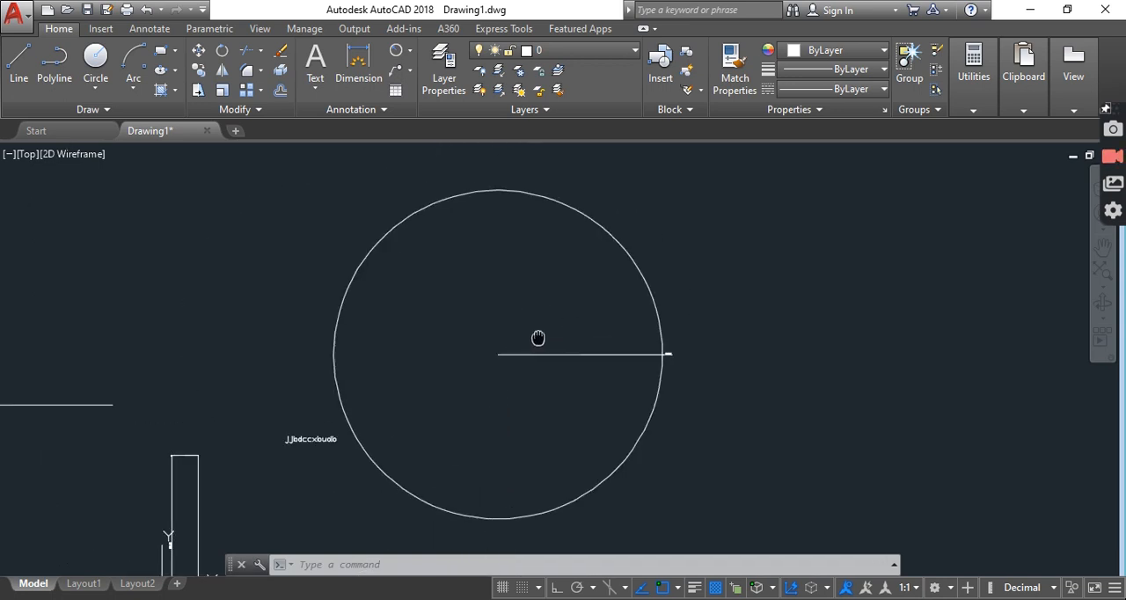
Delete the radius dimension from the large circle
left_click(401, 51)
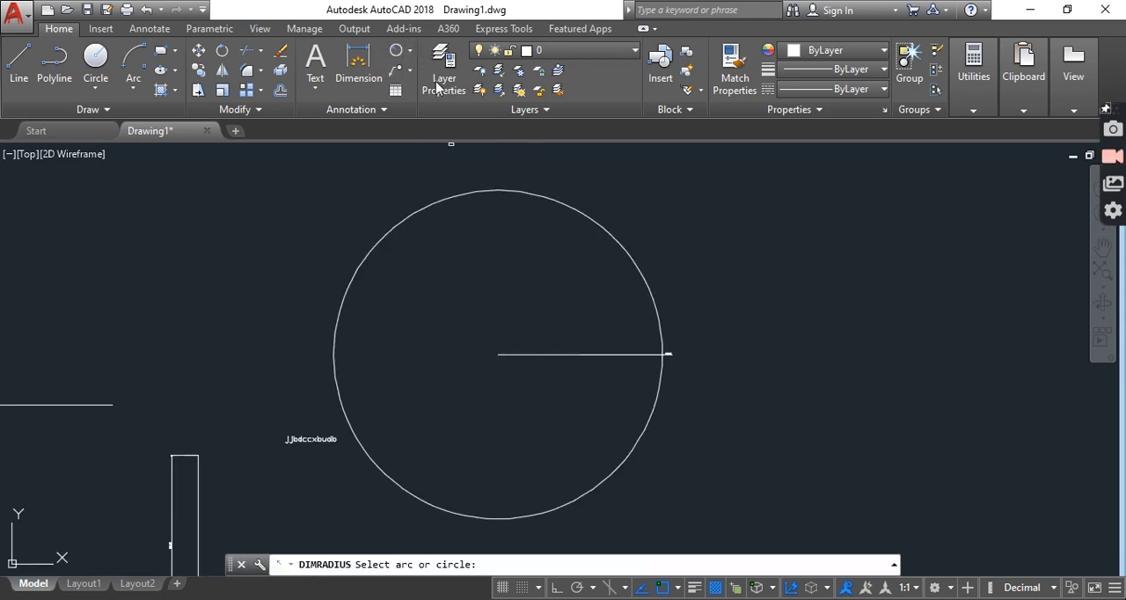
key("Escape")
left_click(539, 354)
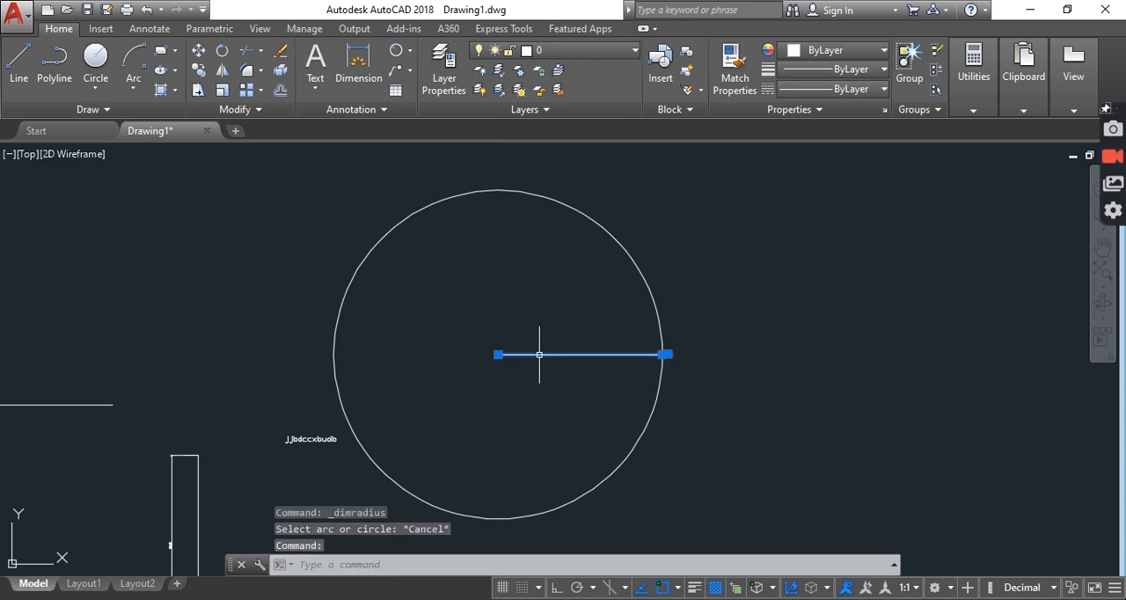
key("Escape")
left_click(539, 355)
key("Delete")
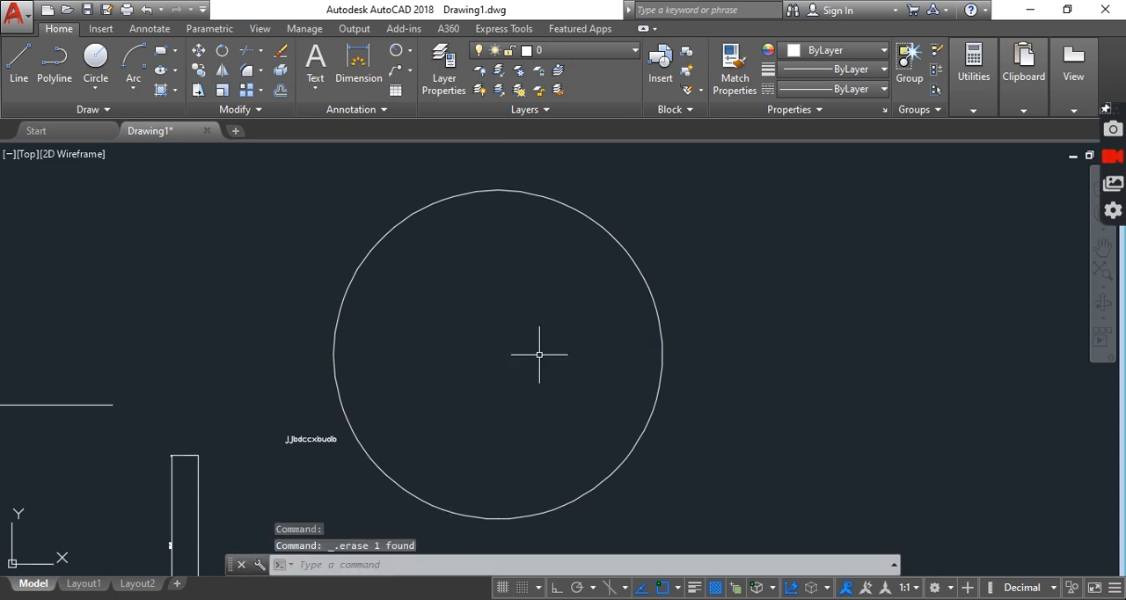
Add a horizontal diameter dimension to the large circle, placing it at the circle's right quadrant
left_click(408, 53)
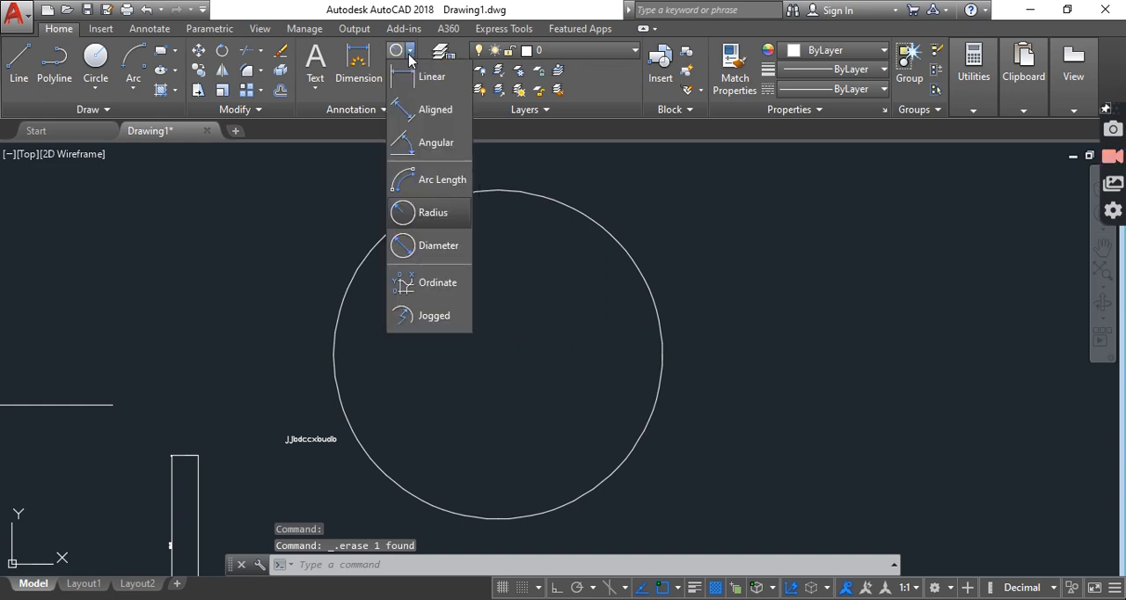
left_click(439, 242)
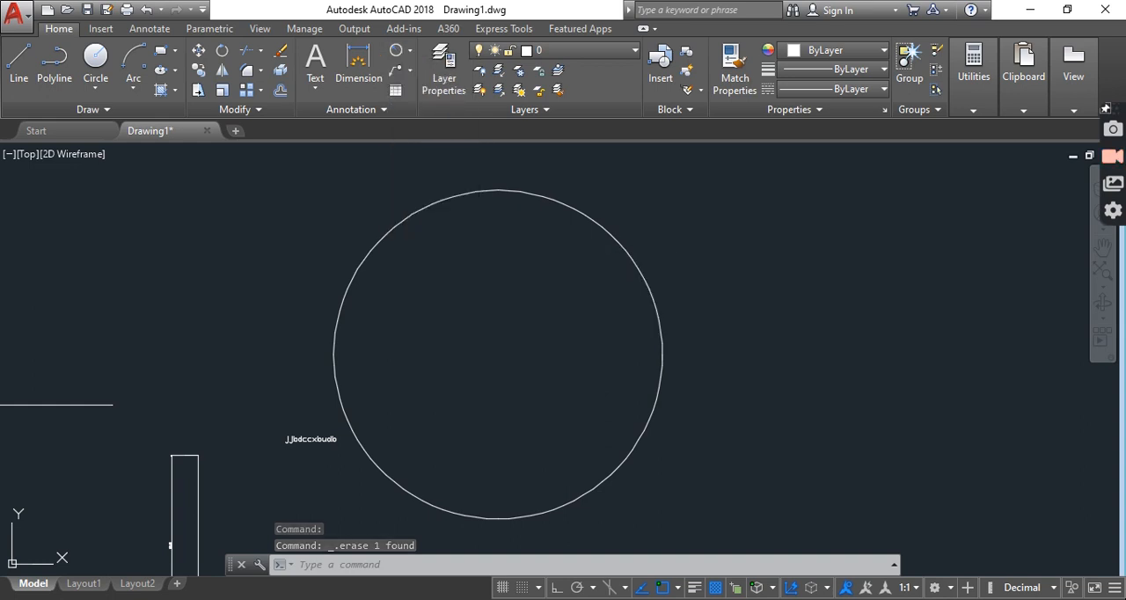
left_click(388, 236)
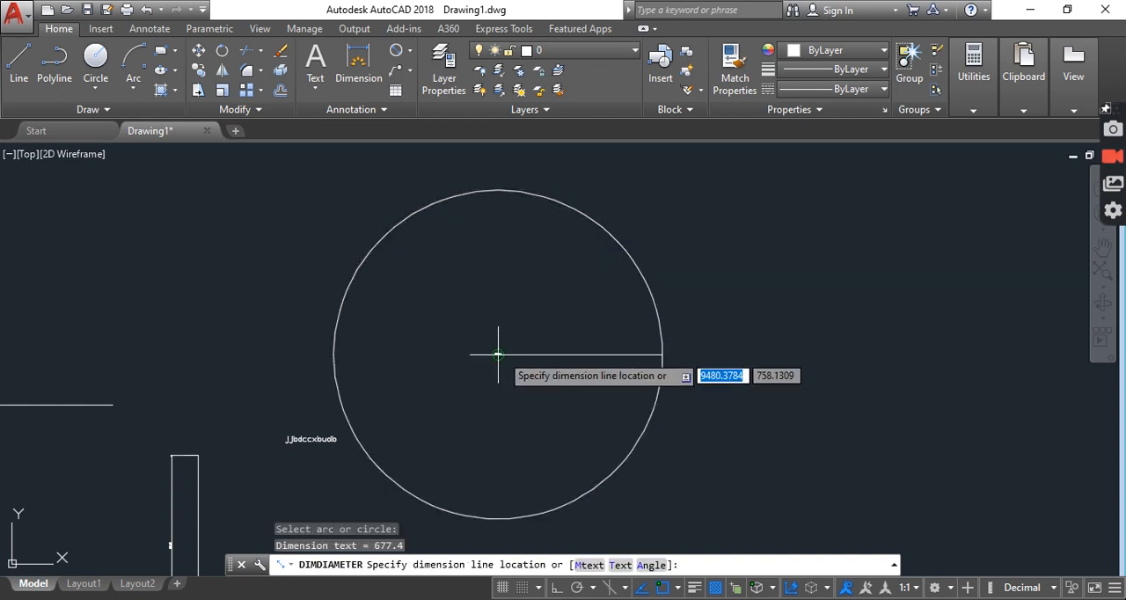
left_click(663, 354)
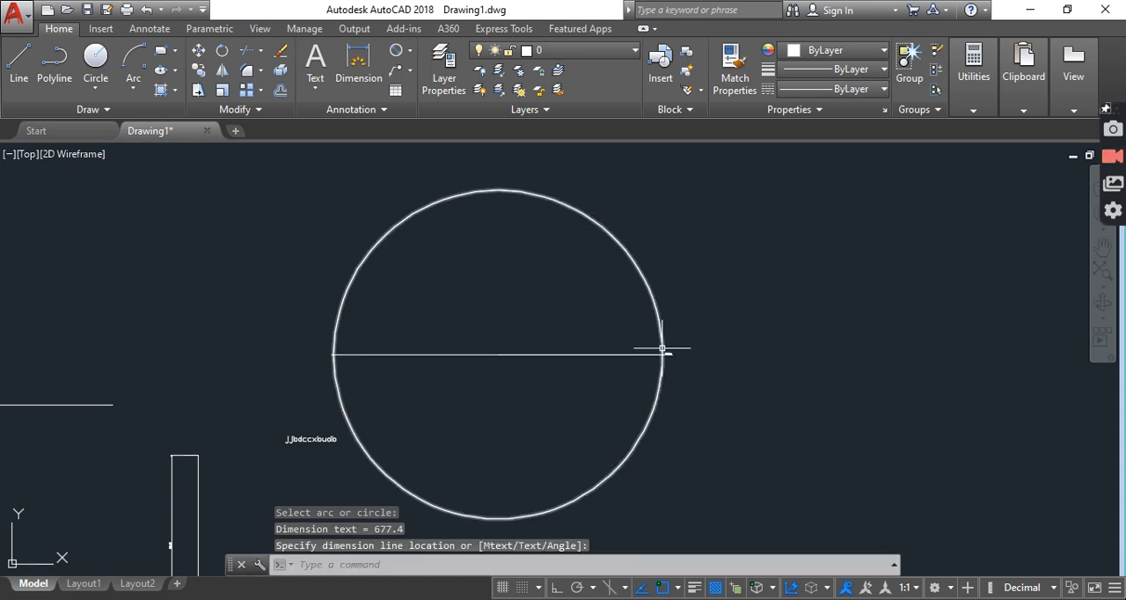
scroll(670, 360, "up", 5)
scroll(674, 367, "up", 4)
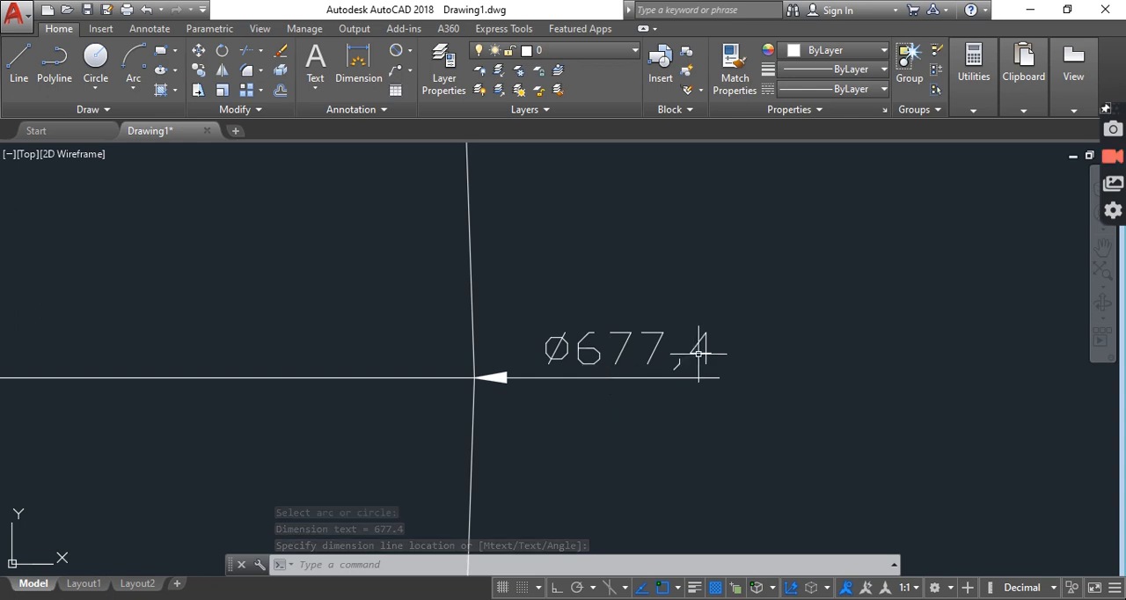
Examine the diameter dimension on the large circle, both its text and its line across the whole circle
scroll(669, 357, "down", 6)
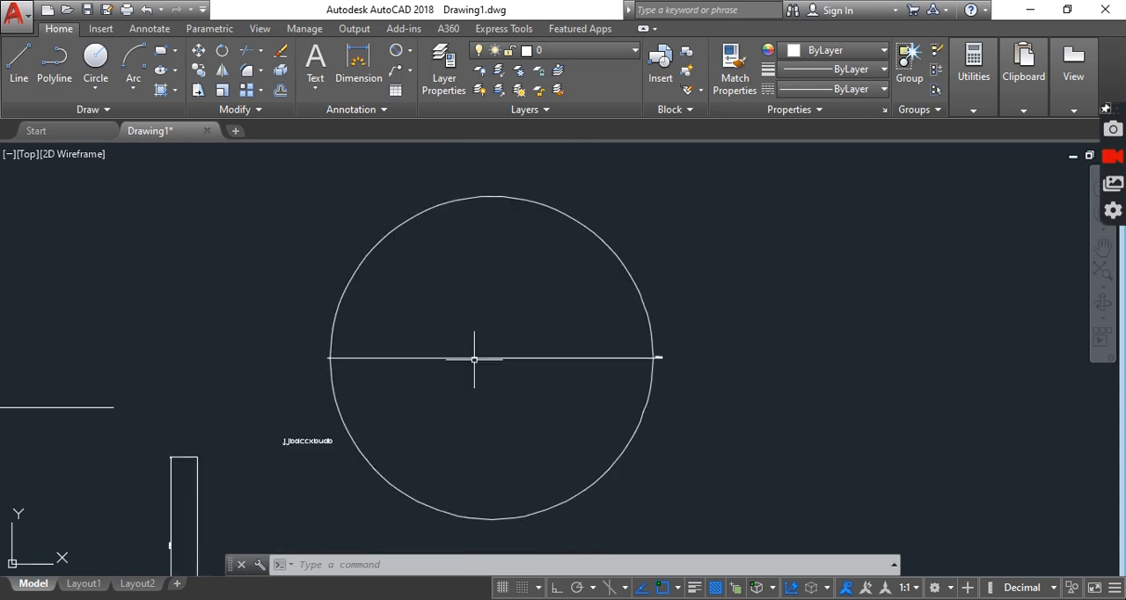
scroll(336, 348, "up", 6)
scroll(284, 376, "down", 8)
scroll(649, 372, "down", 8)
scroll(651, 372, "up", 4)
middle_click_drag(651, 372, 556, 372)
middle_click_drag(483, 312, 473, 308)
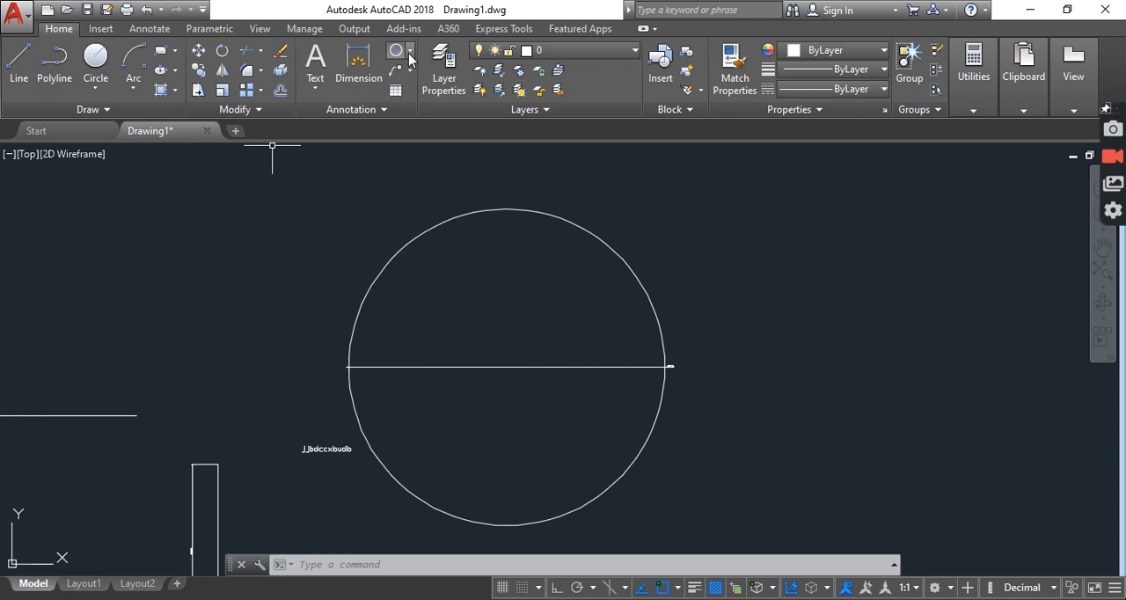
left_click(408, 52)
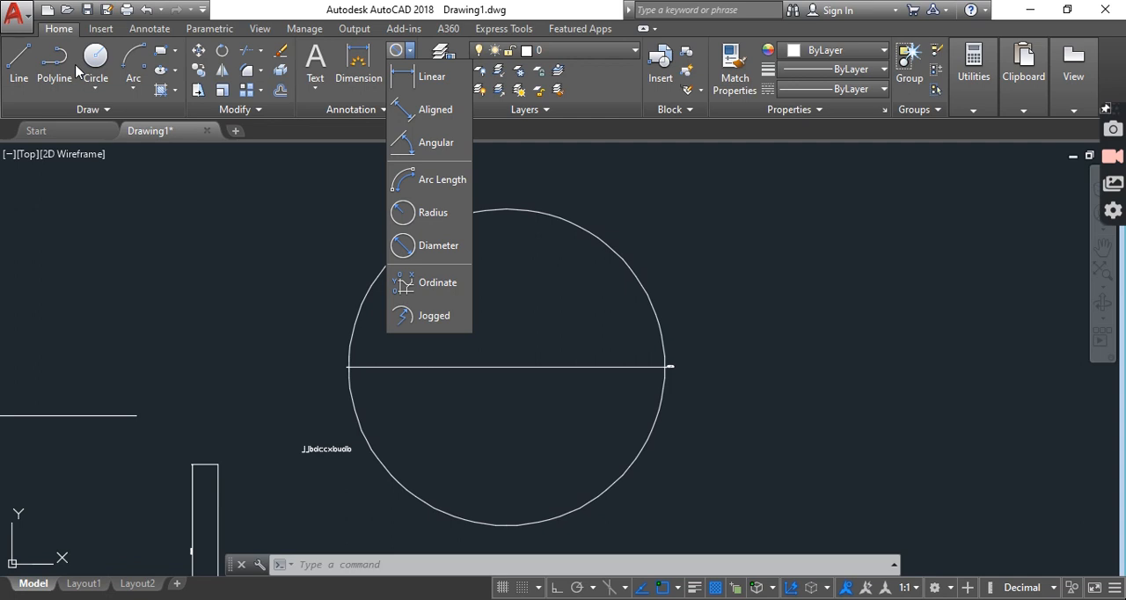
type("l")
key("Return")
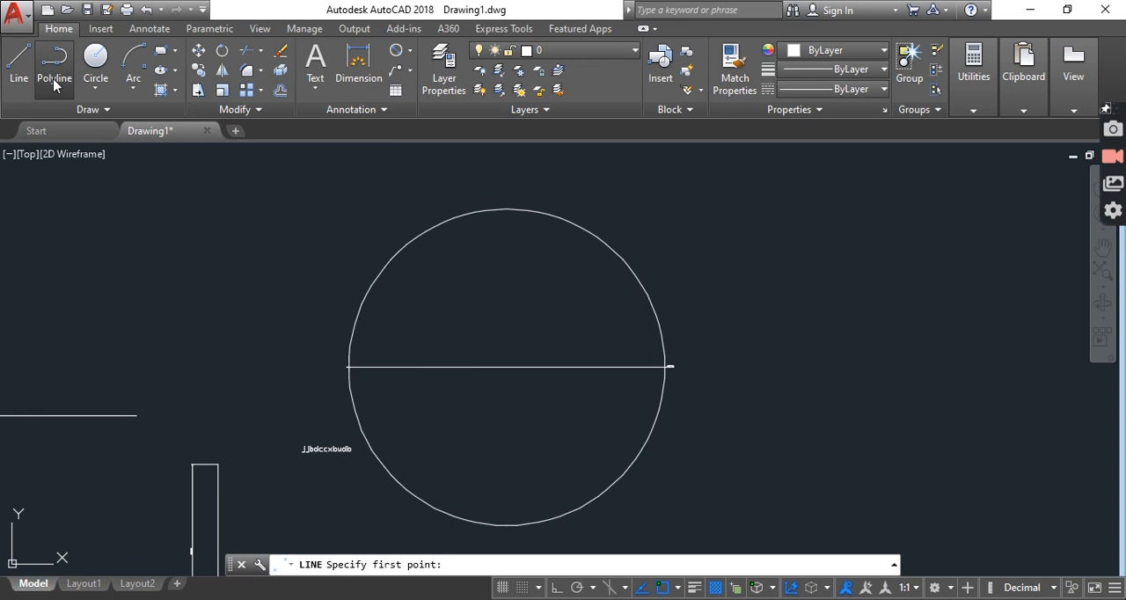
Draw a polyline to the right of the large circle: a slanted straight segment, a large near-full arc, and a smaller arc curving back beneath
left_click(53, 83)
left_click(524, 276)
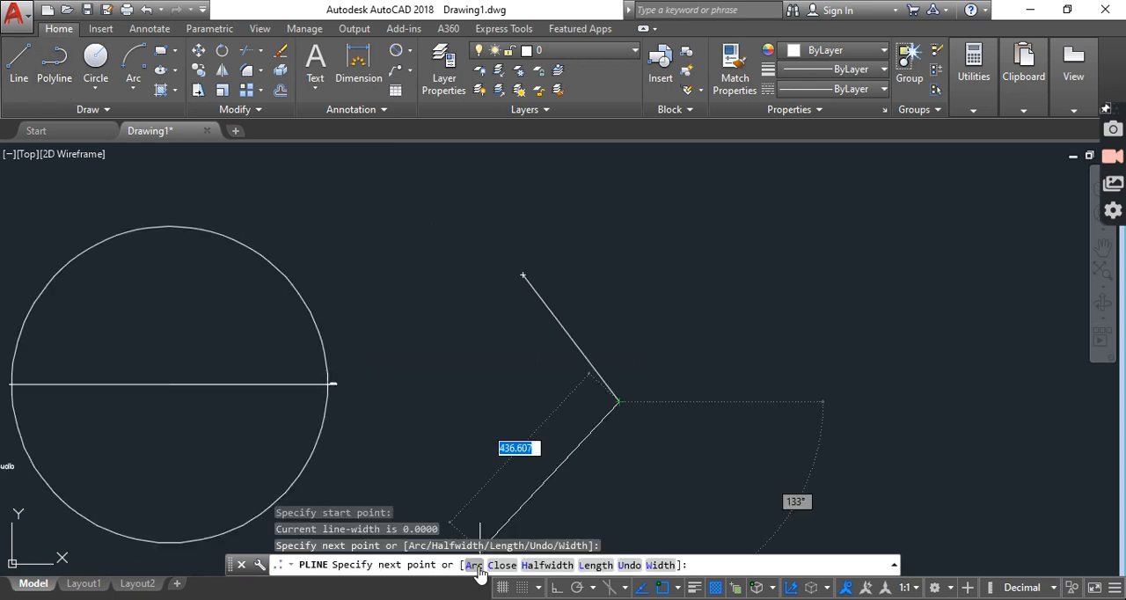
left_click(474, 566)
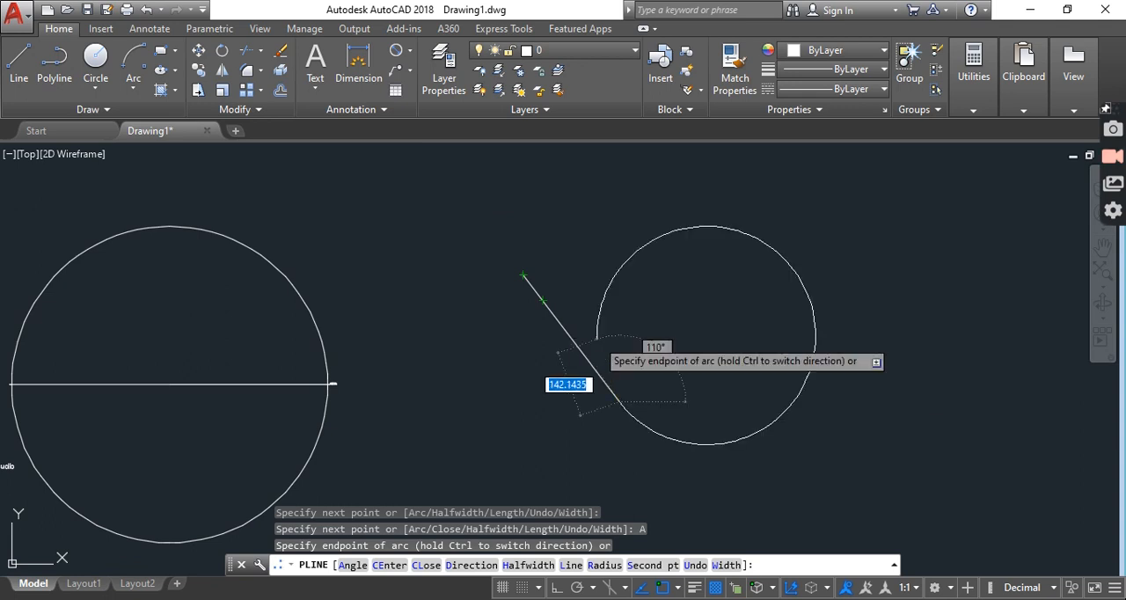
left_click(597, 339)
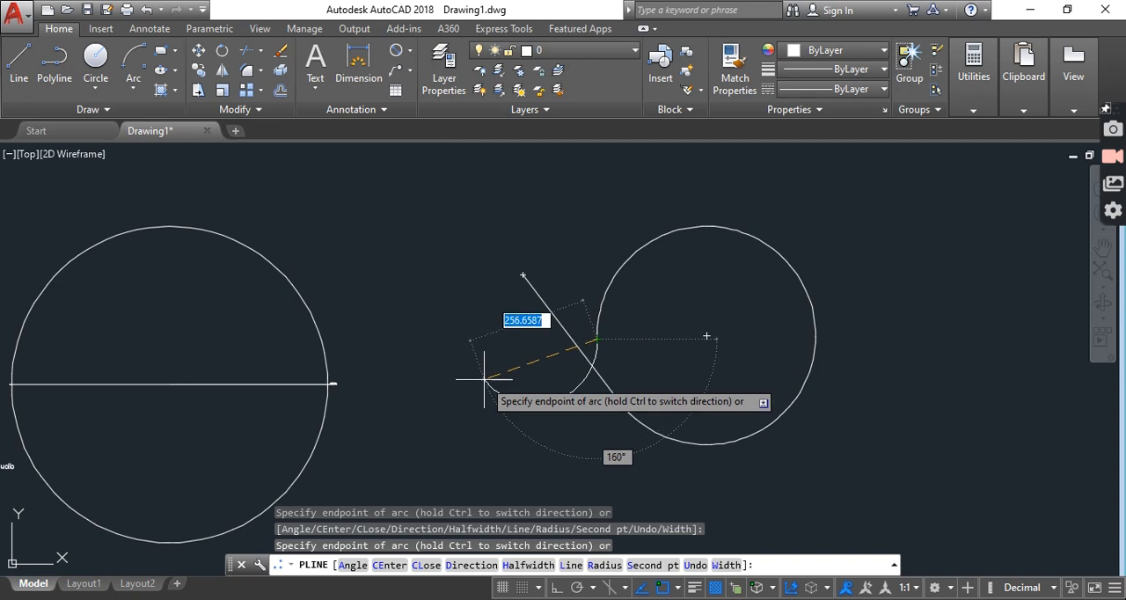
left_click(454, 376)
key("Escape")
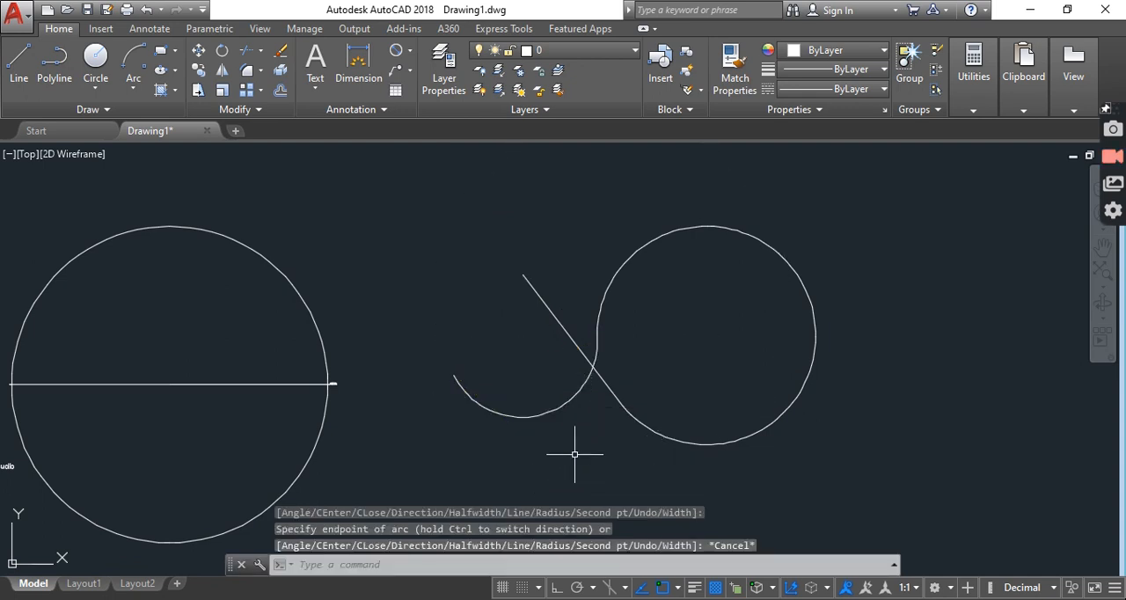
Add an arc length dimension to the polyline's smaller end arc, placing it just below and outside the arc
left_click(410, 57)
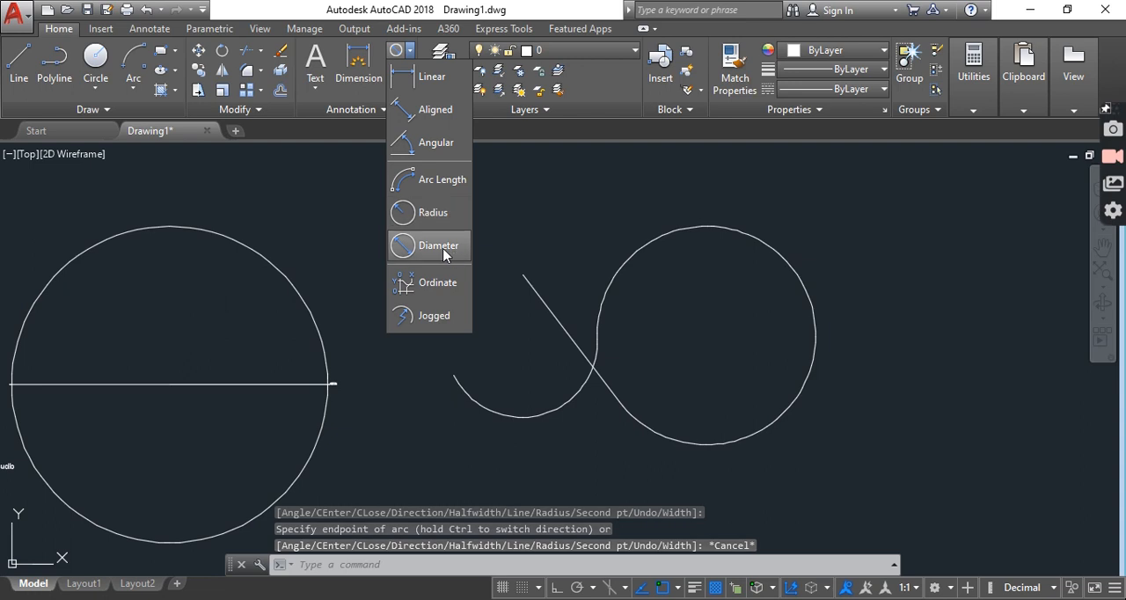
left_click(442, 180)
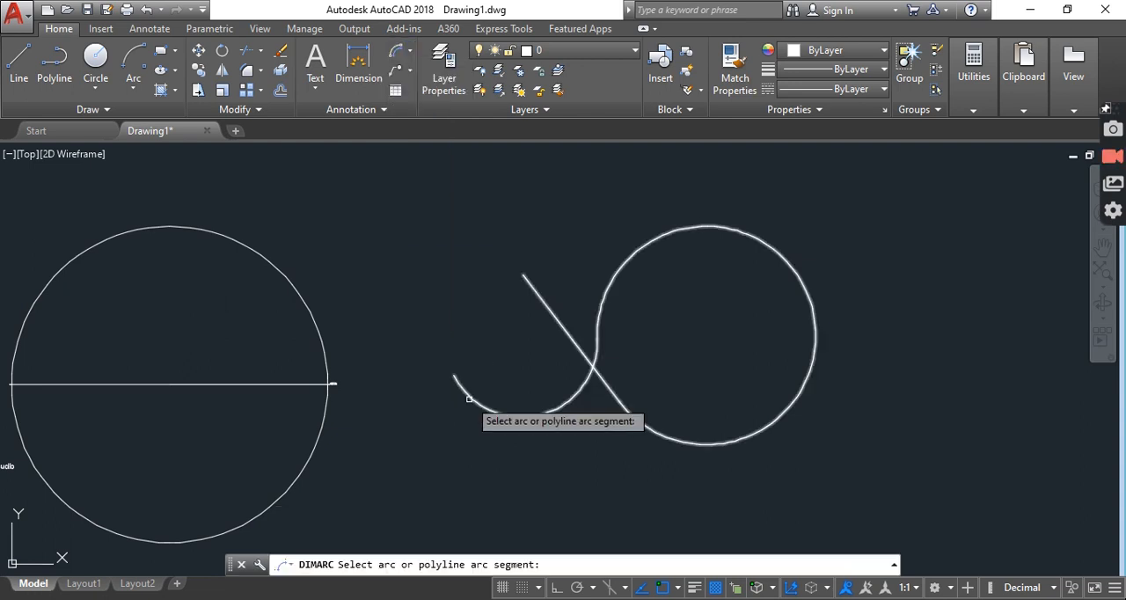
left_click(478, 402)
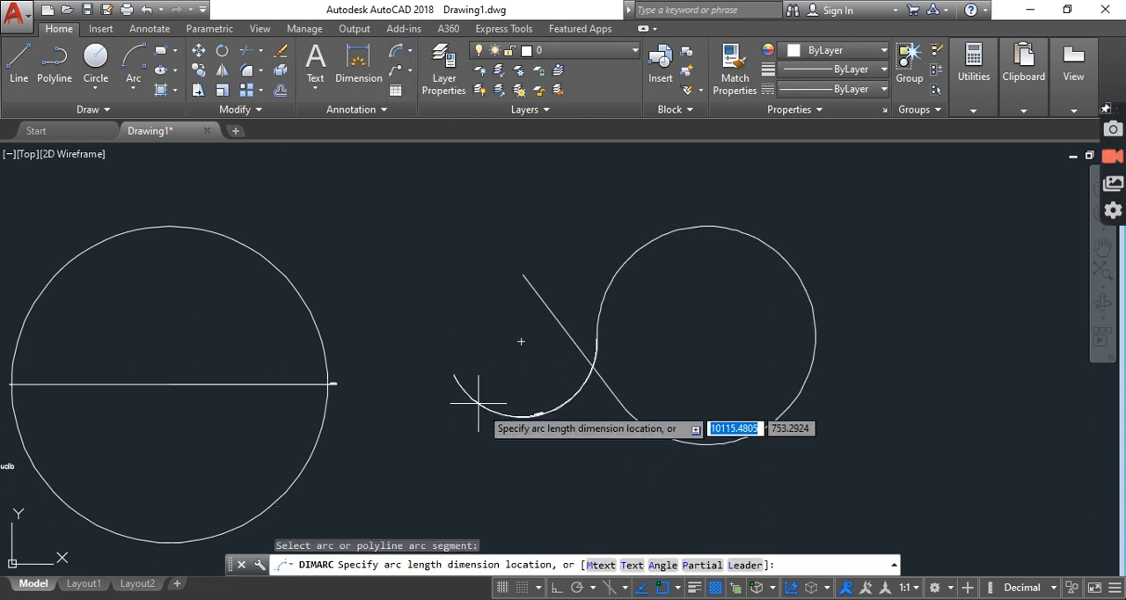
left_click(503, 448)
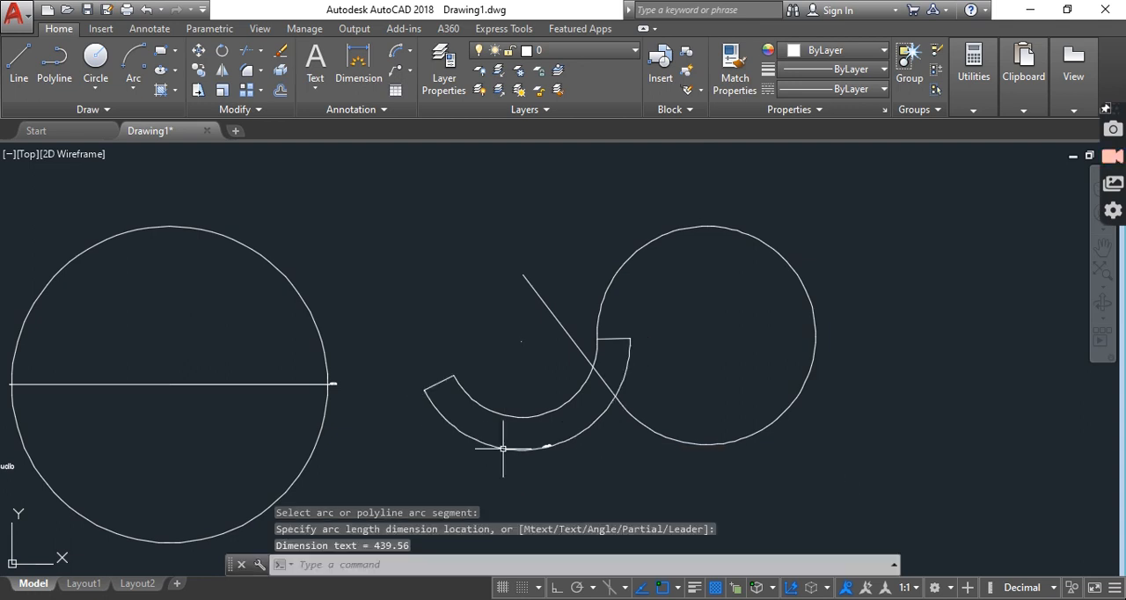
Examine the arc length dimension's text up close and its position relative to the whole polyline
scroll(533, 443, "up", 5)
scroll(495, 462, "up", 2)
scroll(502, 460, "up", 2)
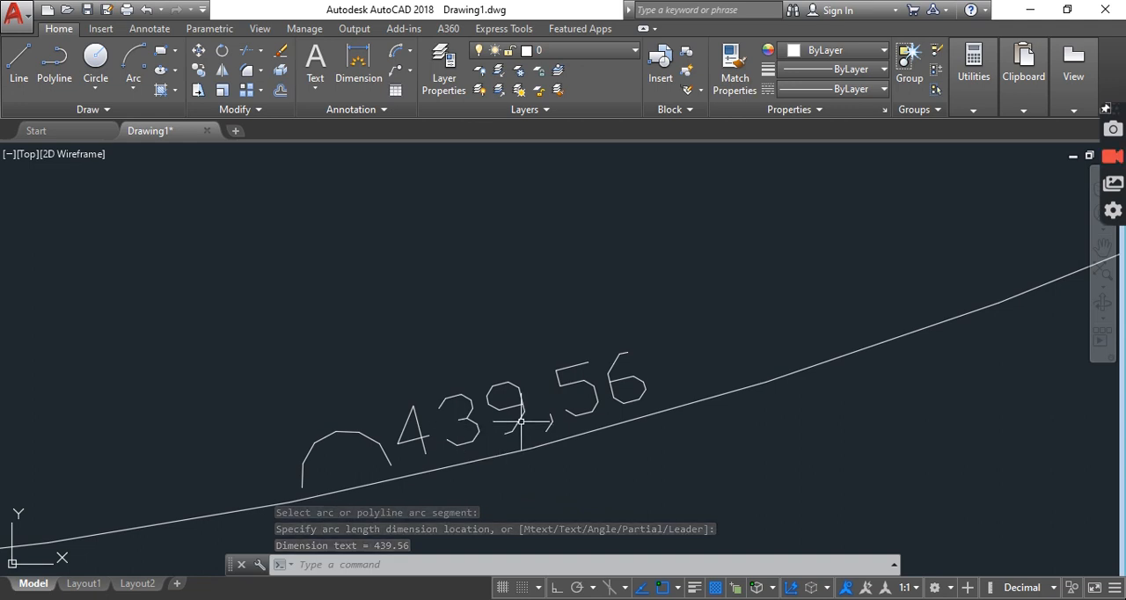
scroll(610, 414, "down", 4)
scroll(611, 414, "down", 2)
scroll(677, 428, "down", 4)
scroll(468, 366, "up", 2)
scroll(473, 328, "up", 3)
scroll(283, 389, "down", 3)
scroll(782, 275, "up", 8)
middle_click_drag(794, 254, 666, 313)
scroll(698, 254, "down", 8)
middle_click_drag(558, 410, 571, 334)
scroll(563, 481, "down", 5)
middle_click_drag(696, 352, 584, 371)
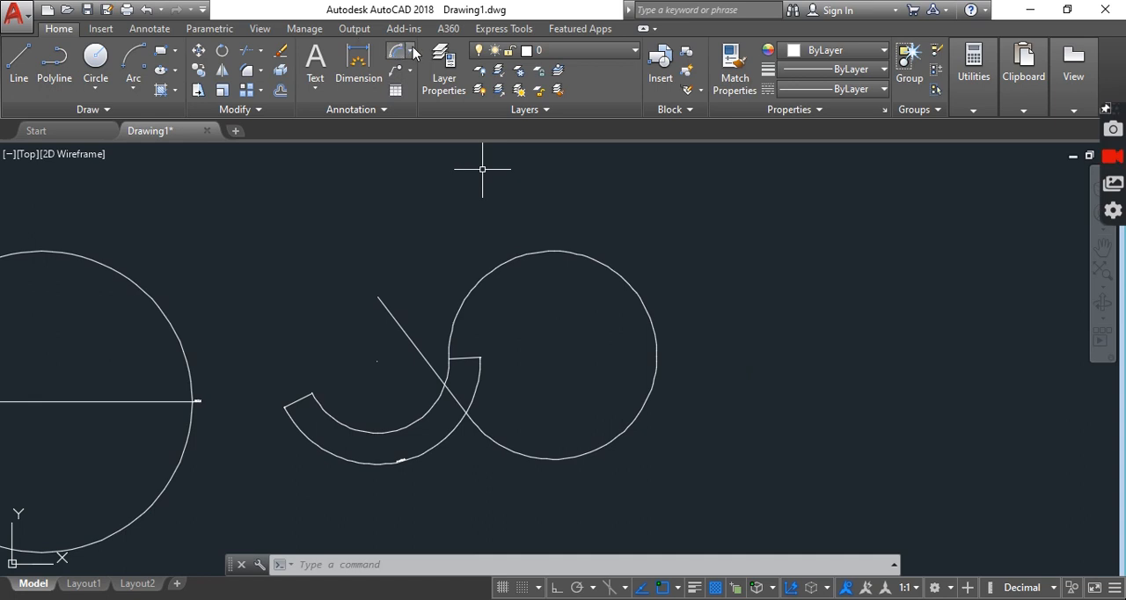
Try to use Add Leader on the straight segment of the polyline
left_click(410, 53)
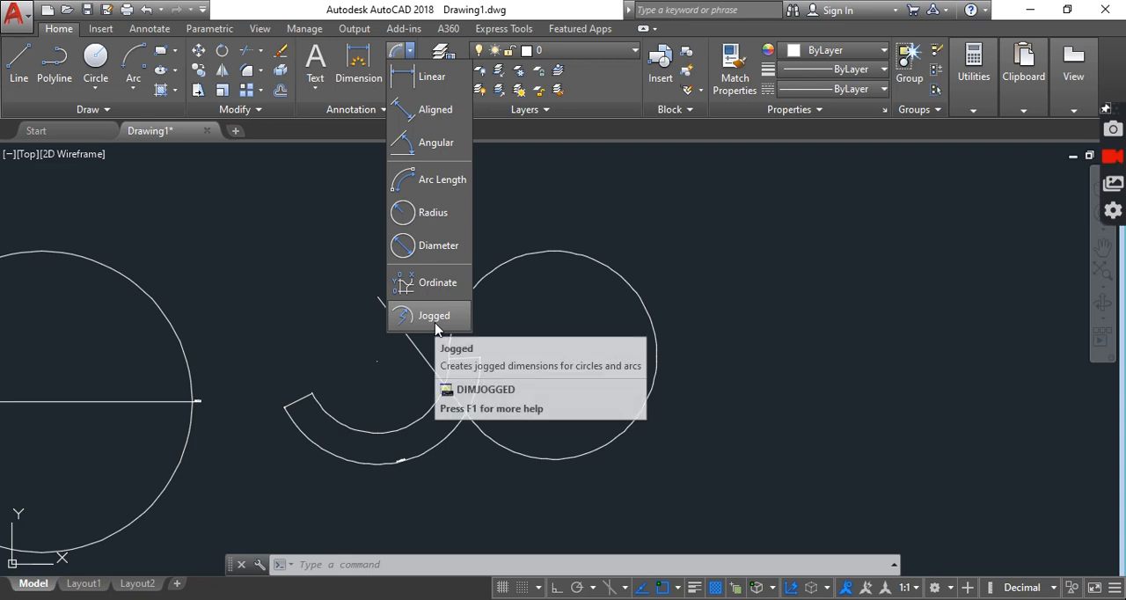
left_click(696, 246)
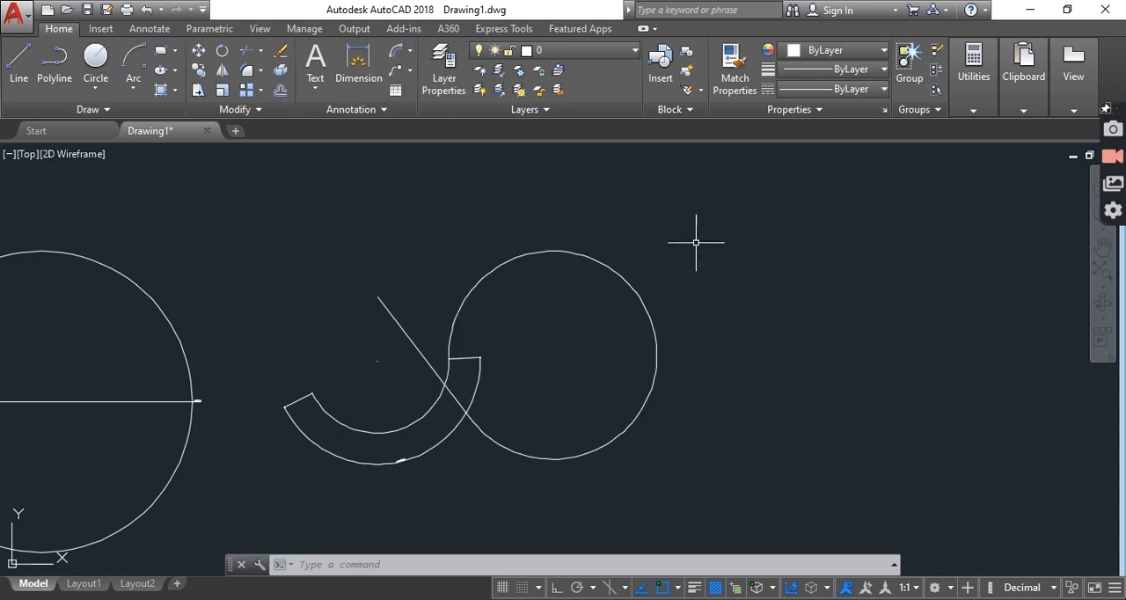
left_click(410, 69)
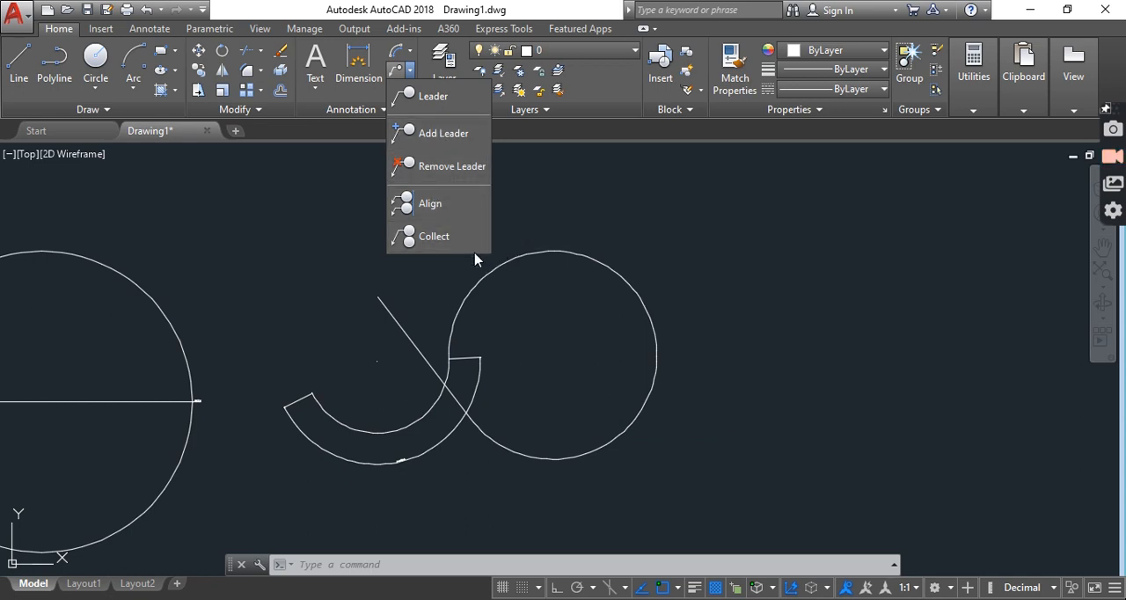
left_click(429, 134)
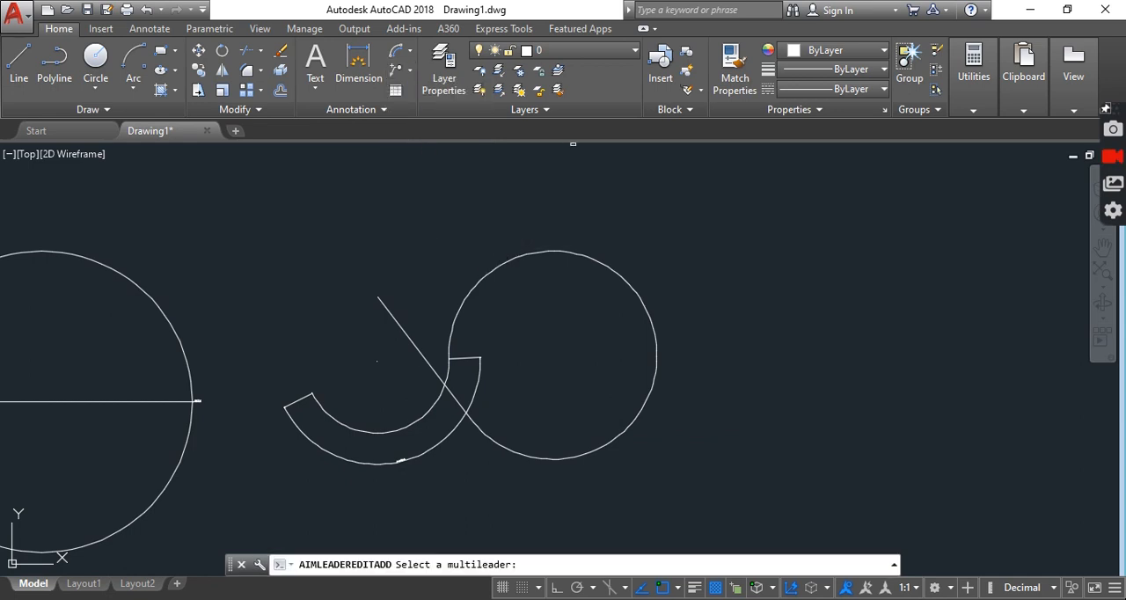
left_click(384, 305)
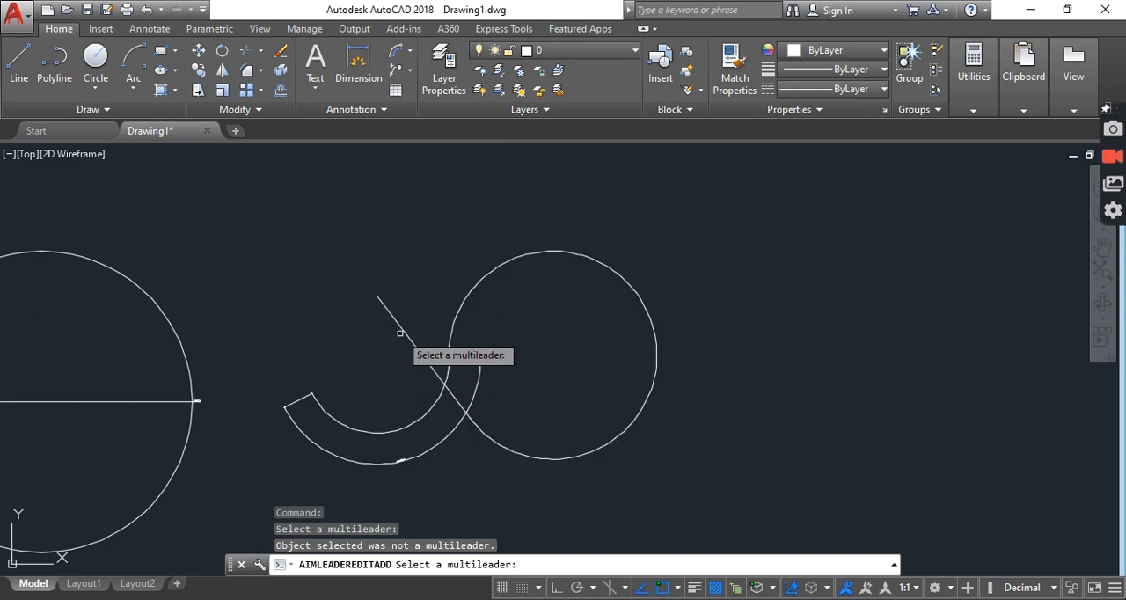
left_click(399, 332)
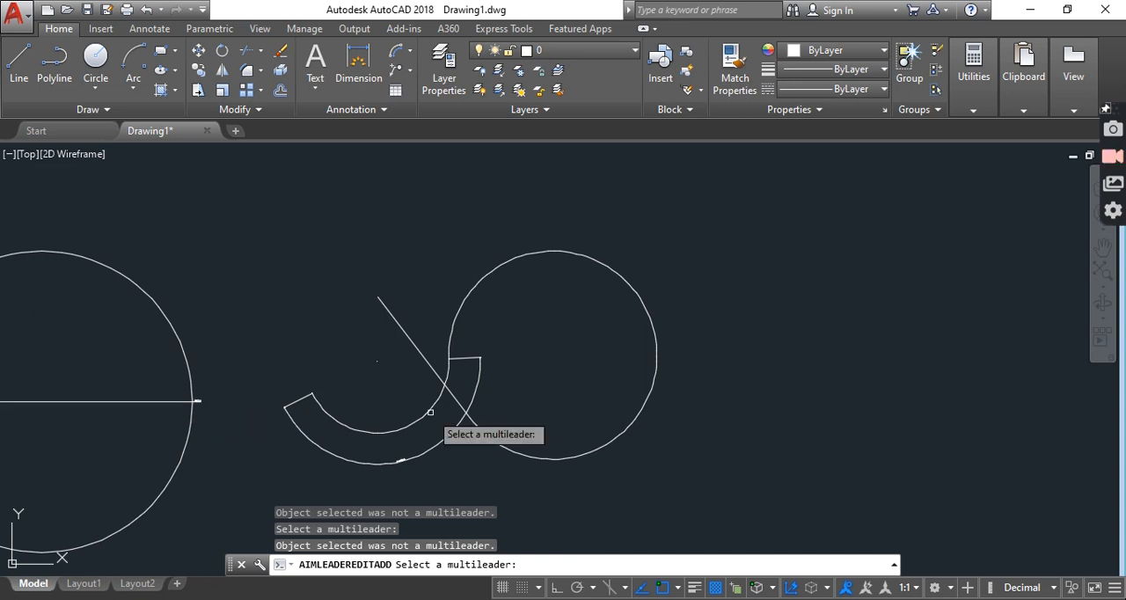
key("Escape")
key("Escape")
key("Escape")
key("Escape")
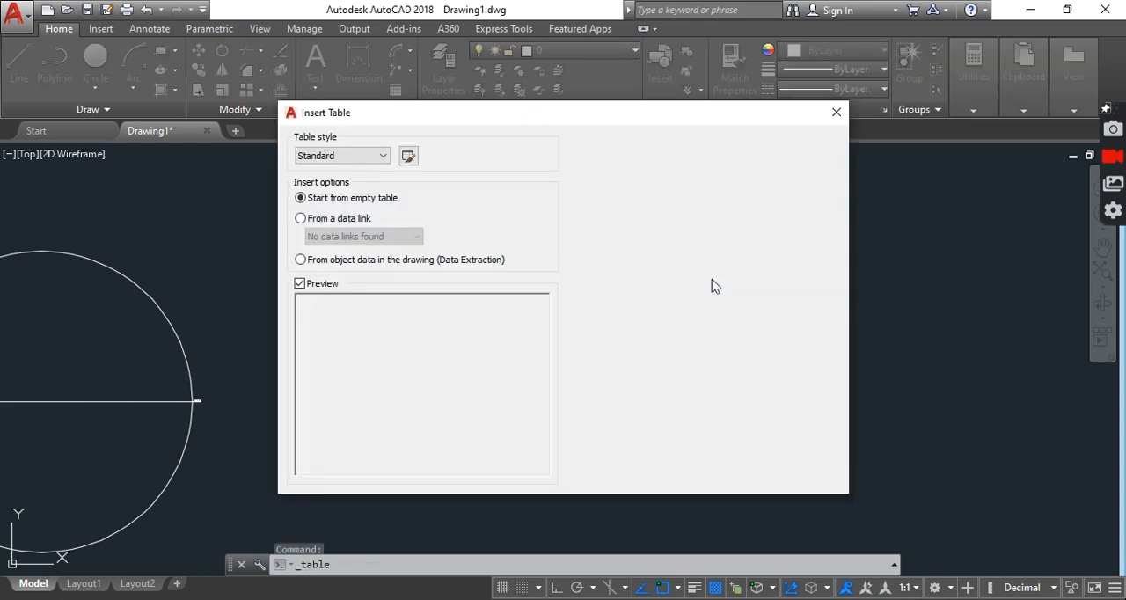
Configure the new table with the Standard style, 6 columns, 6 data rows and a row height of 6 lines
left_click(366, 157)
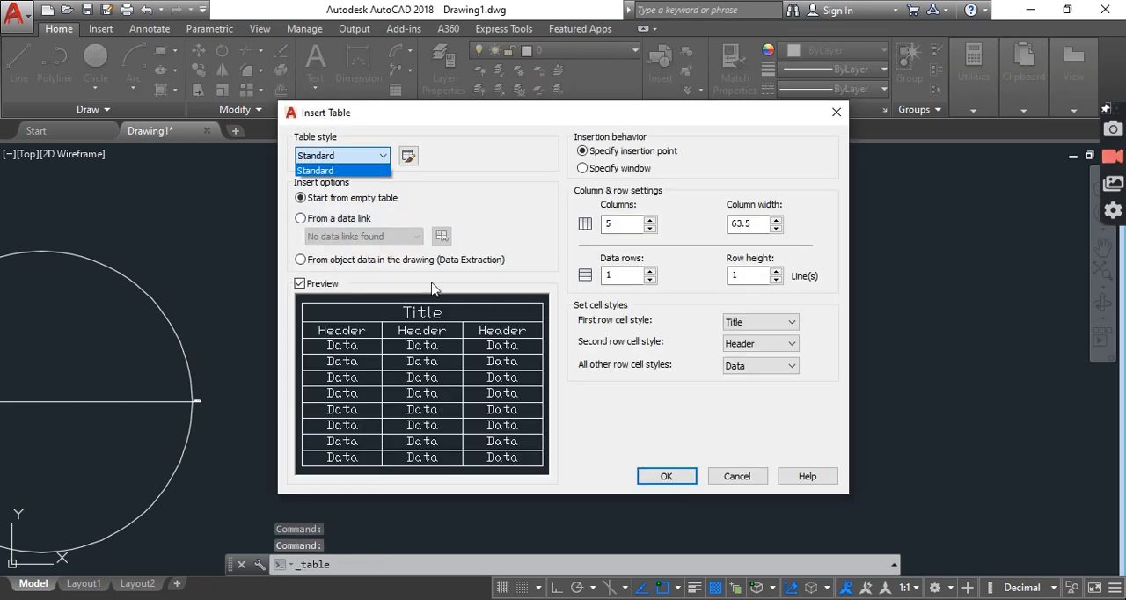
left_click(333, 171)
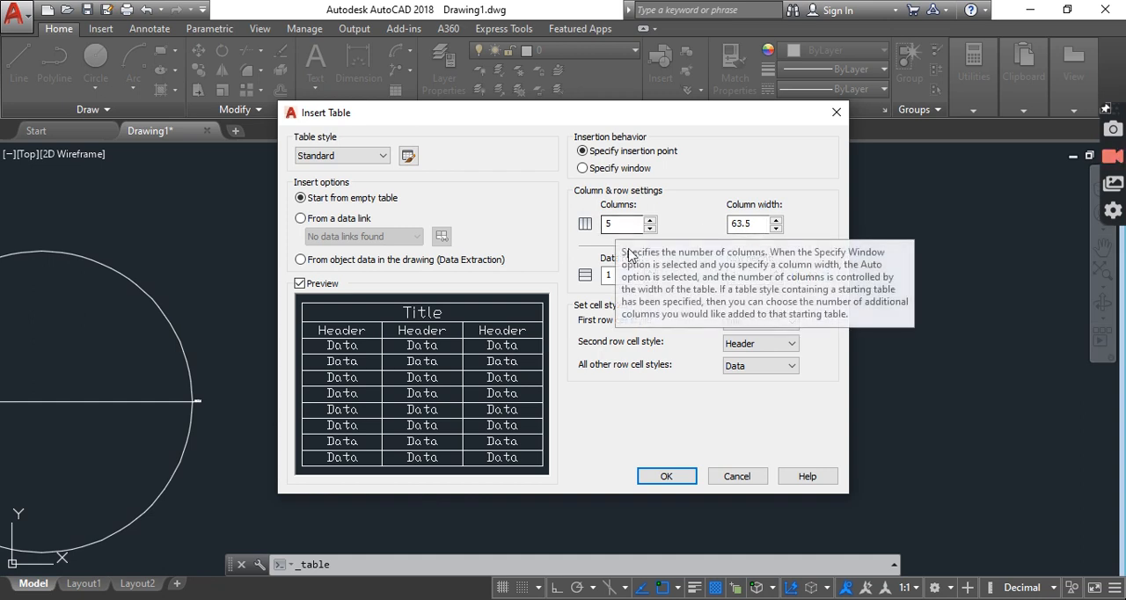
double_click(613, 223)
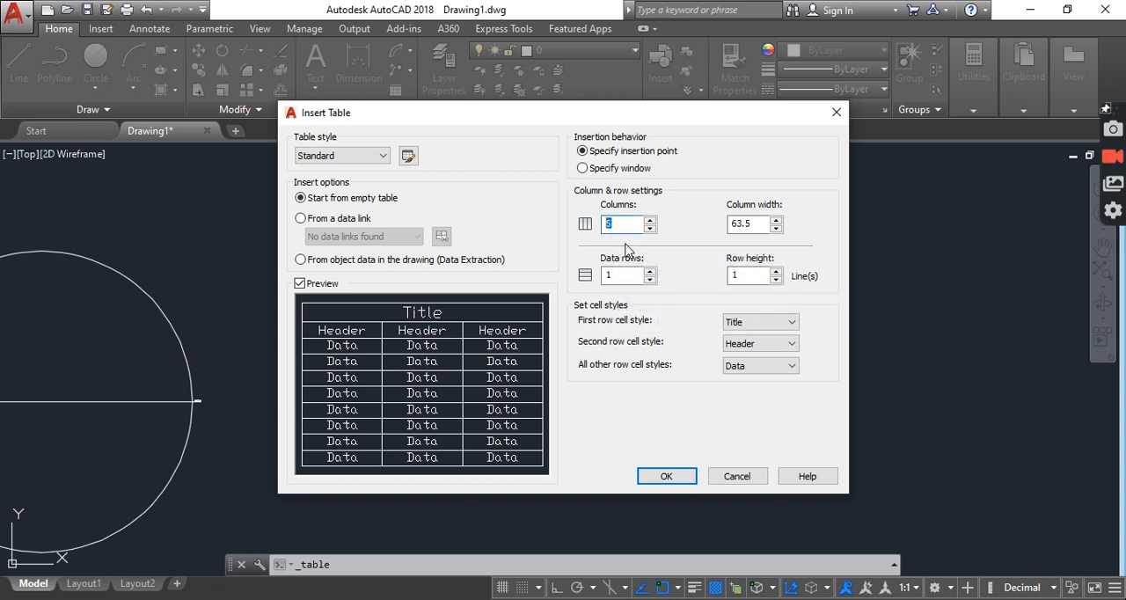
type("6")
left_click(622, 279)
left_click_drag(622, 280, 581, 284)
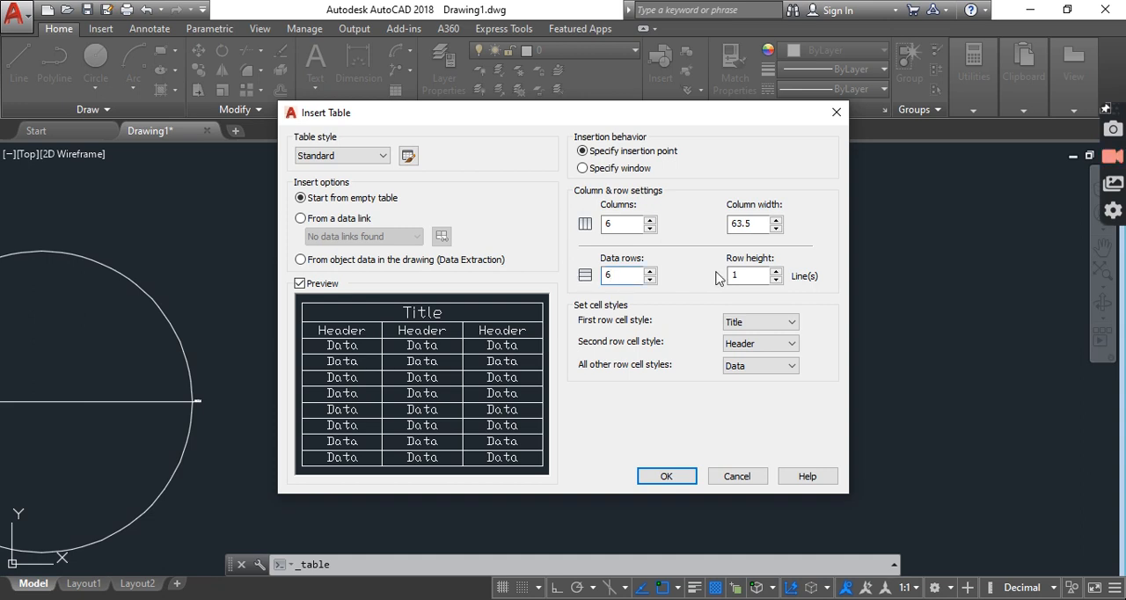
left_click(776, 280)
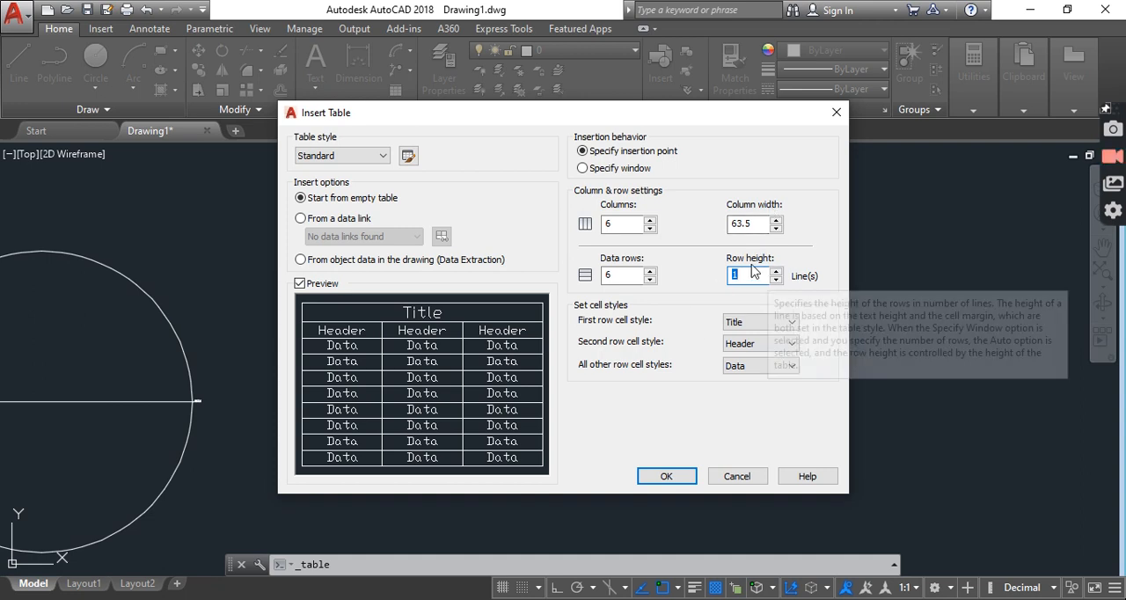
left_click(777, 272)
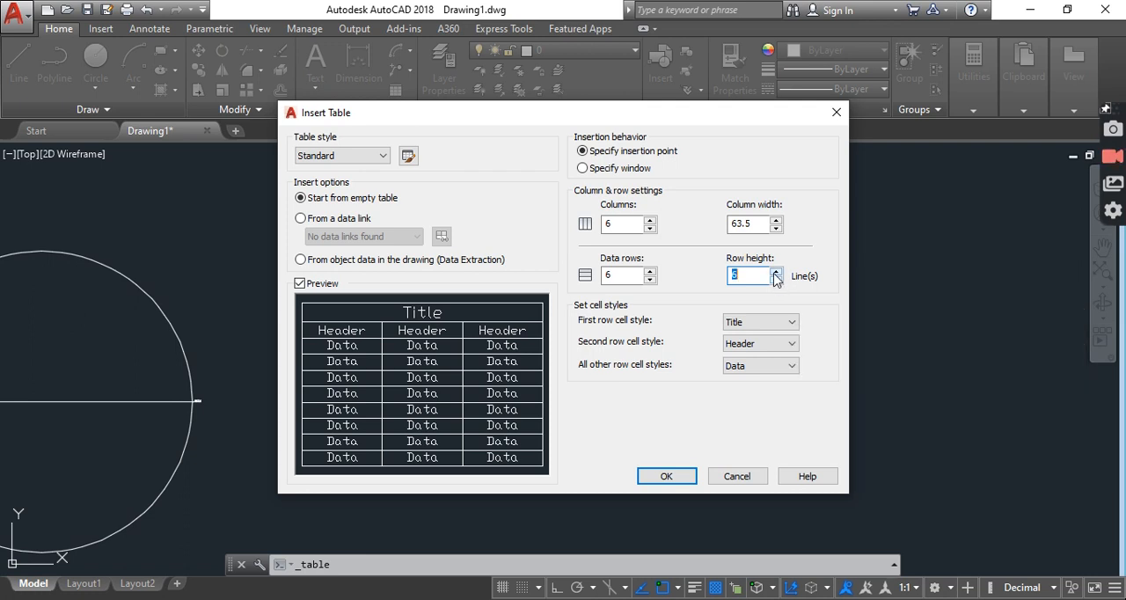
Choose Title as the first row's cell style and Header as the second row's cell style
left_click(752, 327)
left_click(745, 358)
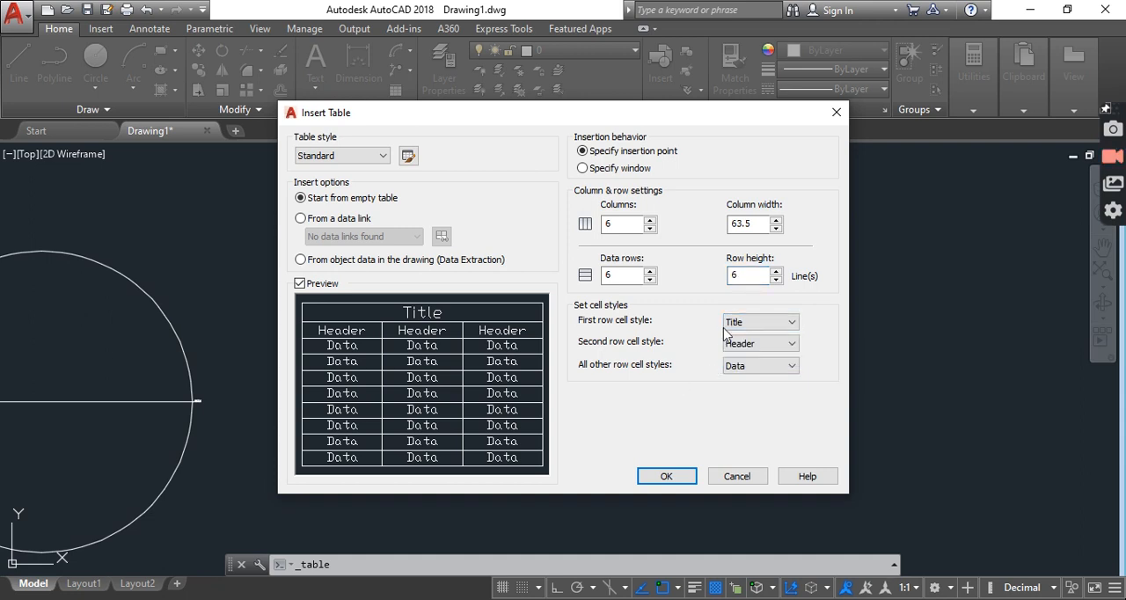
left_click(734, 323)
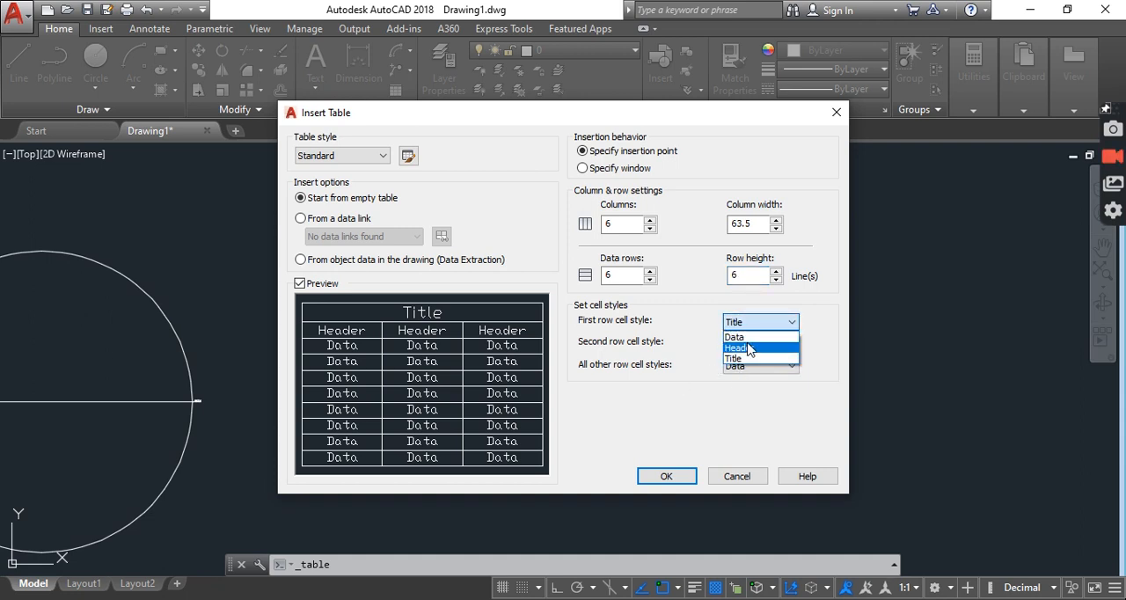
left_click(753, 358)
left_click(747, 344)
left_click(746, 348)
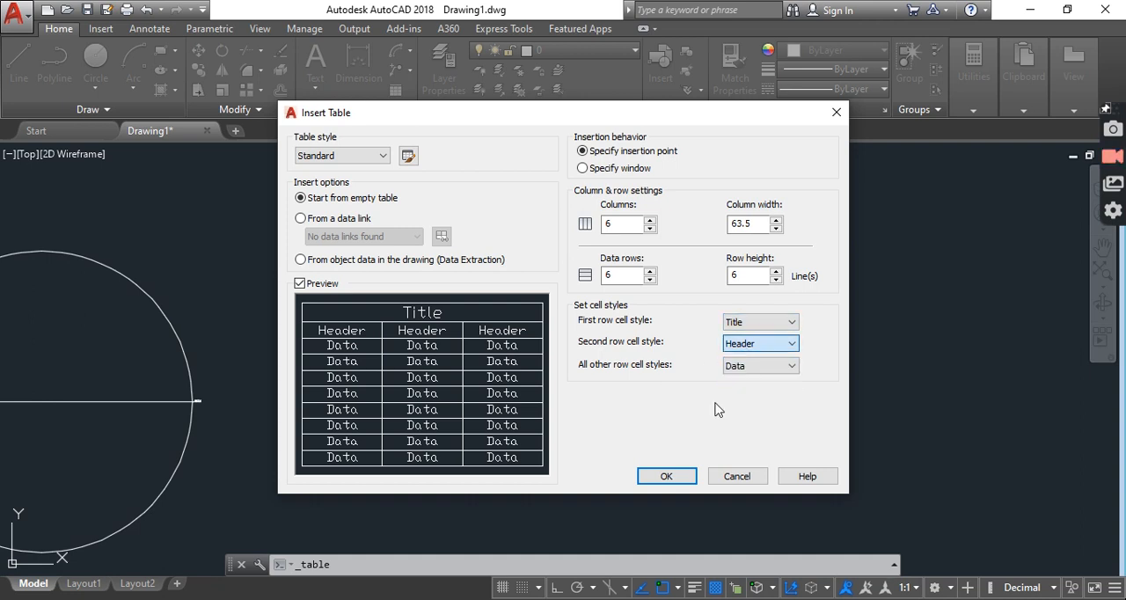
Insert the configured table in the empty area to the right of the polyline
left_click(664, 476)
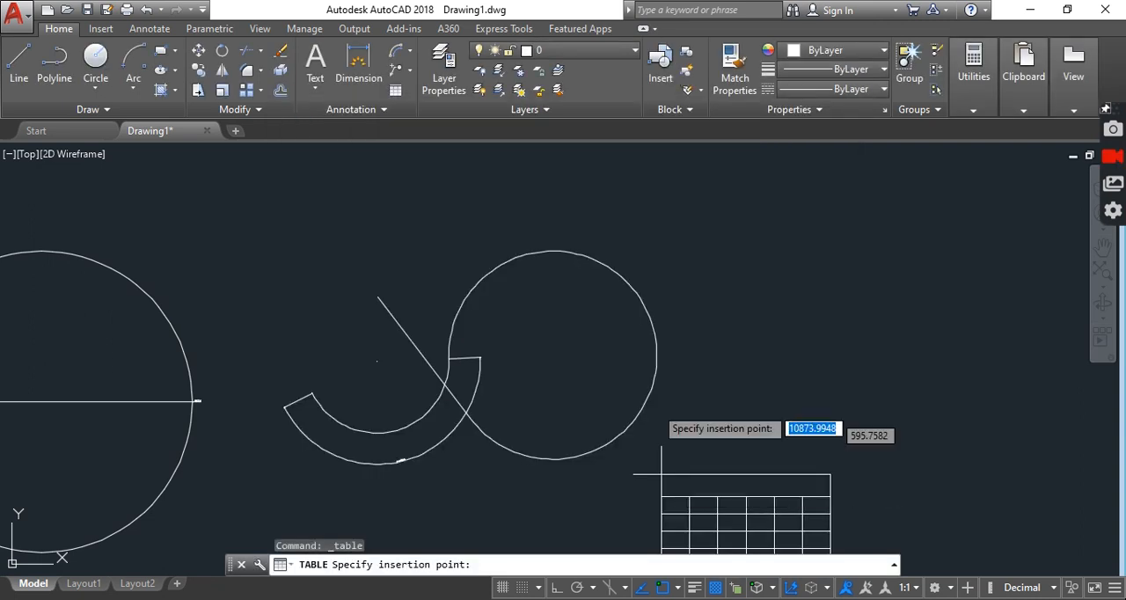
middle_click_drag(736, 268, 387, 280)
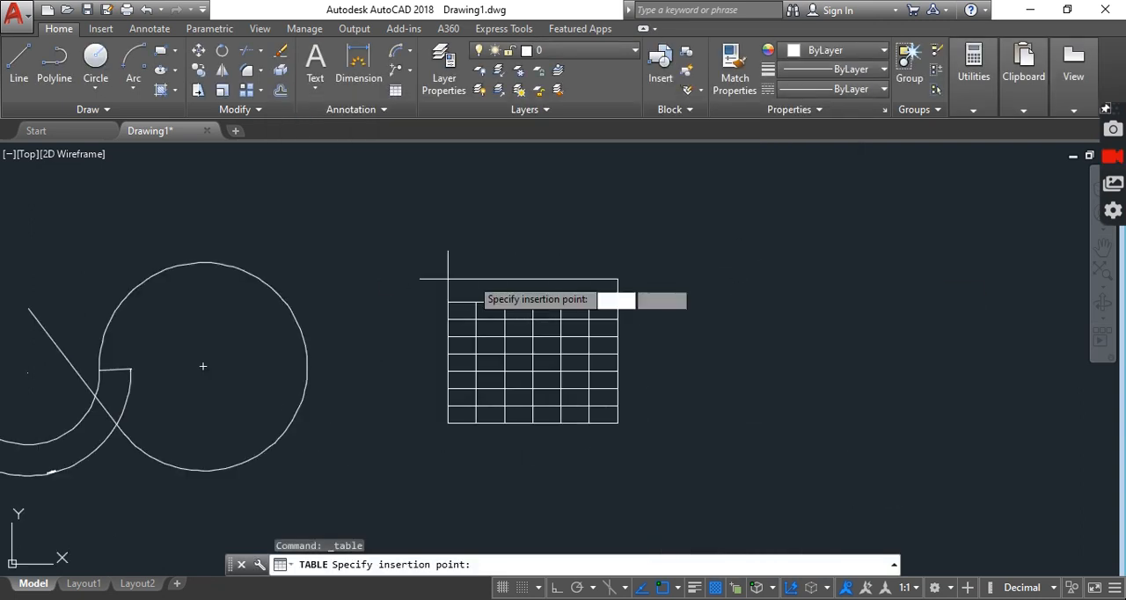
left_click(508, 213)
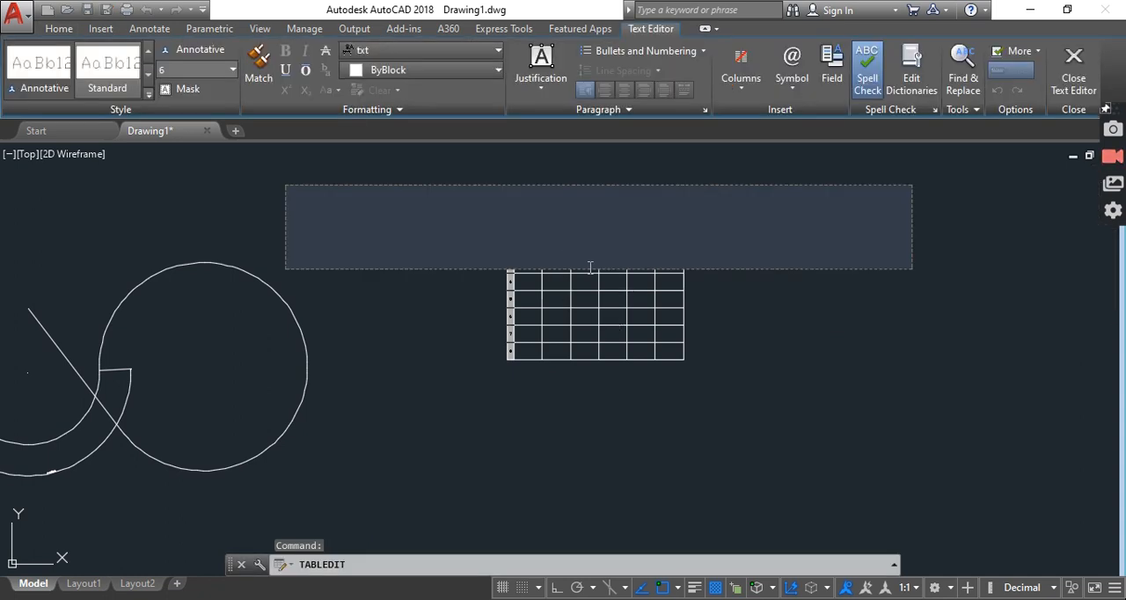
Enter "header" in the table's title row and finish editing the text
type("header")
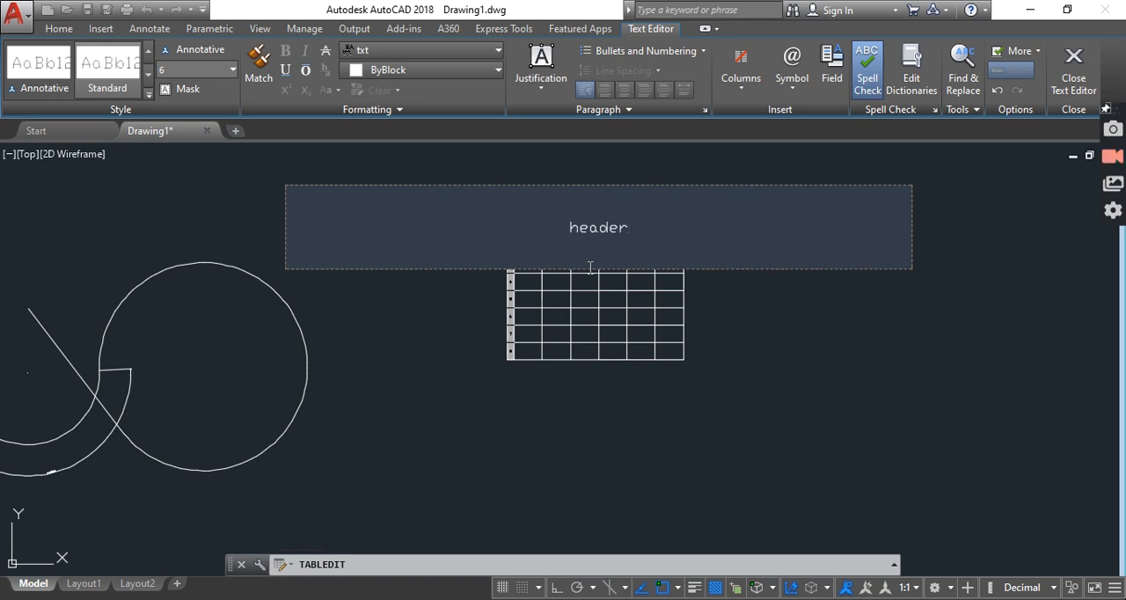
key("Tab")
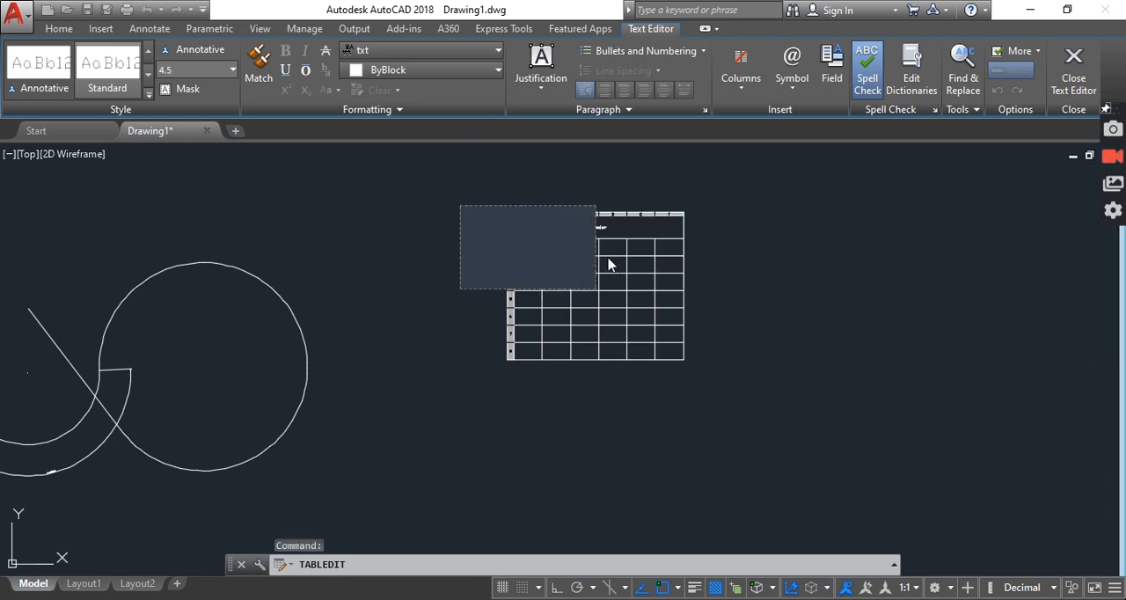
key("Escape")
Select cell A2, the first cell of the row beneath the table's title
scroll(594, 233, "up", 6)
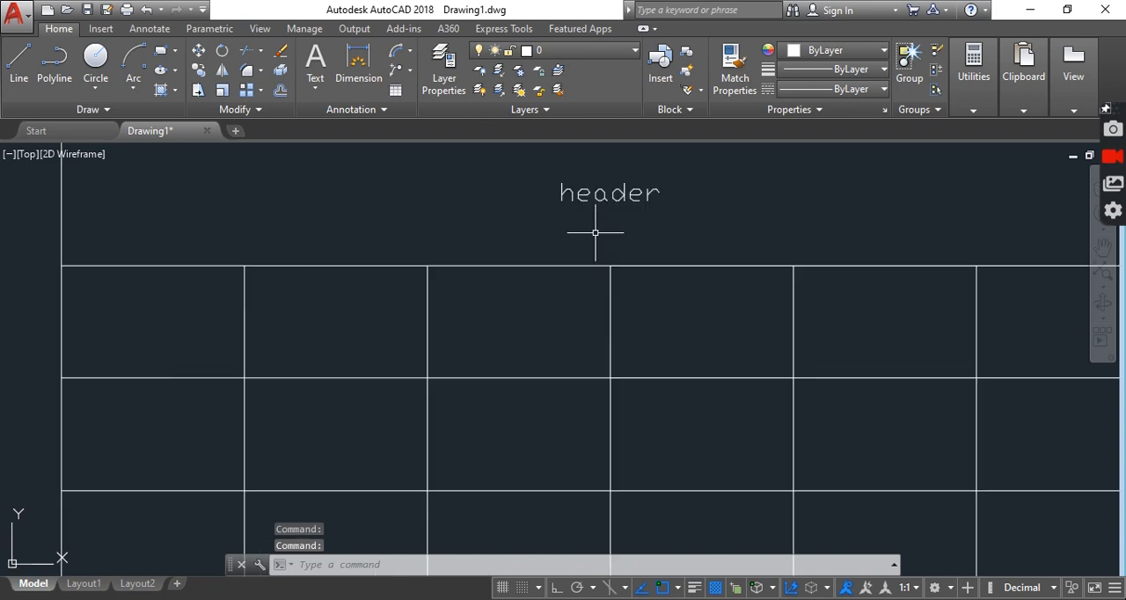
scroll(595, 232, "down", 6)
left_click(502, 231)
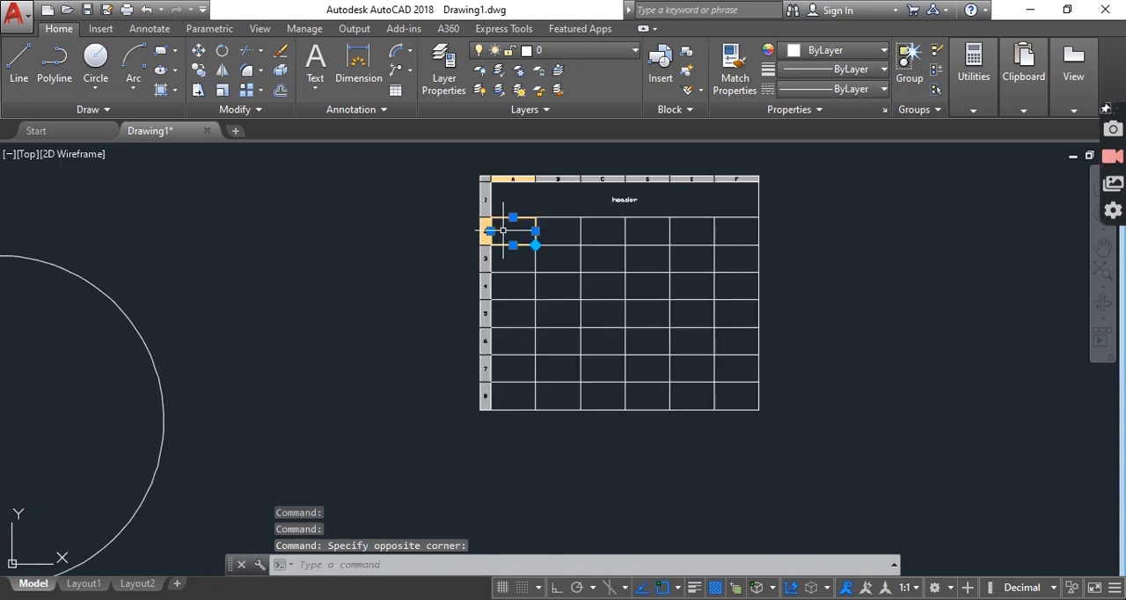